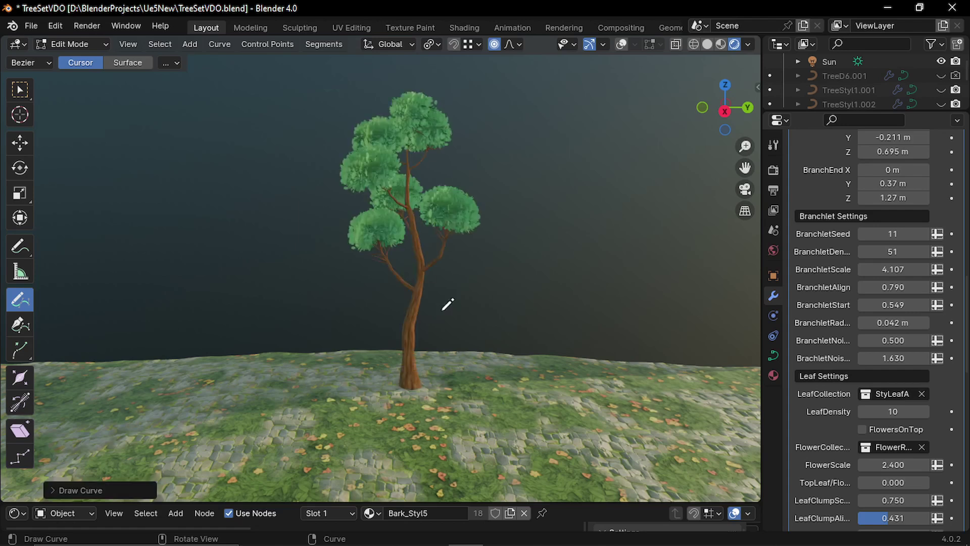
Move the green stylized tree along the negative Y axis.
key("Tab")
key("g")
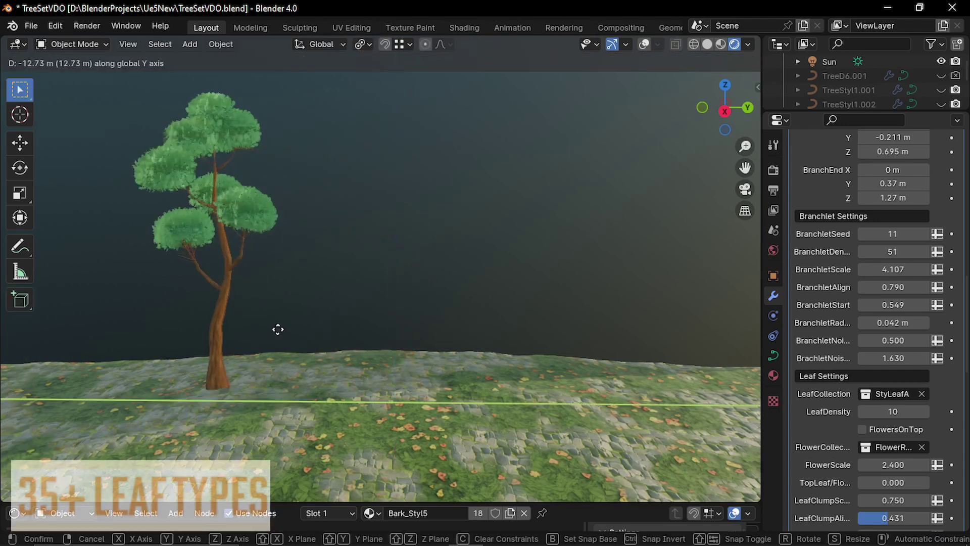
left_click(210, 329)
Duplicate the green tree along Y and vary the copy with a higher BranchSeed and the StyLeafB leaf collection.
key("shift+d")
key("y")
left_click(378, 335)
scroll(909, 237, "up", 12)
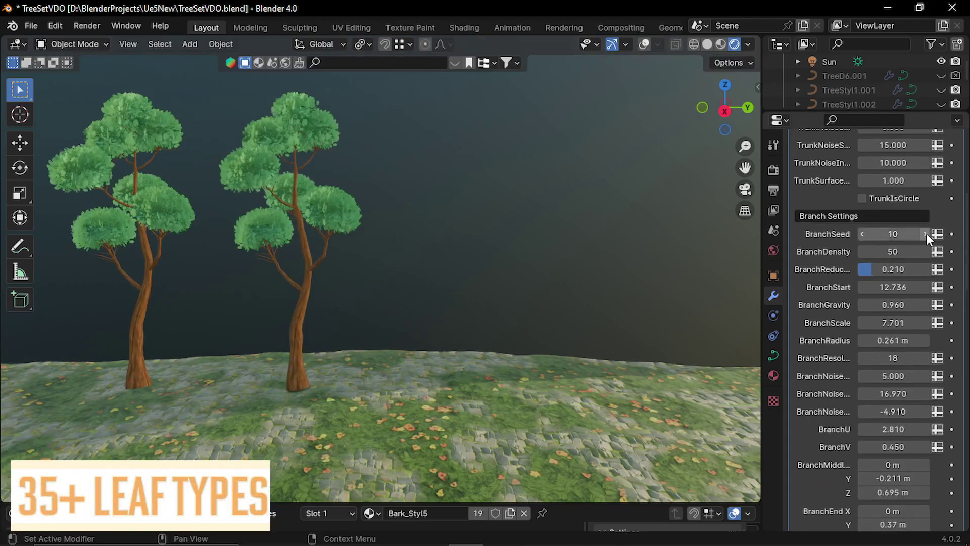
left_click(927, 233)
left_click(926, 233)
left_click(926, 233)
left_click(926, 233)
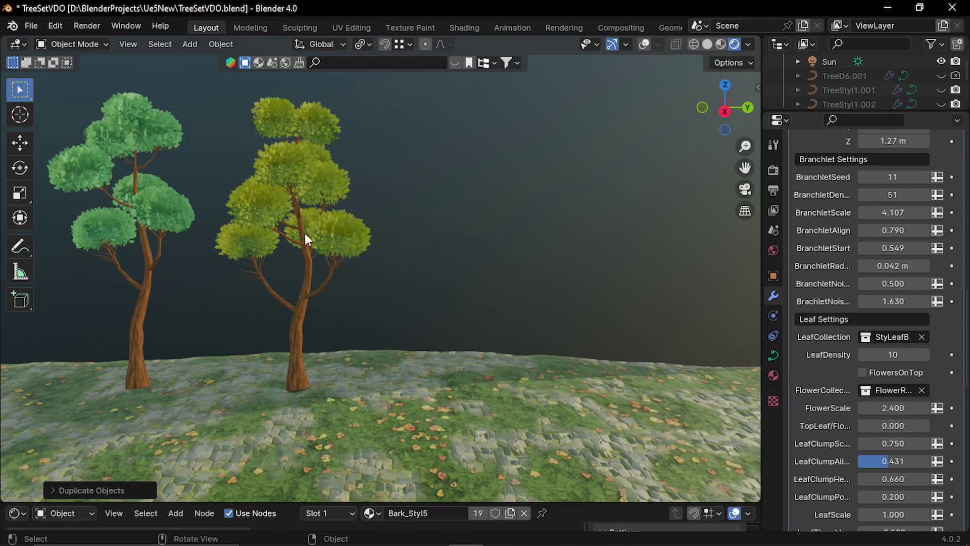
Duplicate the yellow-green tree along Y and vary the copy with a higher BranchSeed and the StyLeafC leaf collection.
key("shift+d")
key("y")
left_click(484, 238)
scroll(891, 356, "up", 10)
left_click(927, 233)
left_click(927, 233)
left_click(928, 234)
left_click(928, 234)
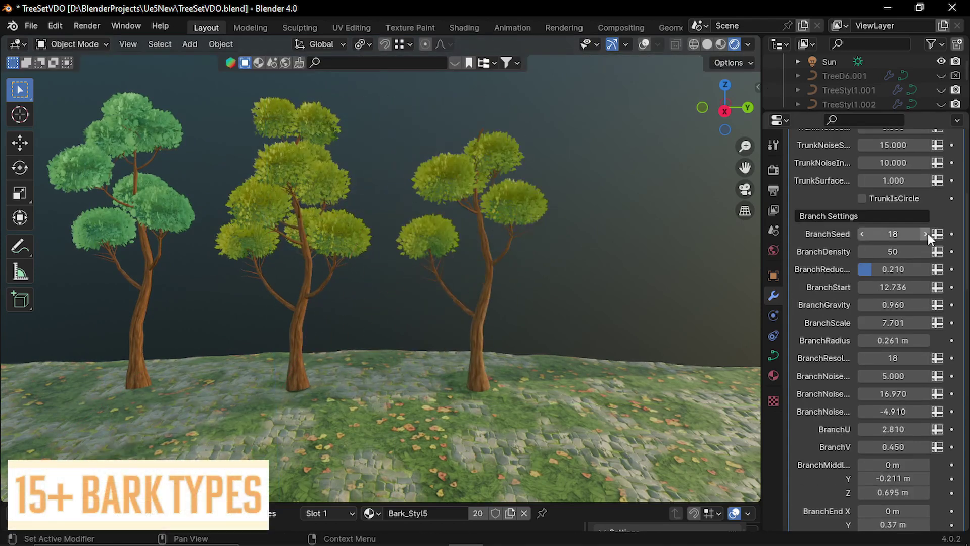
left_click(926, 234)
left_click(926, 234)
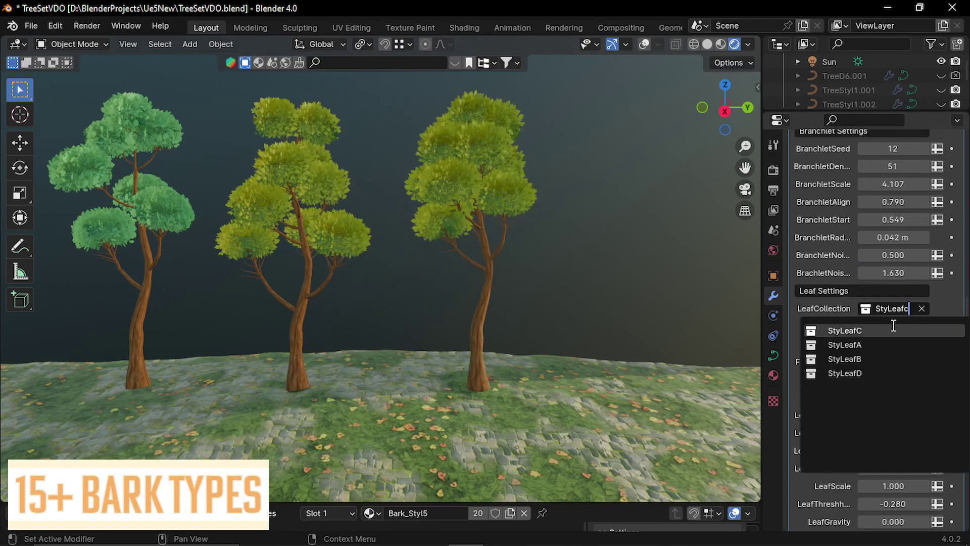
left_click(904, 328)
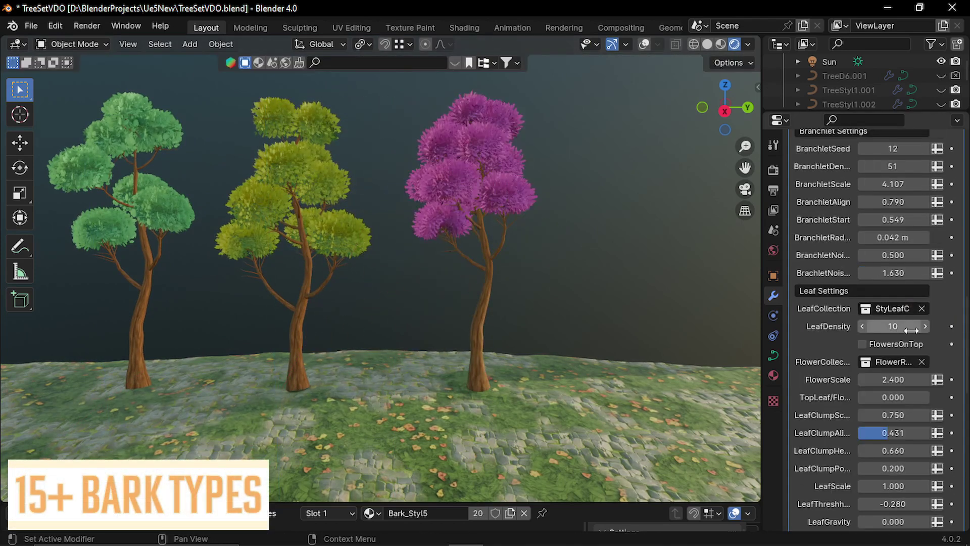
Duplicate the magenta tree and place the copy beyond it in the row.
key("shift+d")
left_click(665, 280)
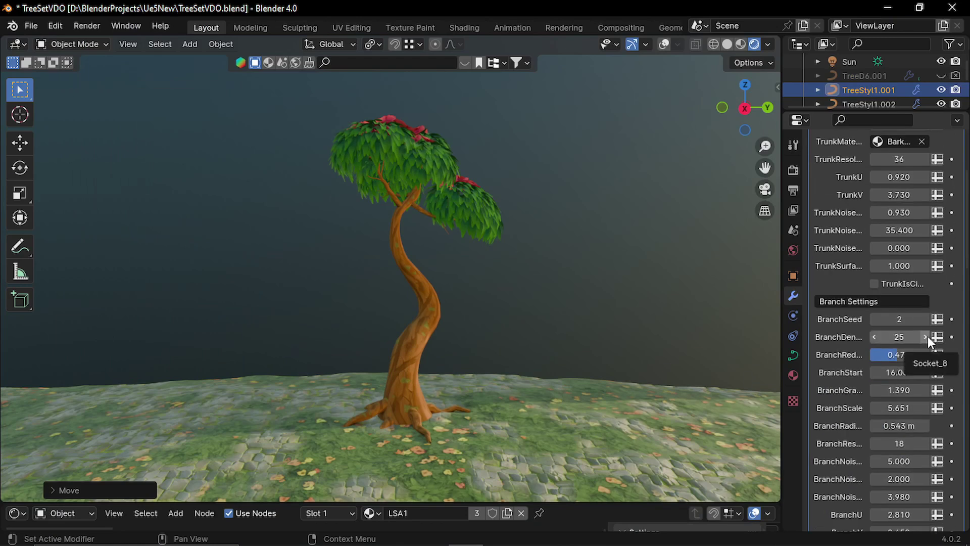
Set the flowering tree's BranchDensity to 33.
left_click(927, 337)
left_click(926, 337)
left_click(927, 337)
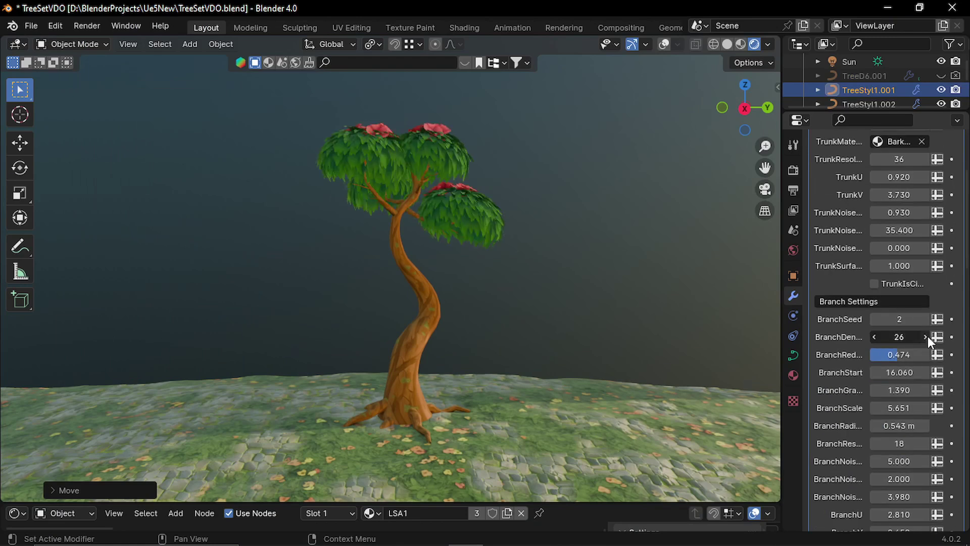
left_click(926, 336)
left_click(927, 336)
left_click(927, 337)
left_click(926, 336)
left_click(927, 337)
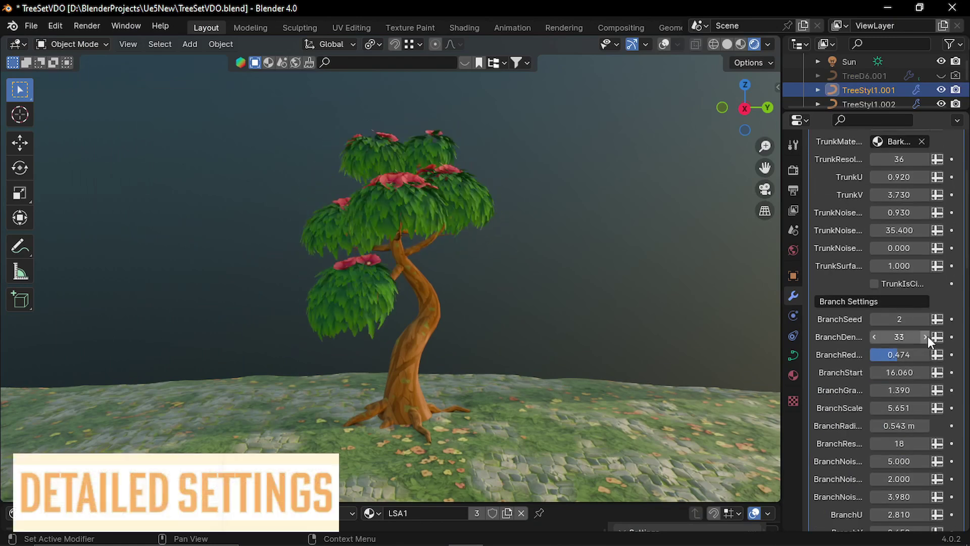
Set the tree's BranchSeed to 8 and its BranchReduction to 0.253.
left_click(924, 318)
left_click(924, 319)
left_click(924, 319)
left_click(924, 319)
left_click(924, 319)
left_click(924, 319)
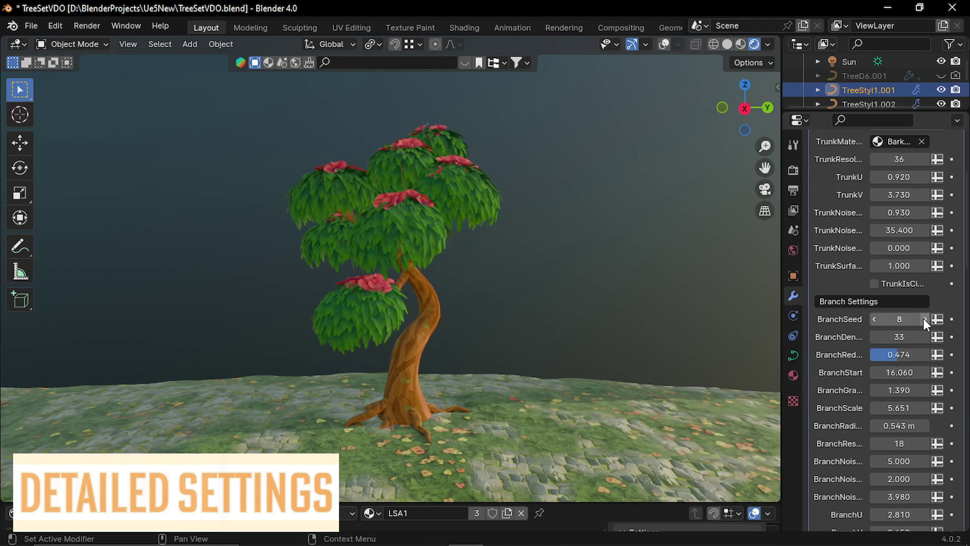
left_click_drag(897, 354, 886, 354)
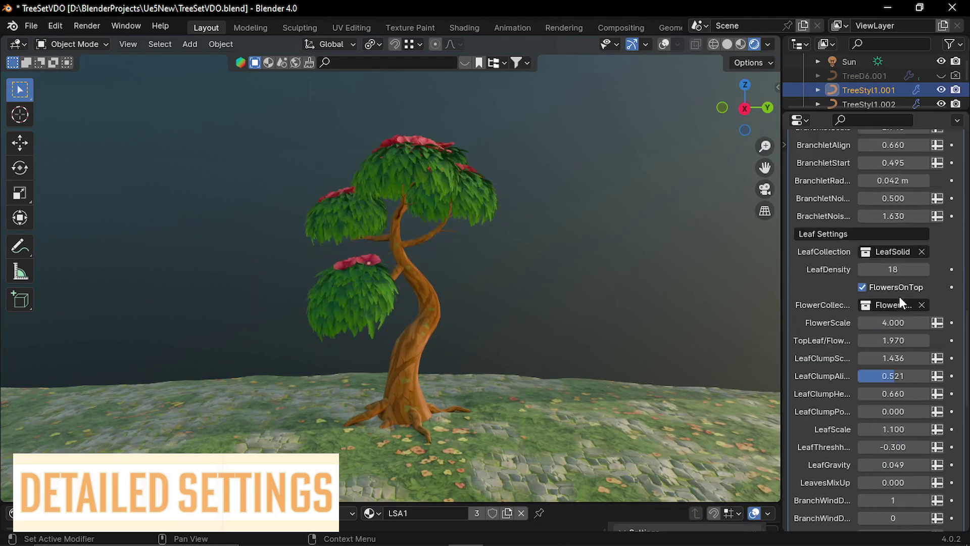
Turn off FlowersOnTop and set LeafClumpAlign to 0.132 and the leaf clump scale to 1.356.
left_click(864, 287)
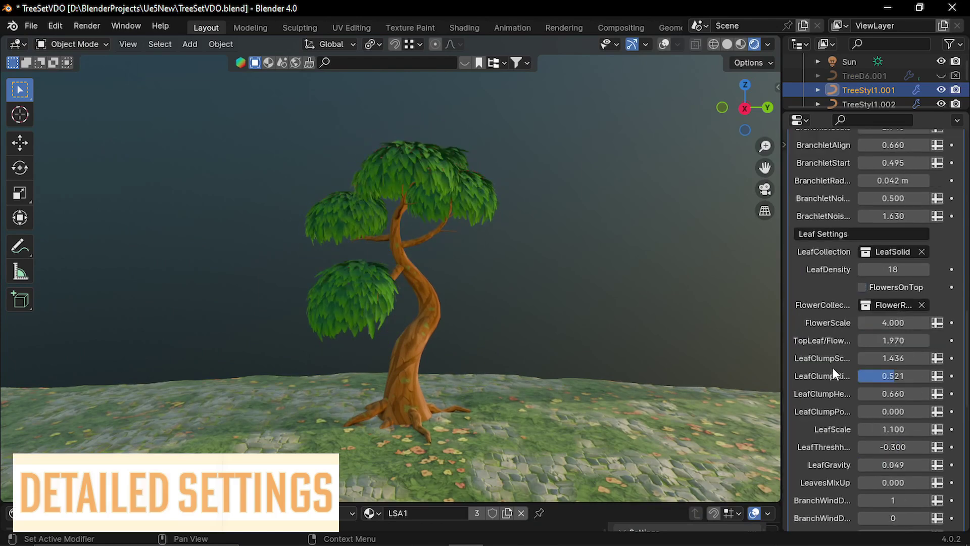
left_click(864, 287)
left_click_drag(894, 375, 901, 358)
Try other leaf clump height and leaf clump scale values, and undo both changes.
mouse_move(878, 394)
left_mouse_down()
mouse_move(924, 394)
mouse_move(880, 393)
left_mouse_up()
left_click_drag(894, 358, 922, 358)
key("ctrl+z")
key("ctrl+z")
Set LeafScale to 1.210 and lower LeafGravity to 0.009.
mouse_move(883, 429)
left_mouse_down()
mouse_move(859, 429)
mouse_move(925, 429)
mouse_move(901, 429)
left_mouse_up()
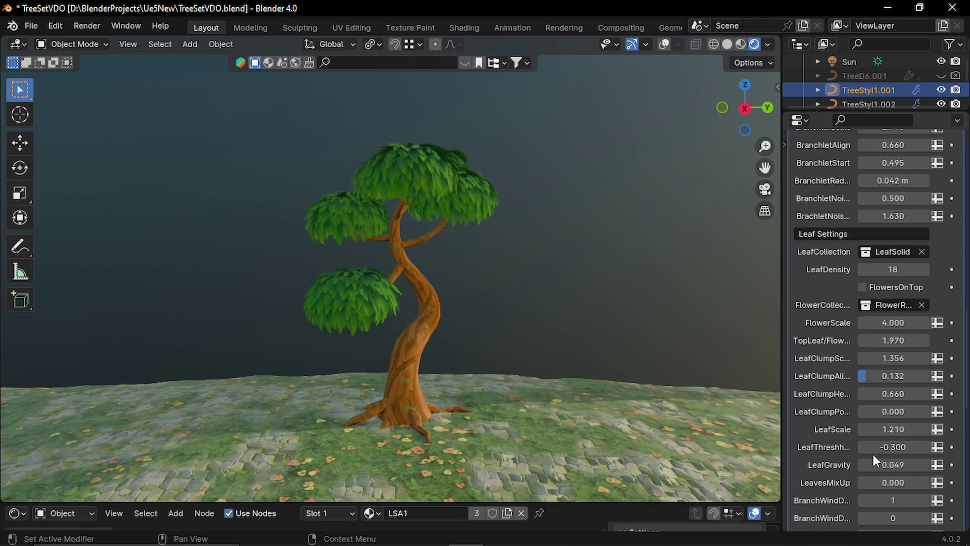
mouse_move(893, 464)
left_mouse_down()
mouse_move(925, 464)
mouse_move(889, 464)
left_mouse_up()
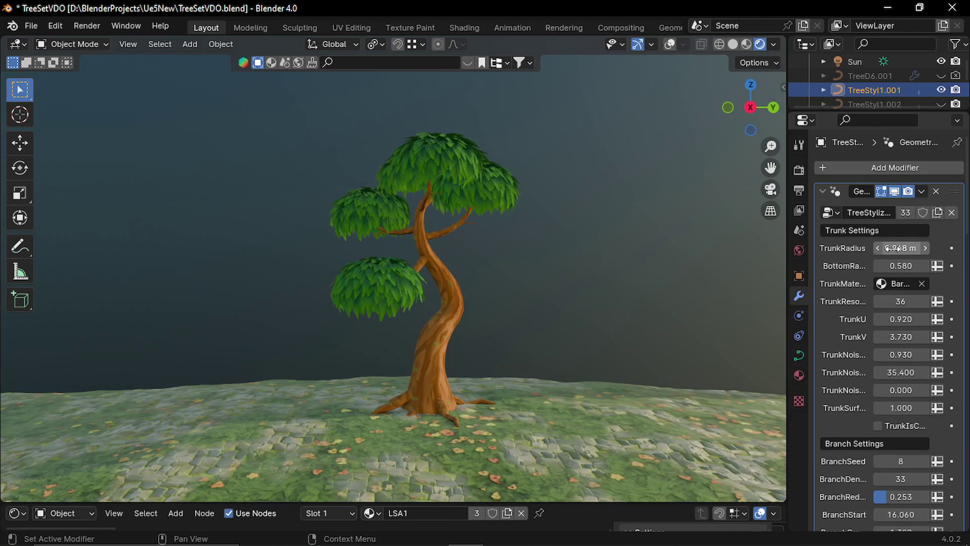
Set the trunk radius to 0.781 m, bottom radius to 0.281, branch gravity to 1.020 and branch scale to 5.781.
left_click_drag(893, 248, 903, 265)
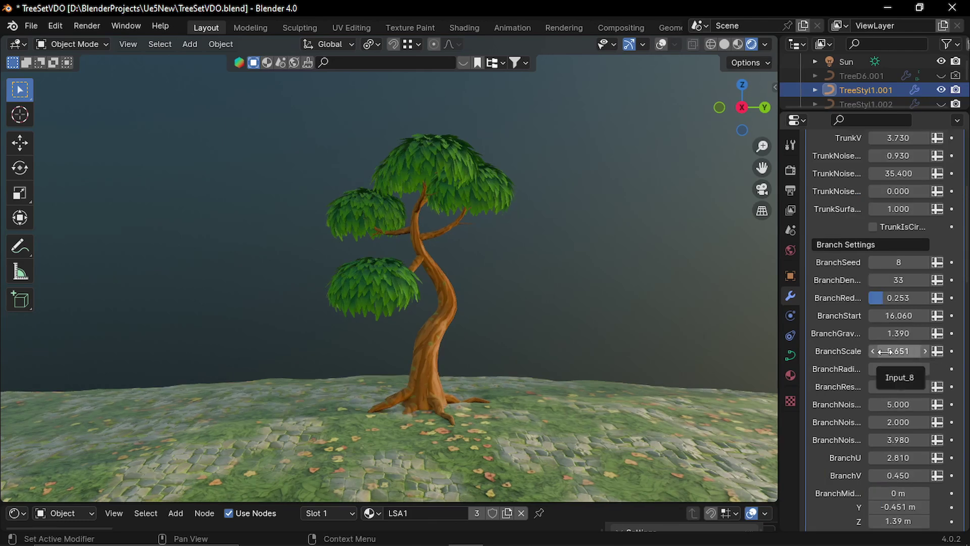
mouse_move(898, 351)
left_mouse_down()
mouse_move(910, 350)
mouse_move(894, 350)
mouse_move(902, 333)
left_mouse_up()
Set the branch curve's middle Y to -0.451 m and its end point to Y 0.64 m and Z 1.38 m.
scroll(898, 394, "down", 5)
left_click_drag(898, 393, 889, 393)
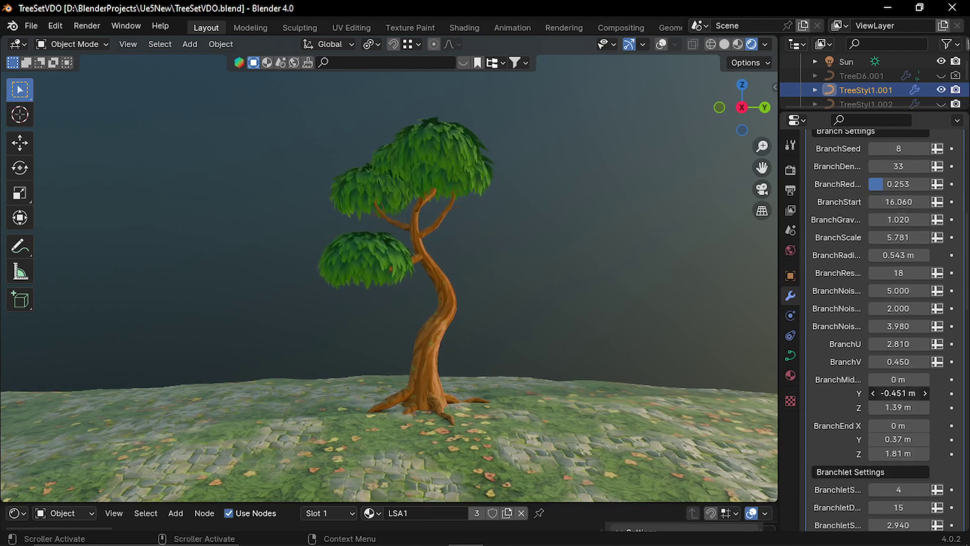
mouse_move(890, 439)
left_mouse_down()
mouse_move(876, 439)
mouse_move(901, 439)
mouse_move(904, 453)
mouse_move(895, 454)
left_mouse_up()
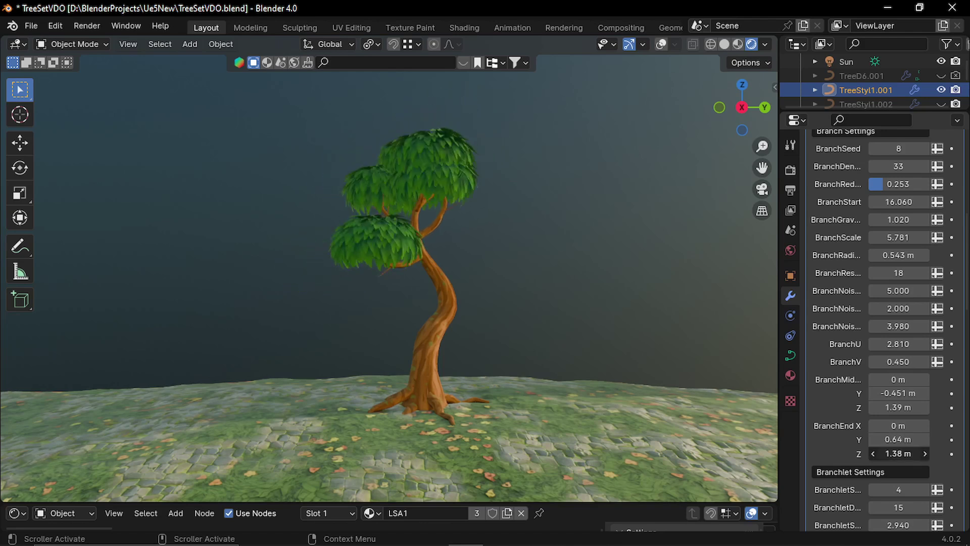
Set RootRadius to 0.272 m, RootDensity to 24 and RootStart to 354.
left_click_drag(895, 347, 903, 347)
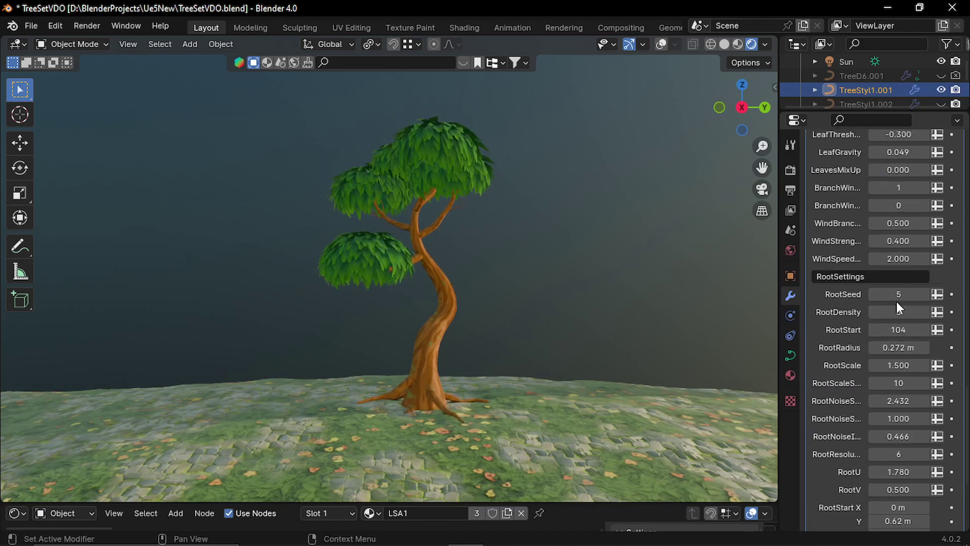
left_click_drag(898, 312, 906, 329)
Set RootScale to 3.400 and the root end Z to 2.35 m, and adjust the root middle and start Y offsets.
scroll(879, 313, "down", 5)
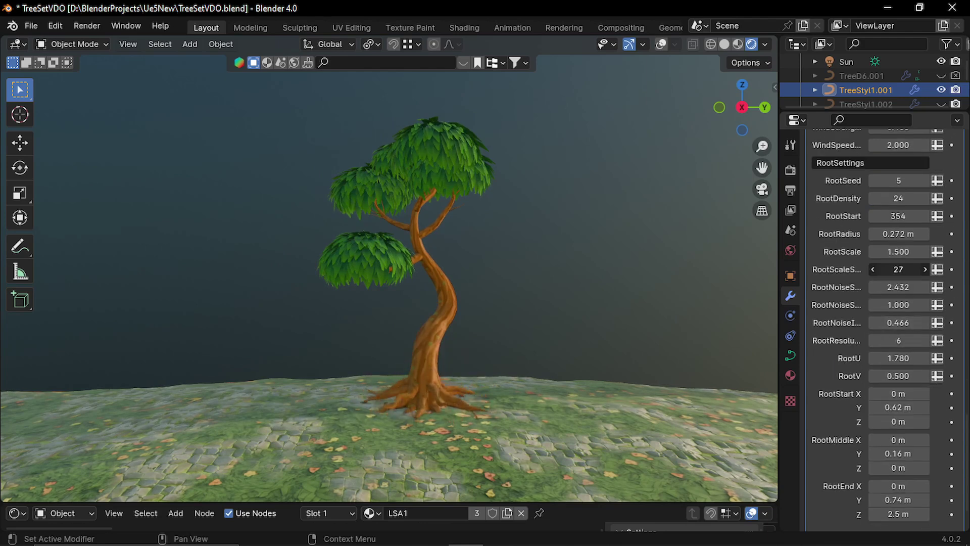
left_click_drag(895, 251, 906, 251)
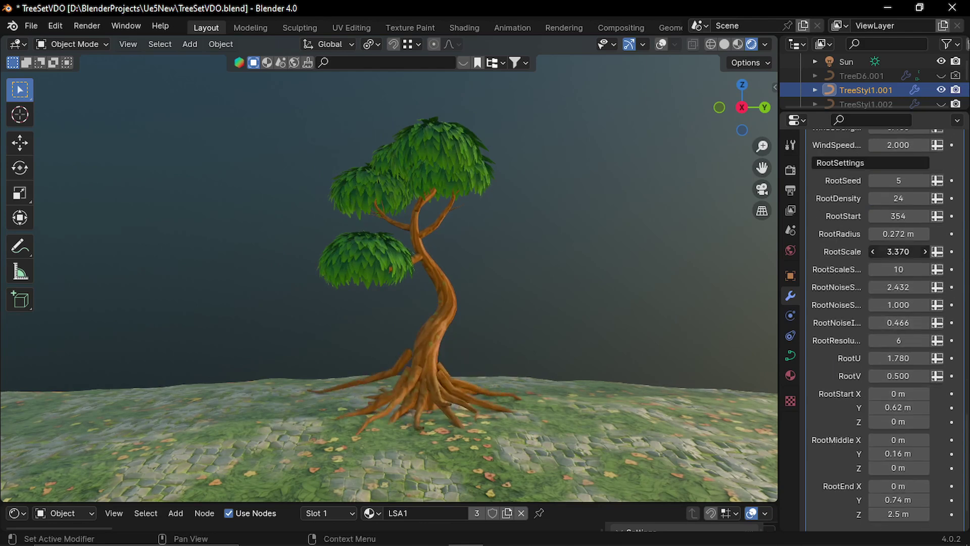
scroll(880, 360, "down", 1)
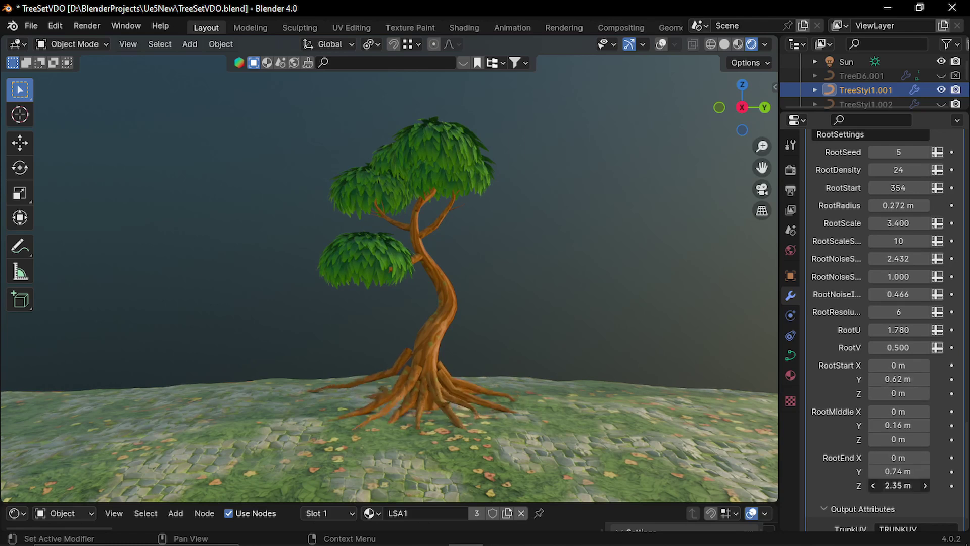
mouse_move(907, 425)
left_mouse_down()
mouse_move(882, 425)
mouse_move(907, 425)
left_mouse_up()
mouse_move(903, 379)
left_mouse_down()
mouse_move(886, 379)
mouse_move(903, 379)
left_mouse_up()
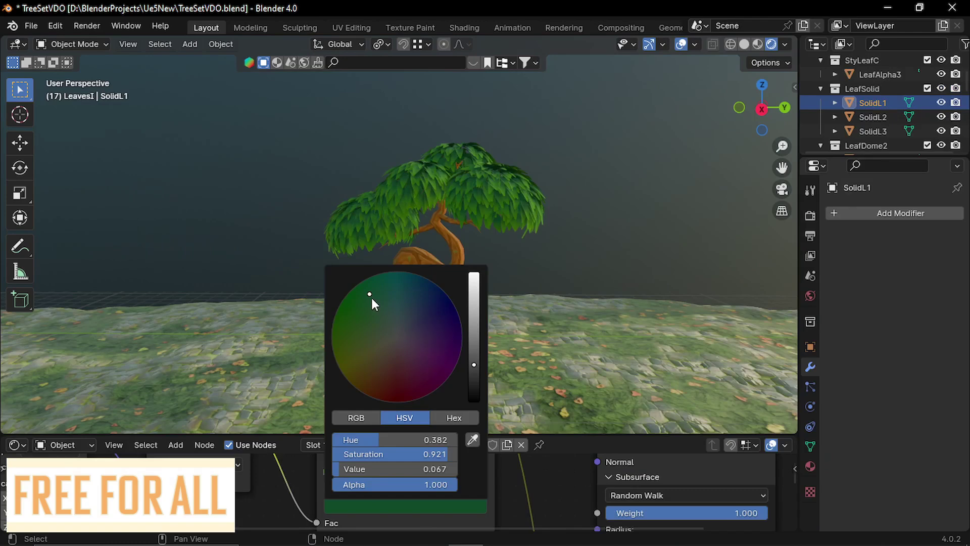
Recolor the SolidL1 leaf material's dark green toward an orange-red hue.
mouse_move(371, 300)
left_mouse_down()
mouse_move(403, 401)
mouse_move(335, 334)
mouse_move(377, 378)
left_mouse_up()
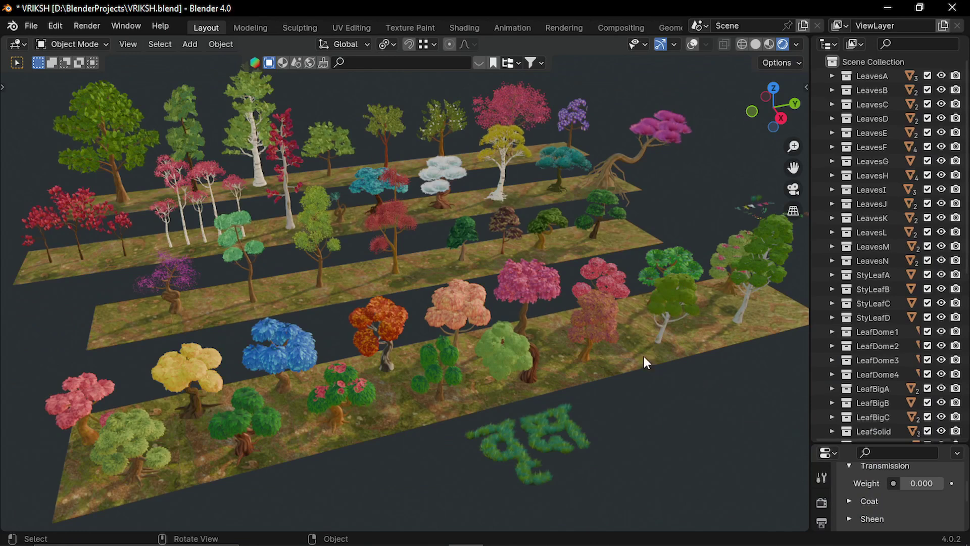
mouse_move(552, 329)
middle_mouse_down()
mouse_move(553, 322)
mouse_move(554, 332)
middle_mouse_up()
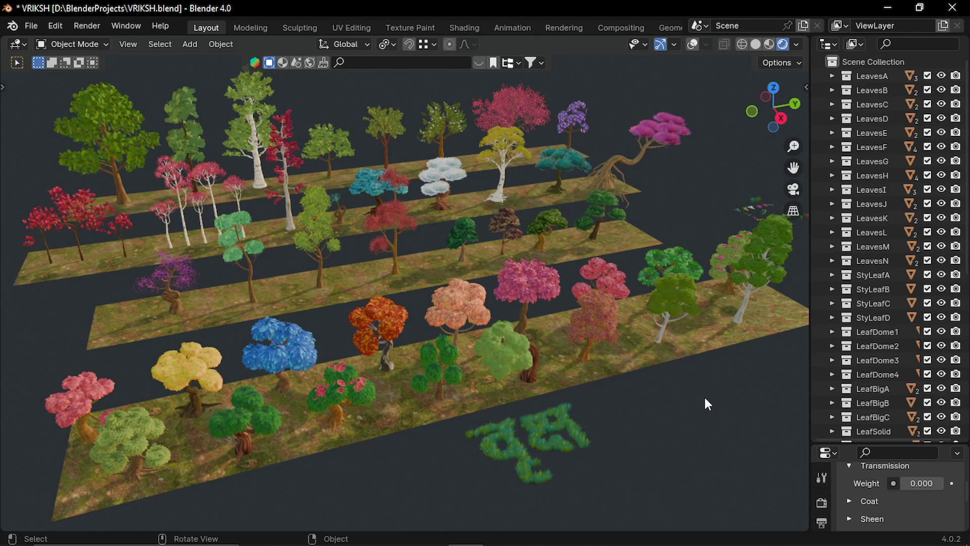
middle_click_drag(658, 418, 660, 410)
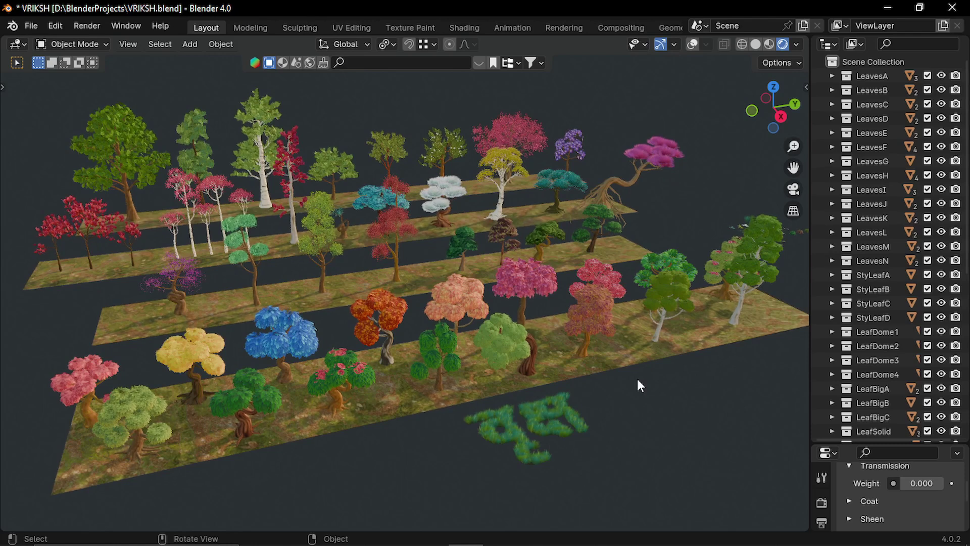
middle_click_drag(562, 358, 652, 344)
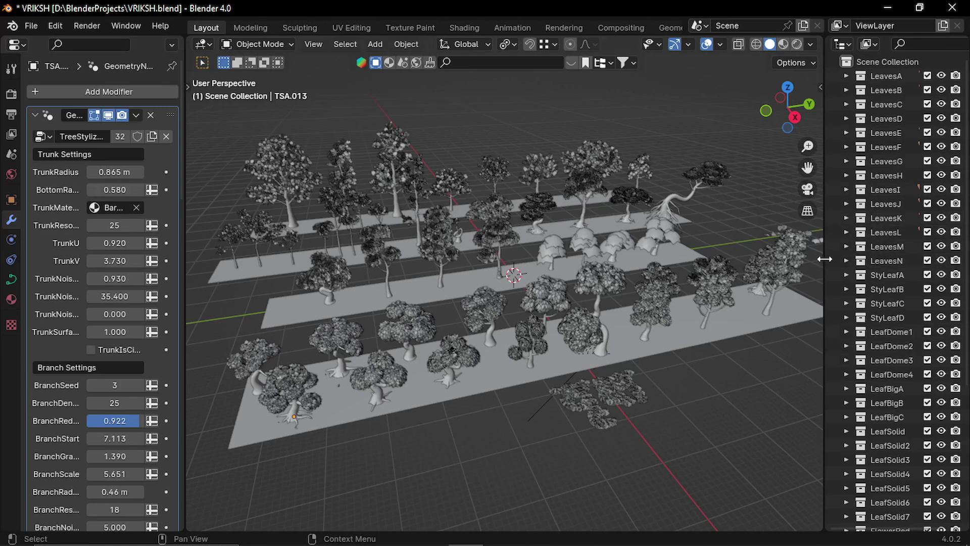
Widen the Outliner and look through the leaf, flower and tree set collections.
left_click_drag(825, 255, 804, 259)
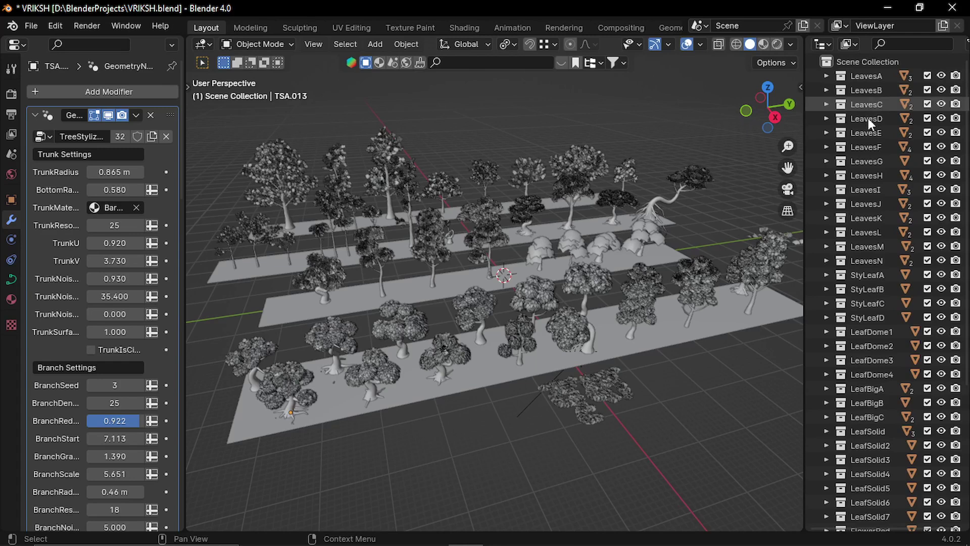
scroll(870, 388, "down", 6)
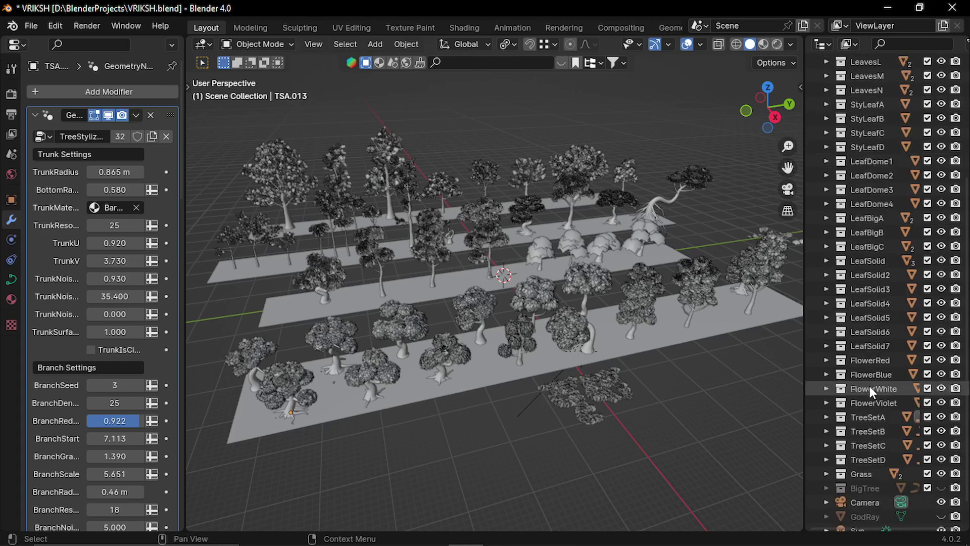
scroll(877, 377, "down", 1)
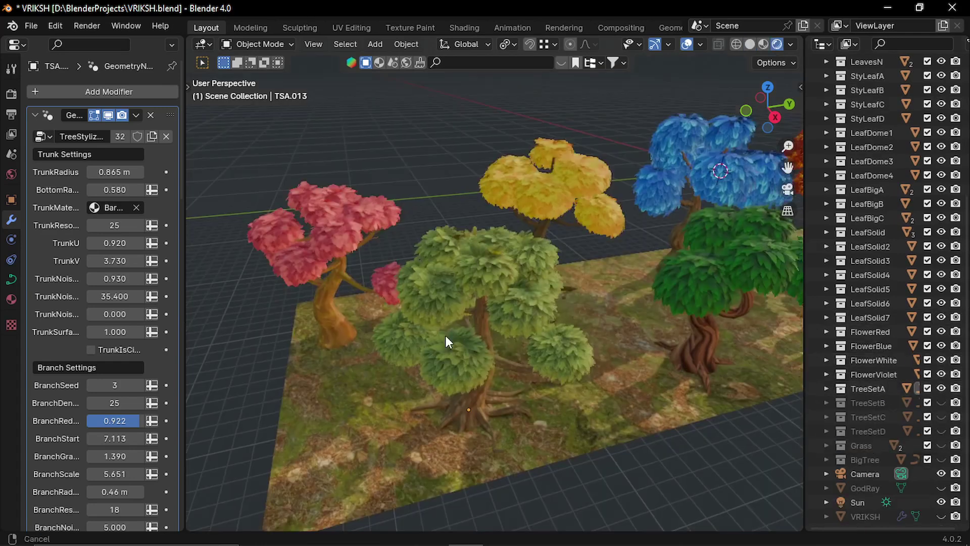
Select the olive-green tree in the front row and widen its modifier settings area.
middle_click_drag(484, 308, 483, 291)
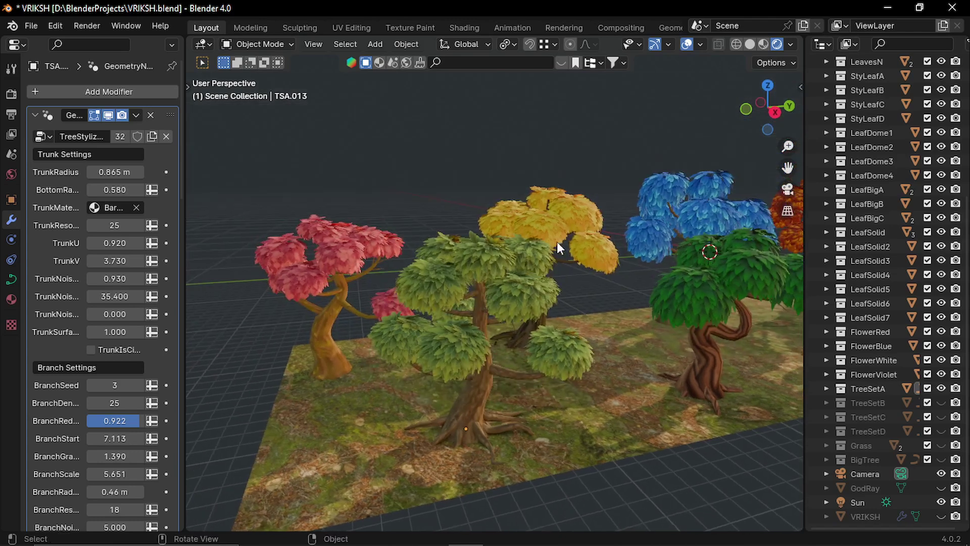
left_click(504, 271)
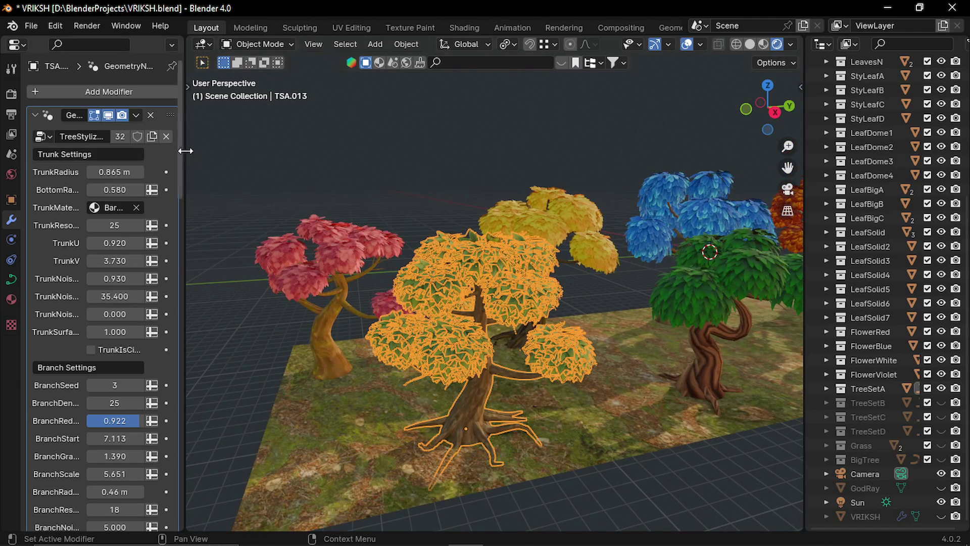
left_click_drag(185, 151, 268, 150)
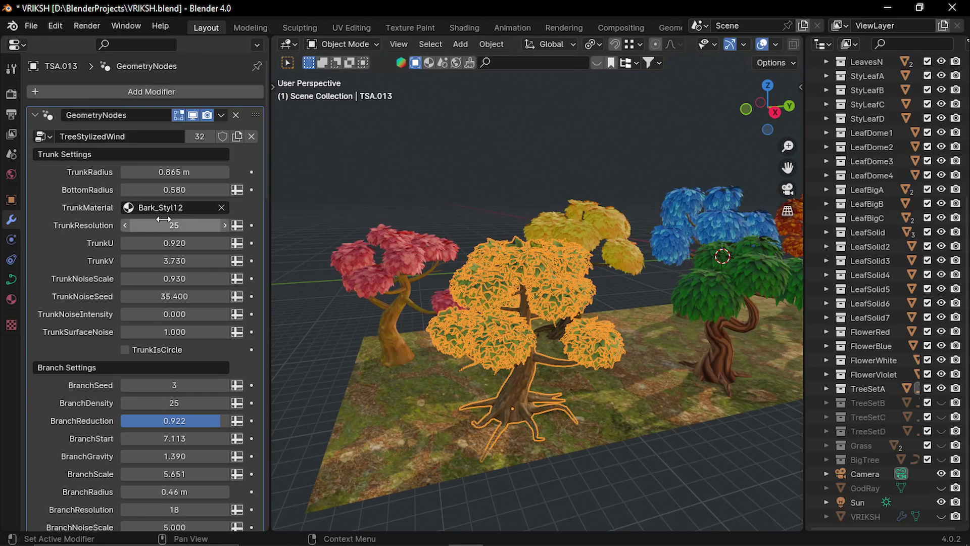
Isolate the olive-green tree by hiding all other objects, and clear the selection.
left_click(332, 212)
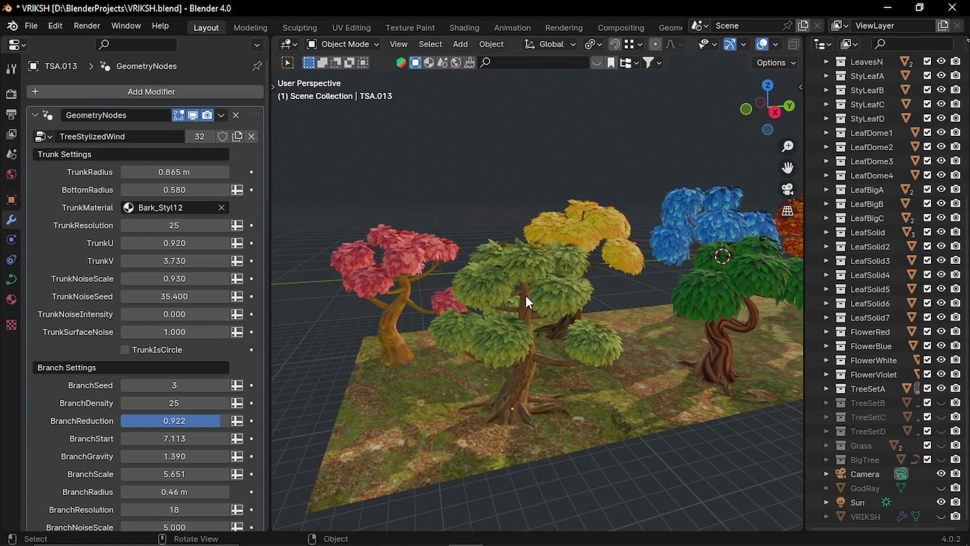
left_click(527, 357)
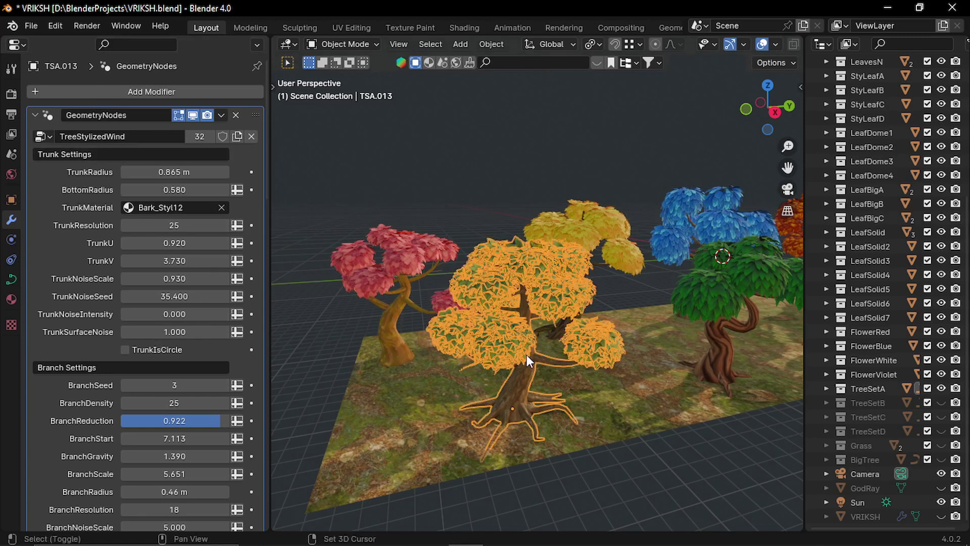
key("shift+h")
key("alt+a")
scroll(542, 389, "up", 4)
scroll(539, 368, "down", 3)
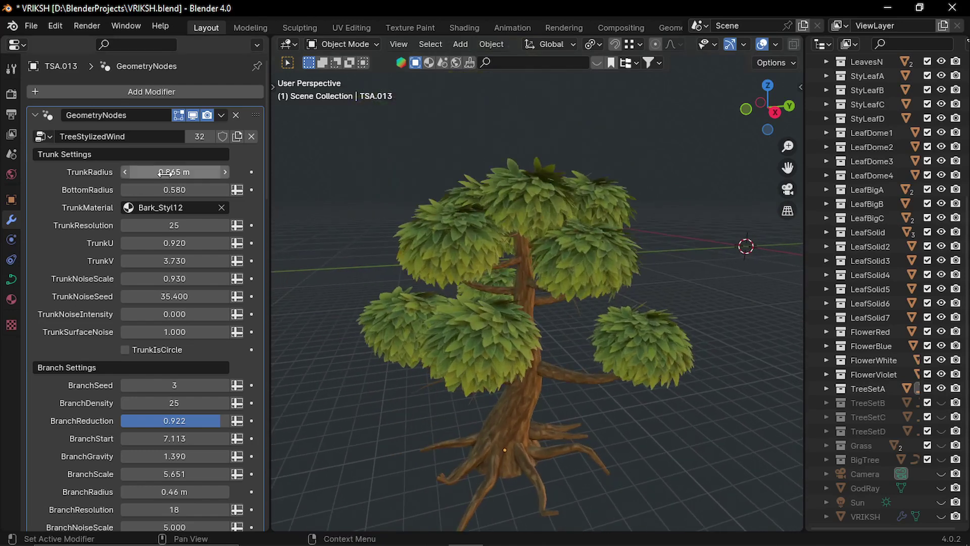
Try a different trunk radius and a bottom radius of 0.720 on the isolated tree, and undo the changes.
left_click_drag(174, 172, 203, 190)
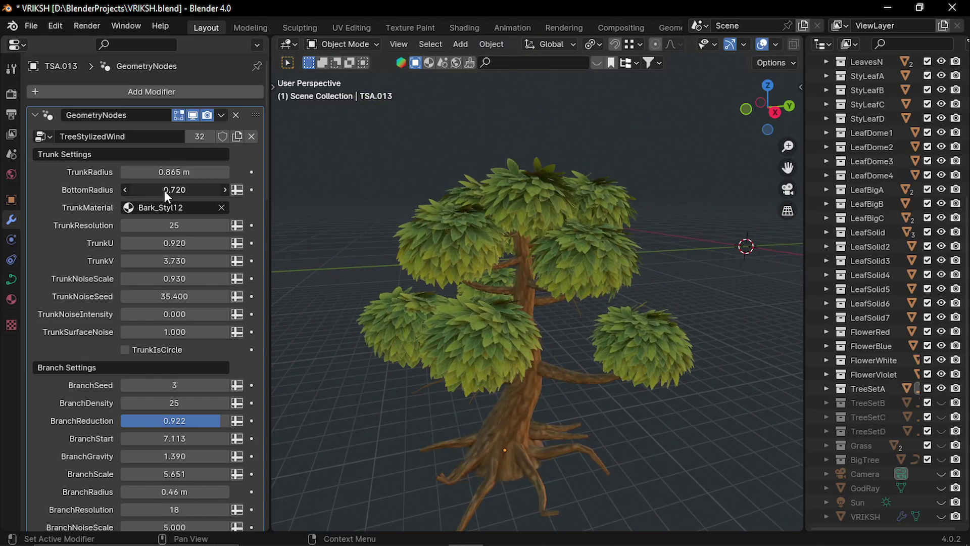
key("ctrl+z")
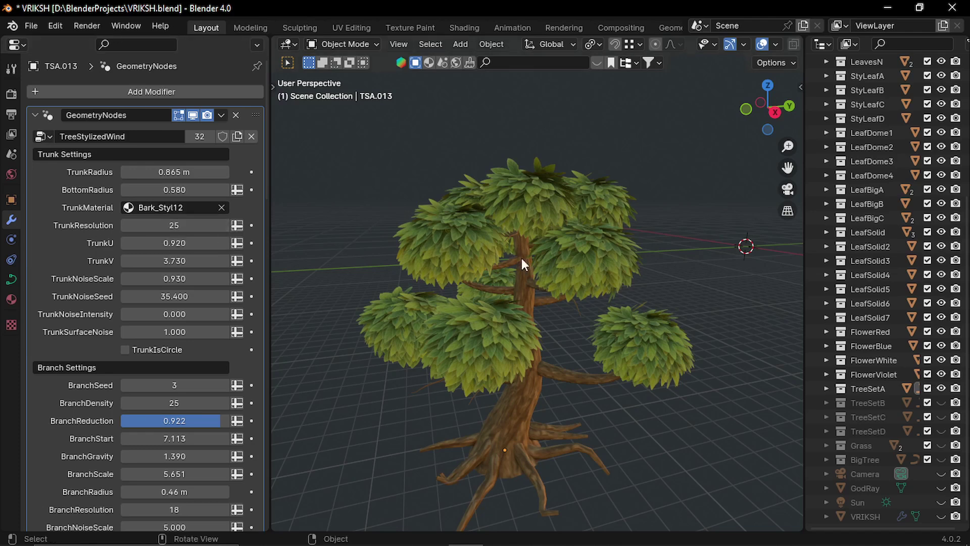
Examine the trunk mesh in wireframe and try a different trunk resolution.
scroll(777, 43, "down", 3)
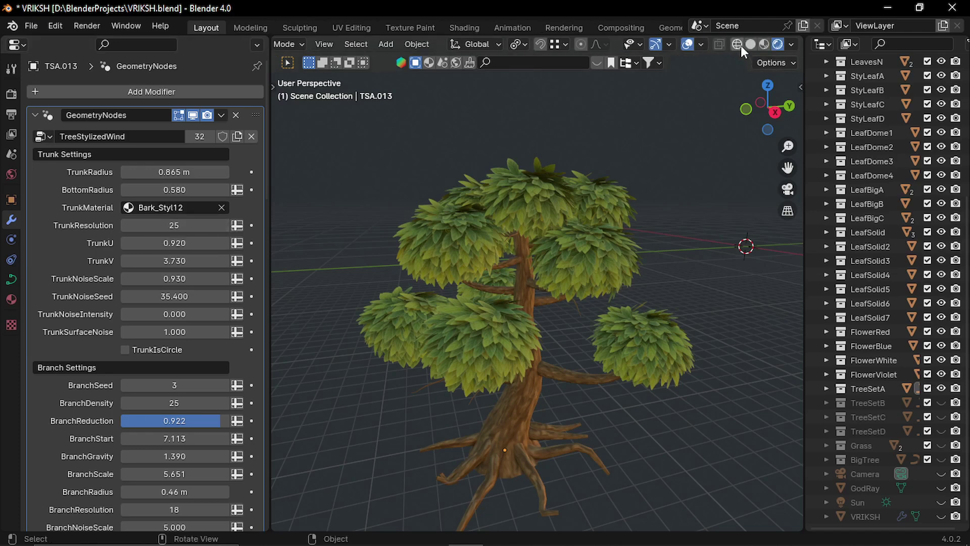
left_click(741, 45)
scroll(529, 388, "up", 5)
middle_click_drag(528, 388, 498, 367)
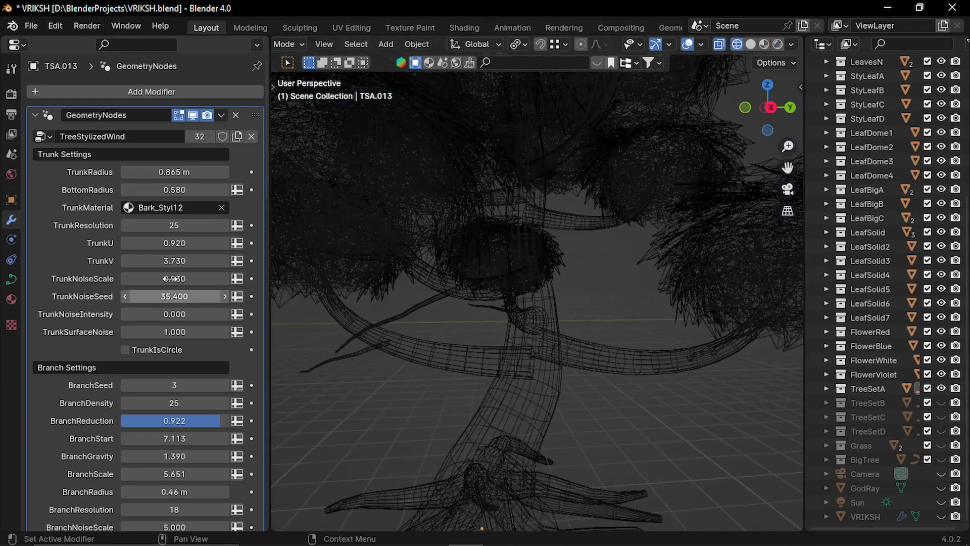
mouse_move(162, 226)
left_mouse_down()
mouse_move(198, 225)
mouse_move(151, 225)
left_mouse_up()
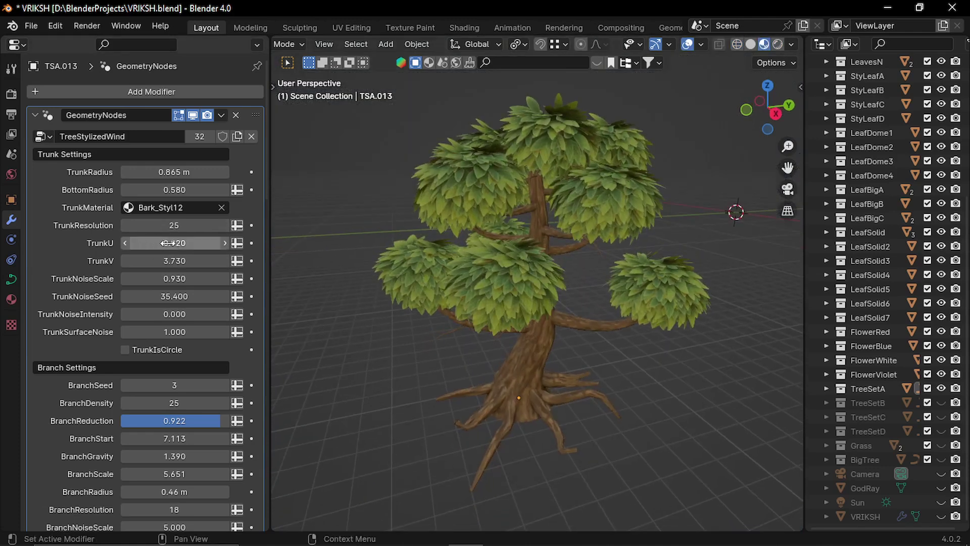
Try different TrunkU, trunk noise intensity and trunk surface noise values, and undo the changes.
mouse_move(167, 243)
left_mouse_down()
mouse_move(122, 243)
mouse_move(191, 243)
mouse_move(168, 243)
left_mouse_up()
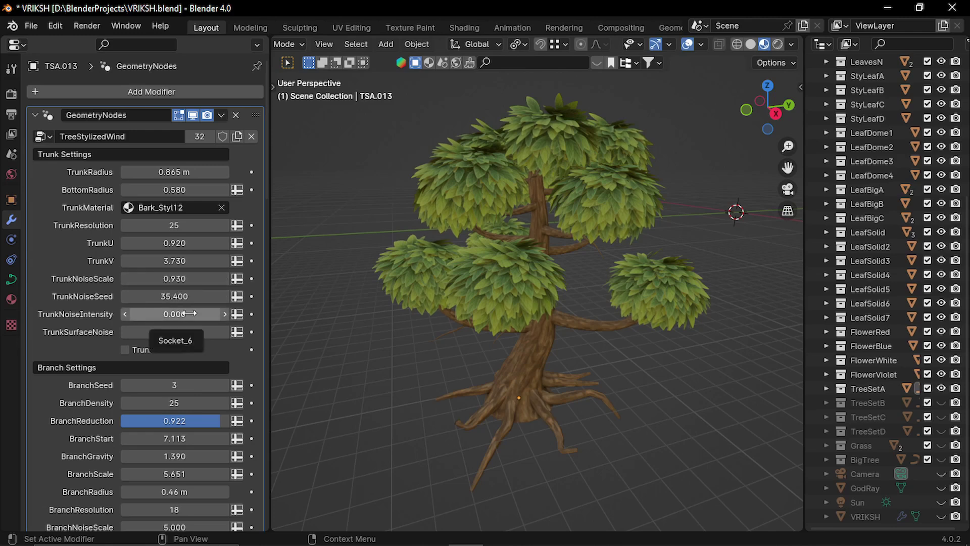
mouse_move(153, 313)
left_mouse_down()
mouse_move(202, 313)
mouse_move(159, 314)
left_mouse_up()
key("ctrl+z")
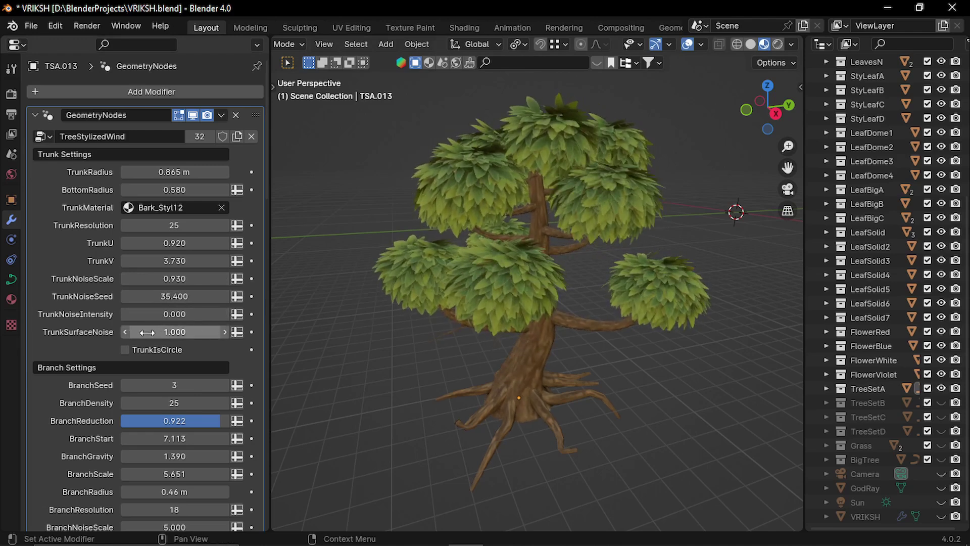
left_click_drag(156, 331, 128, 332)
key("ctrl+z")
Try the TrunkIsCircle option on the tree, inspect the trunk, and switch the option back off.
scroll(576, 373, "up", 3)
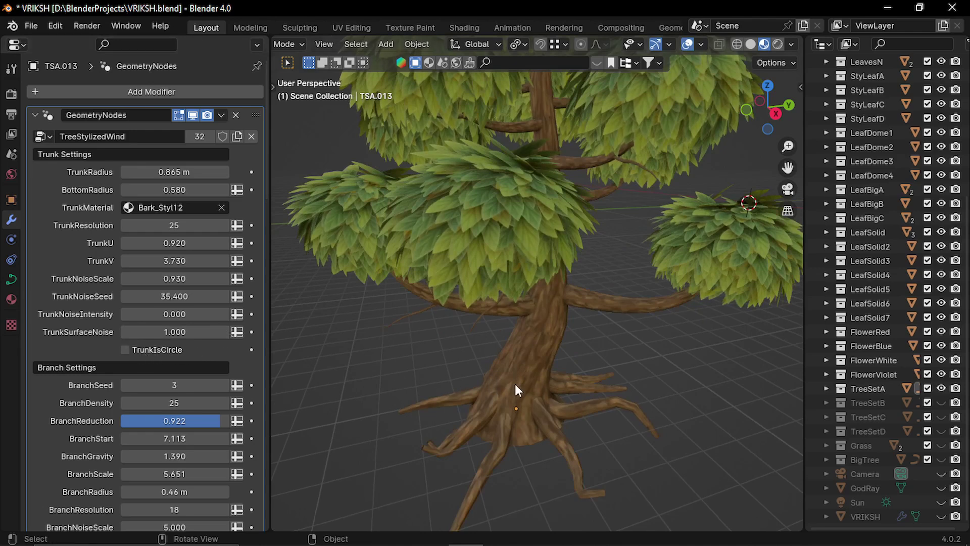
middle_click_drag(514, 384, 481, 371)
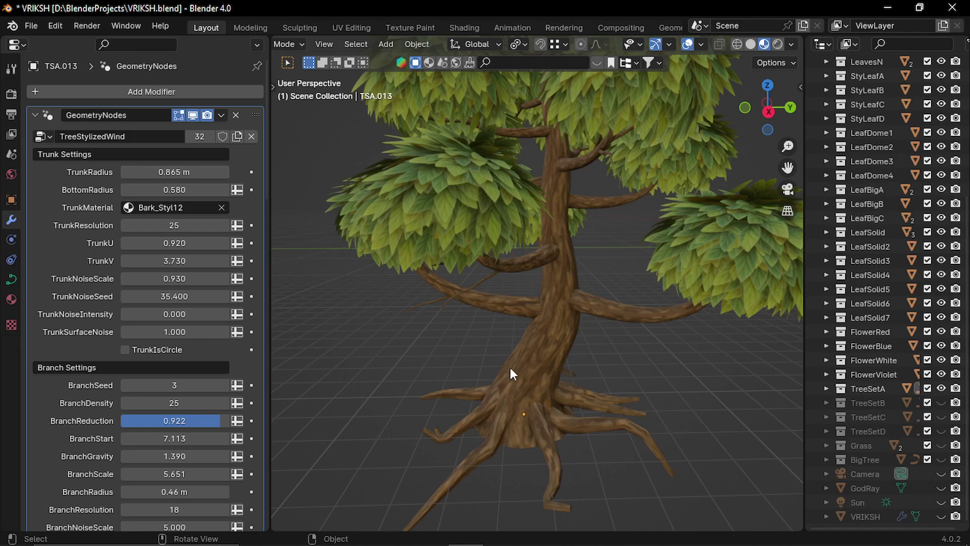
left_click(125, 350)
middle_click_drag(576, 372, 543, 368)
scroll(543, 369, "down", 3)
left_click(184, 349)
Try several branch seeds up to 10 and go back to a branch seed of 6.
scroll(181, 349, "down", 6)
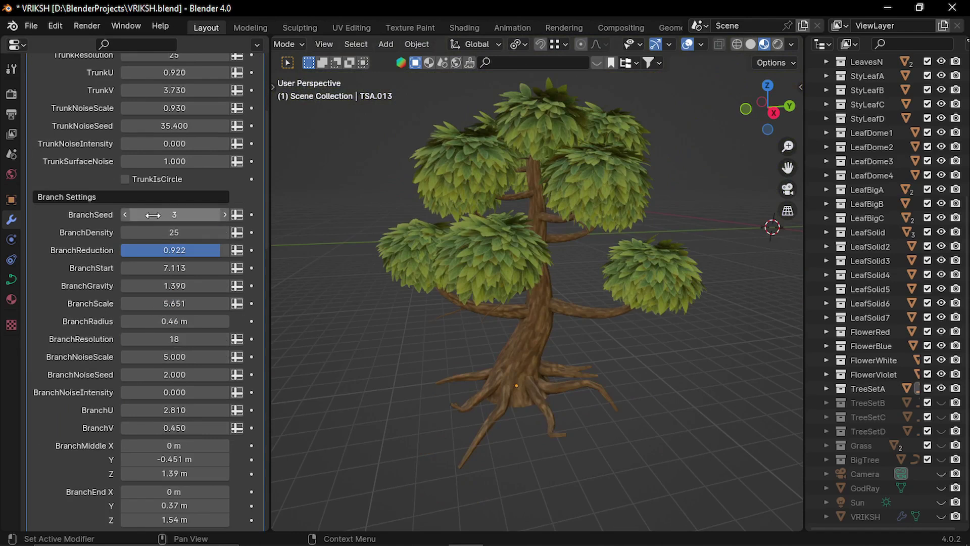
left_click(223, 215)
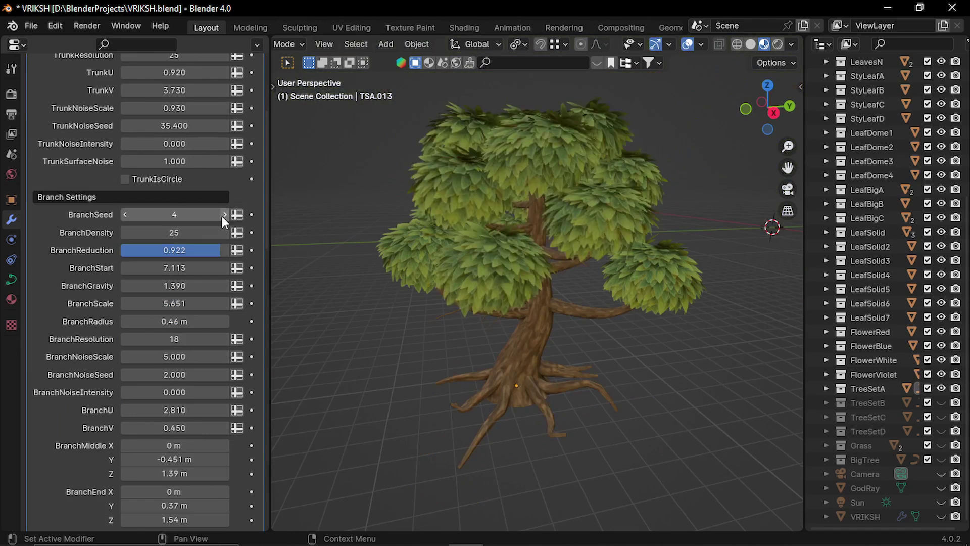
left_click(222, 216)
left_click(223, 216)
left_click_drag(145, 210, 167, 210)
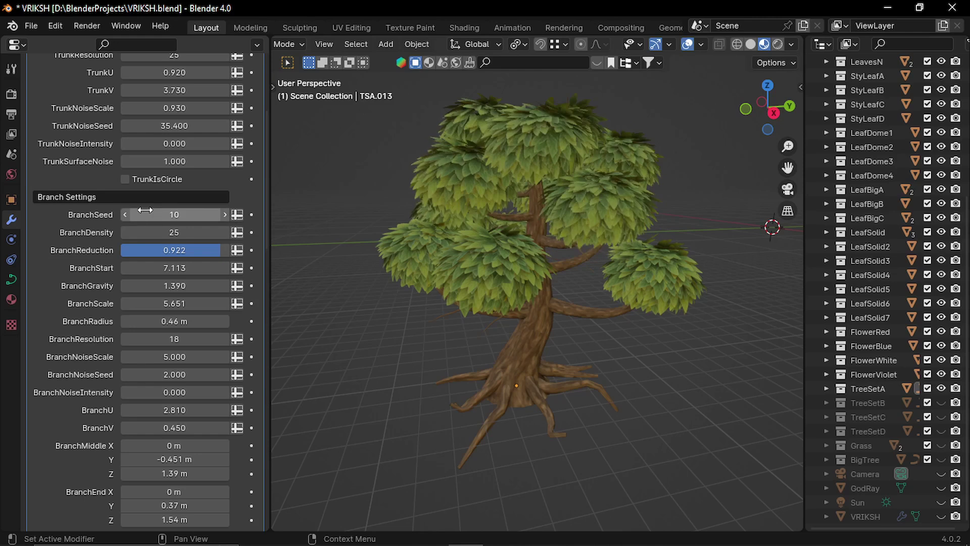
left_click(124, 214)
left_click(123, 214)
left_click(124, 214)
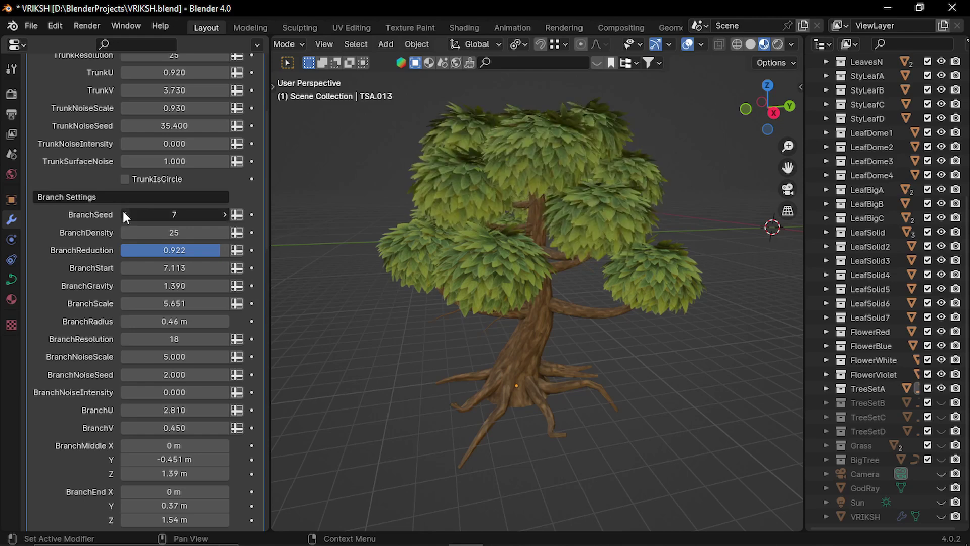
left_click(124, 214)
Try branch reduction 0.361, start 13.309, gravity 1.300, scale 5.661 and radius 0.51 m, and cancel a branch resolution of 34.
left_click(224, 232)
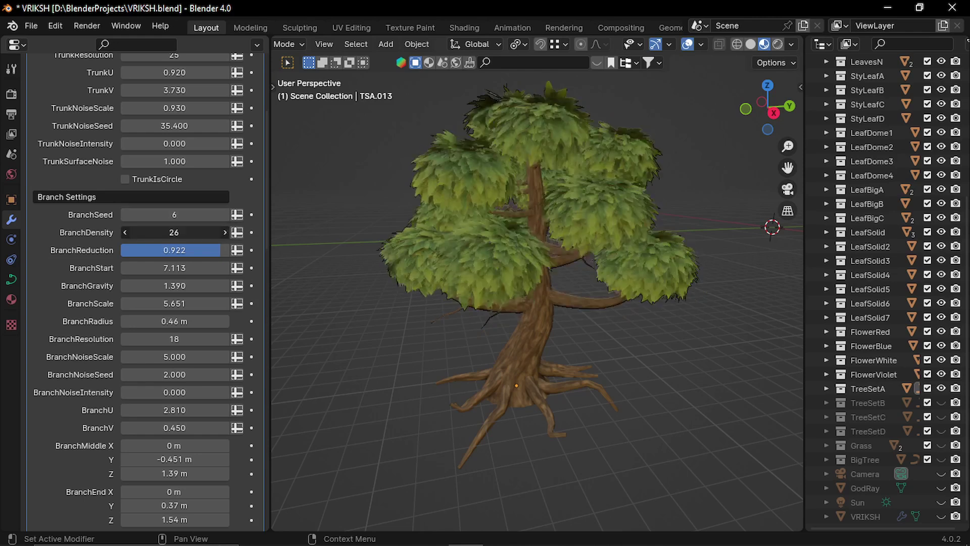
left_click_drag(174, 232, 158, 250)
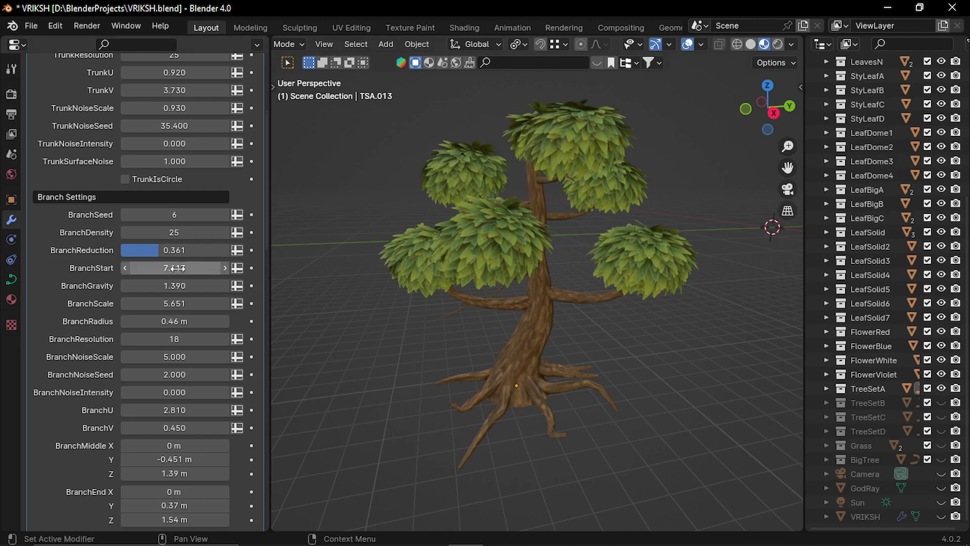
left_click_drag(179, 268, 172, 338)
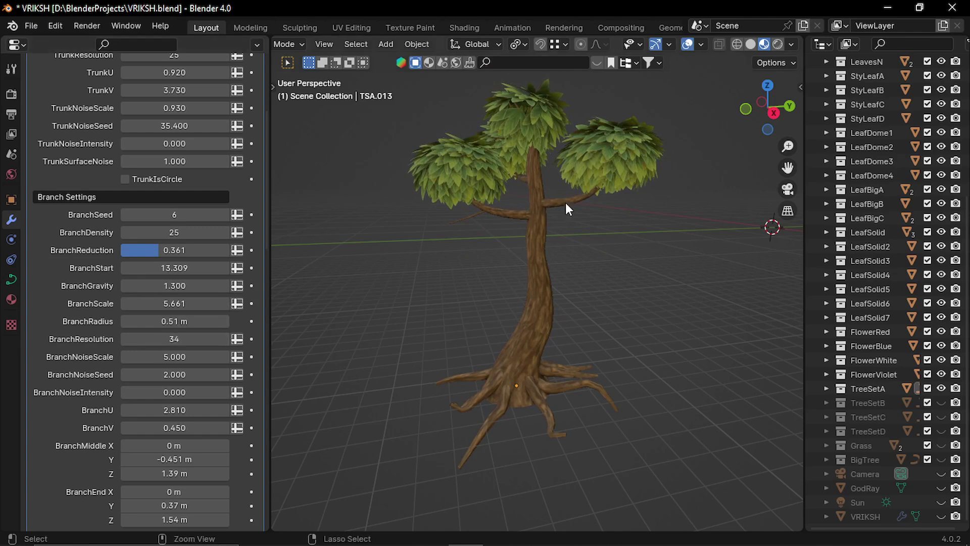
key("Escape")
Try branch noise intensities of 0.520 and 19.820 and a different branch noise scale, inspecting the branches up close.
scroll(171, 346, "down", 3)
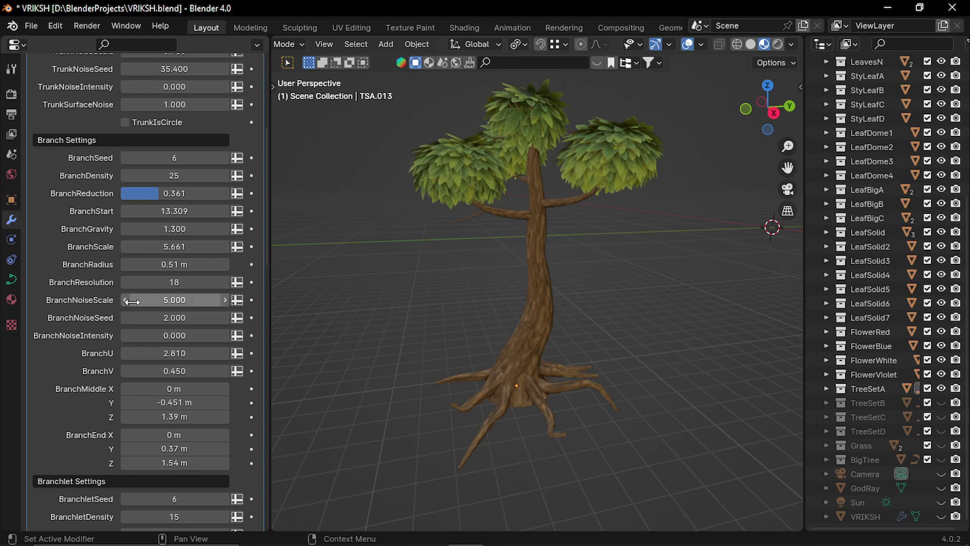
left_click(168, 327)
type("0.52")
key("Return")
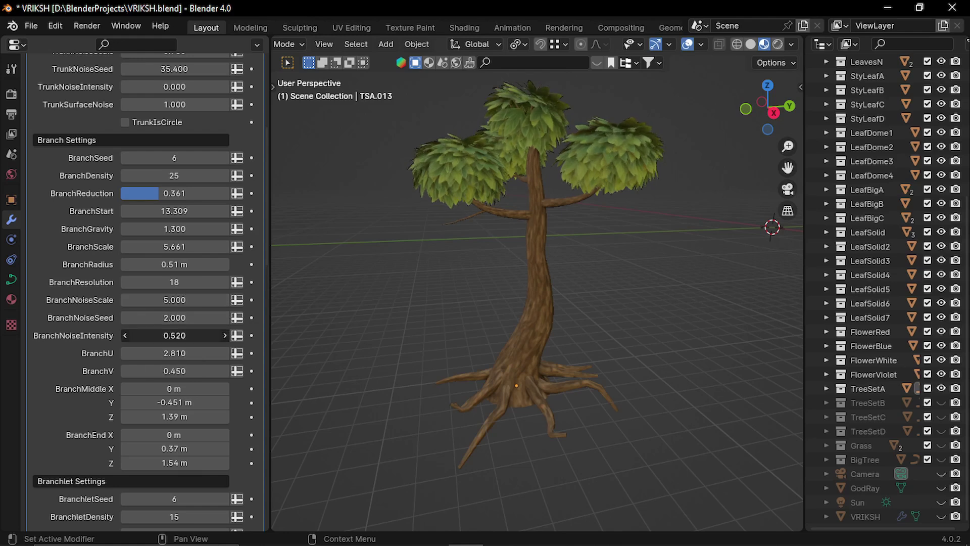
left_click_drag(174, 335, 214, 335)
scroll(534, 226, "up", 4)
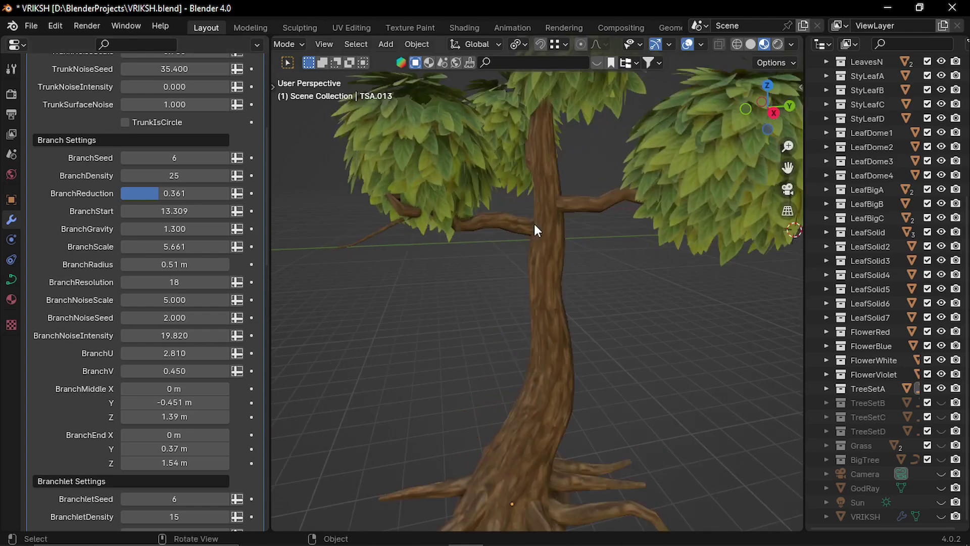
mouse_move(534, 223)
middle_mouse_down()
mouse_move(475, 176)
mouse_move(557, 209)
mouse_move(620, 206)
mouse_move(542, 220)
middle_mouse_up()
left_click_drag(162, 299, 184, 300)
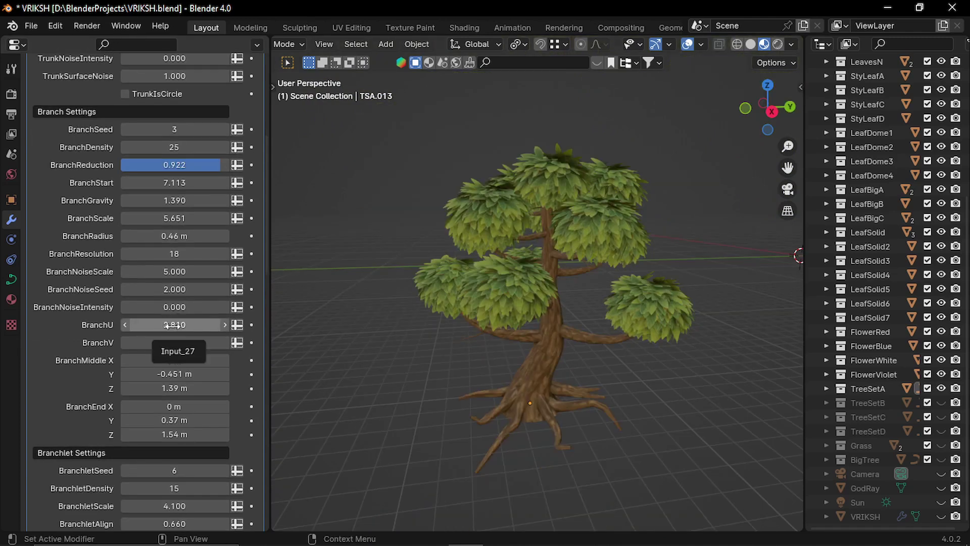
Reshape the branches with BranchMiddle Y at -0.161 m, BranchEnd Y at 0.39 m and BranchEnd Z at 1.37 m.
left_click_drag(167, 326, 174, 325)
scroll(176, 360, "down", 3)
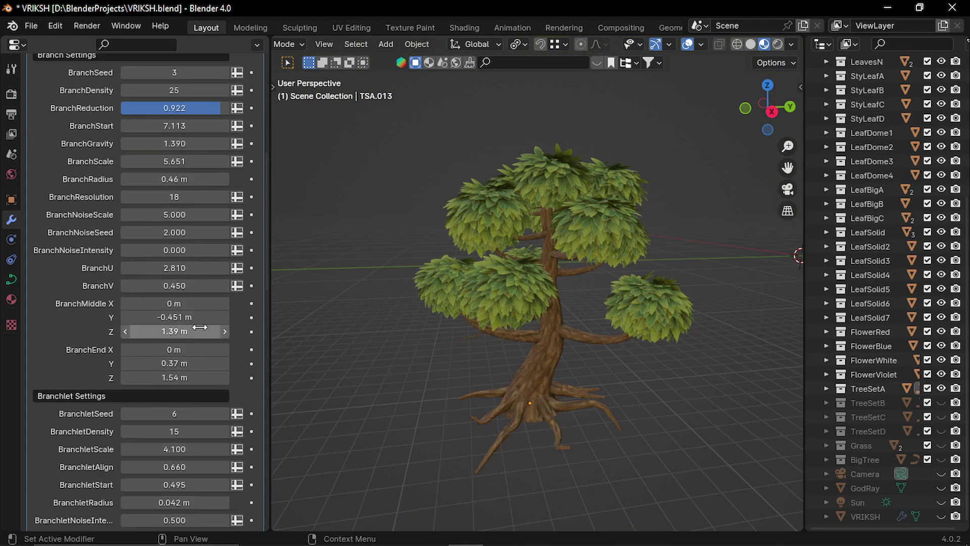
mouse_move(546, 327)
middle_mouse_down()
mouse_move(554, 311)
mouse_move(548, 330)
middle_mouse_up()
scroll(548, 330, "up", 1)
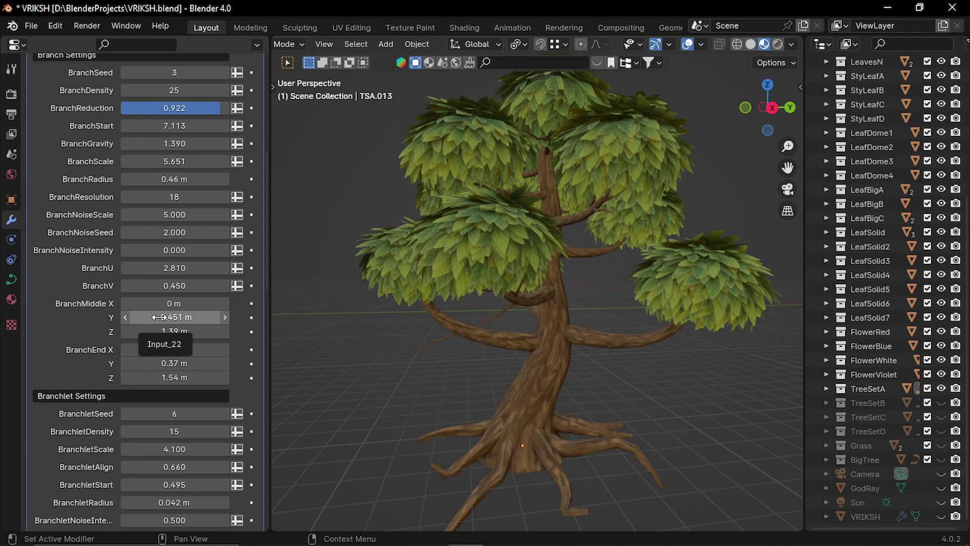
mouse_move(167, 317)
left_mouse_down()
mouse_move(136, 317)
mouse_move(168, 317)
left_mouse_up()
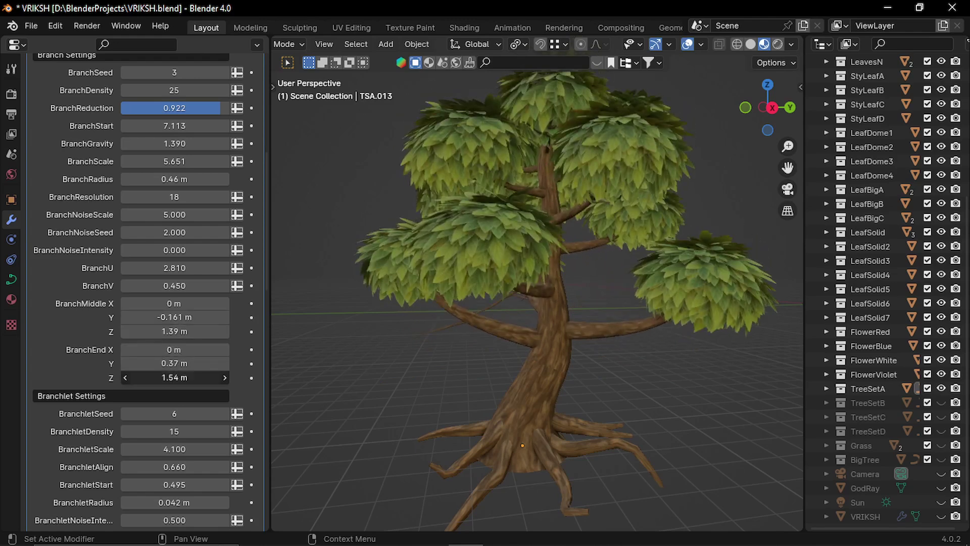
left_click_drag(170, 377, 152, 363)
Set the branchlet density to 18, the branchlet scale to 4.830 and the branchlet align to 0.540.
scroll(151, 363, "down", 5)
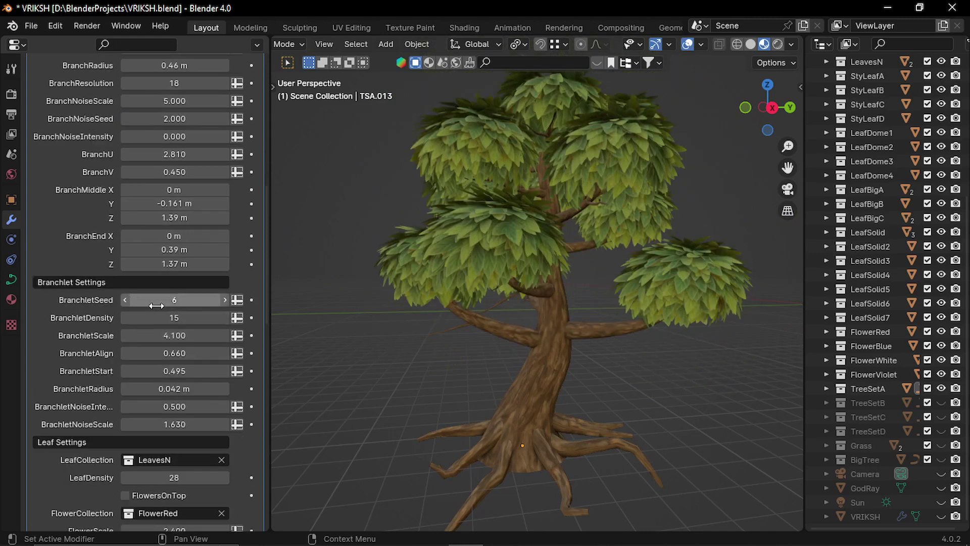
scroll(457, 324, "up", 3)
middle_click_drag(457, 324, 429, 266)
scroll(483, 218, "down", 5)
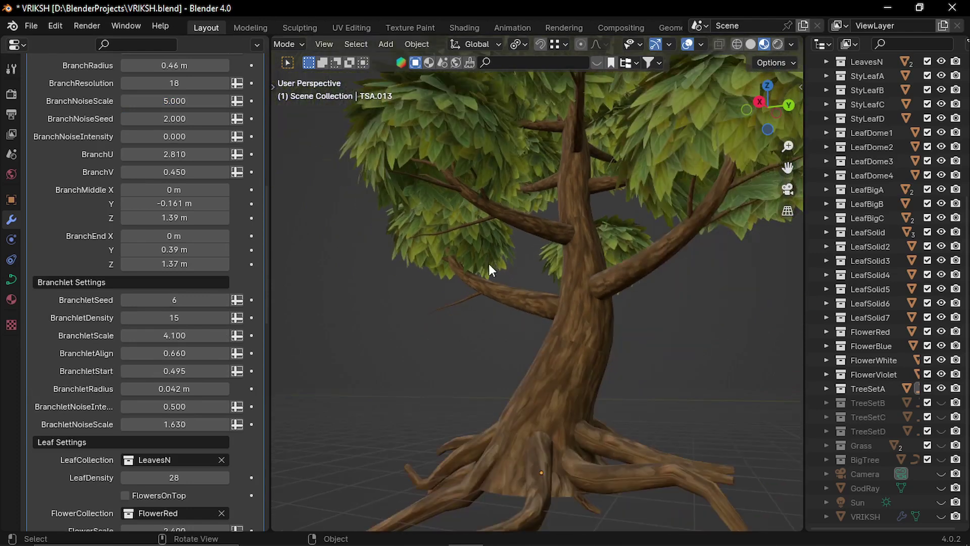
middle_click_drag(489, 264, 522, 289)
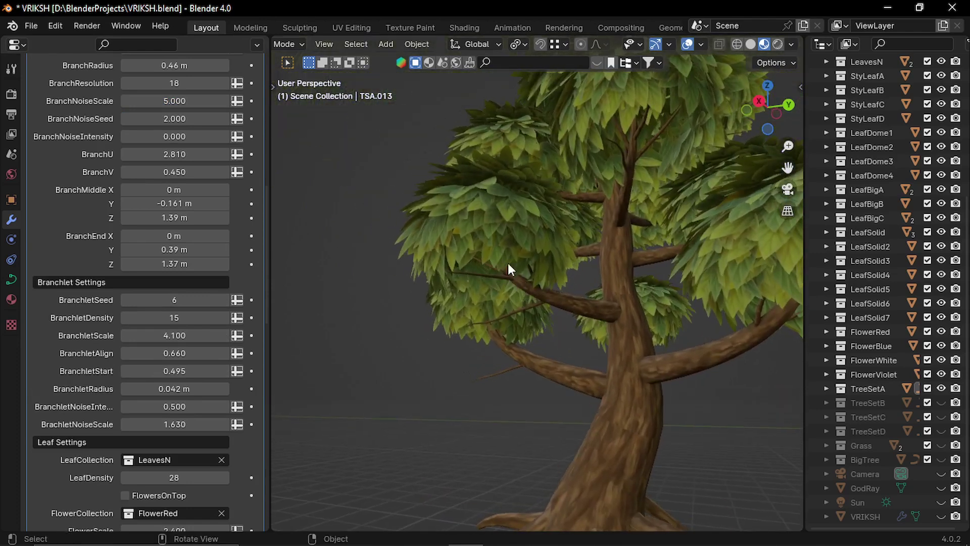
left_click_drag(174, 317, 192, 352)
Set the tree's leaf density to 26.
scroll(171, 278, "down", 3)
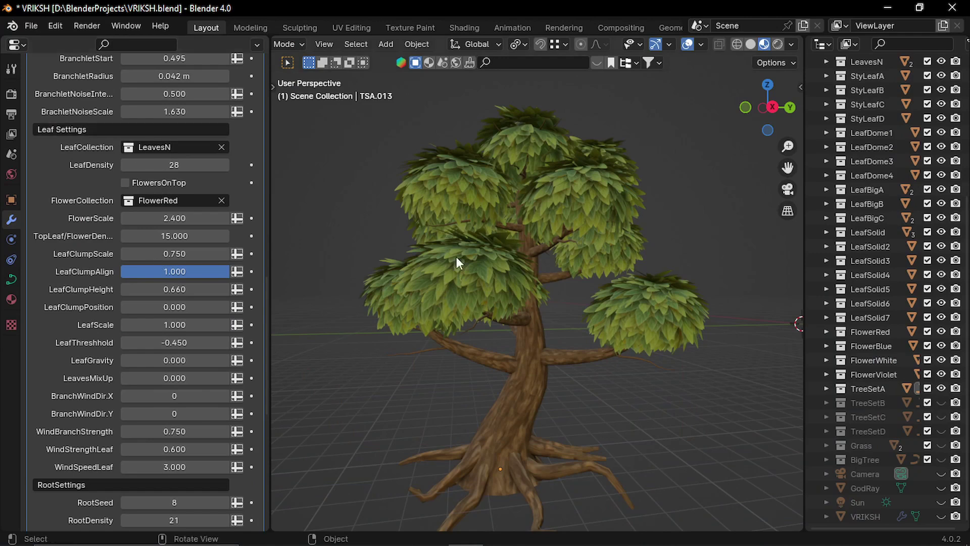
middle_click_drag(597, 347, 590, 344)
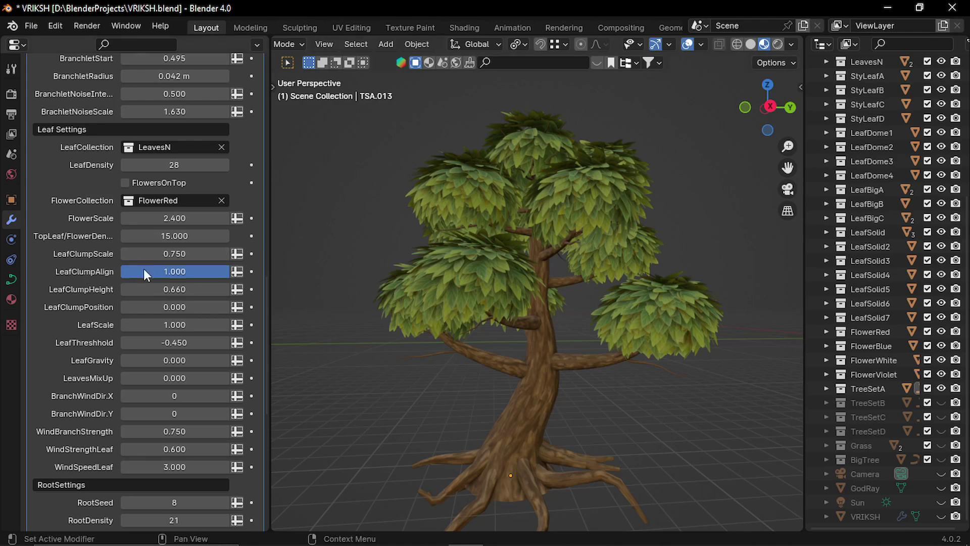
scroll(144, 269, "up", 4)
mouse_move(174, 246)
left_mouse_down()
mouse_move(194, 246)
mouse_move(159, 246)
mouse_move(187, 246)
left_mouse_up()
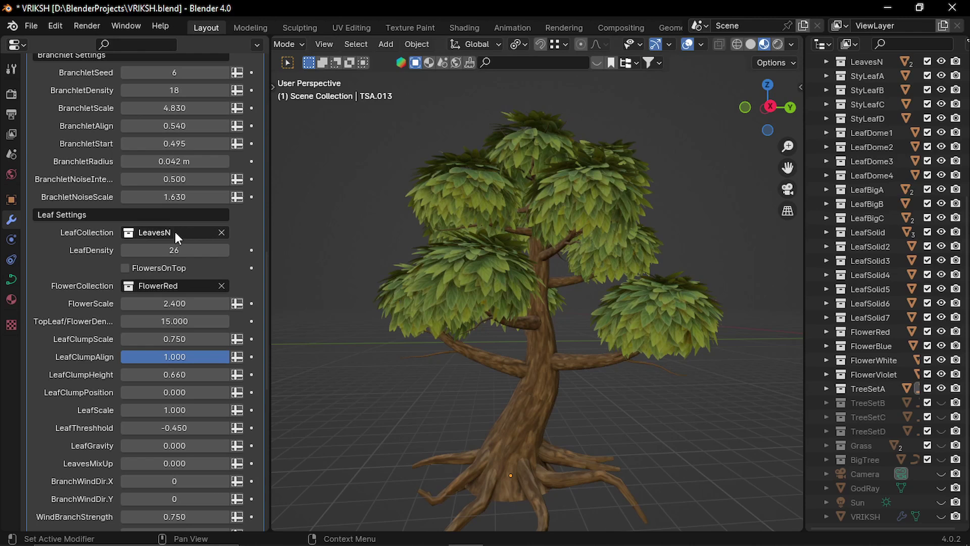
Look through the available leaf collections and change the tree's leaf collection to LeavesD.
scroll(868, 238, "up", 3)
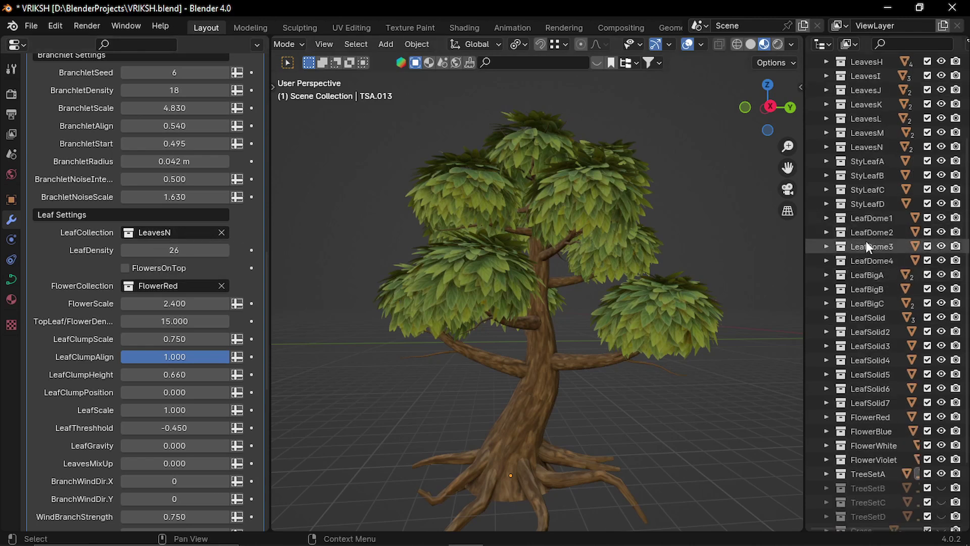
scroll(866, 241, "up", 4)
left_click(183, 232)
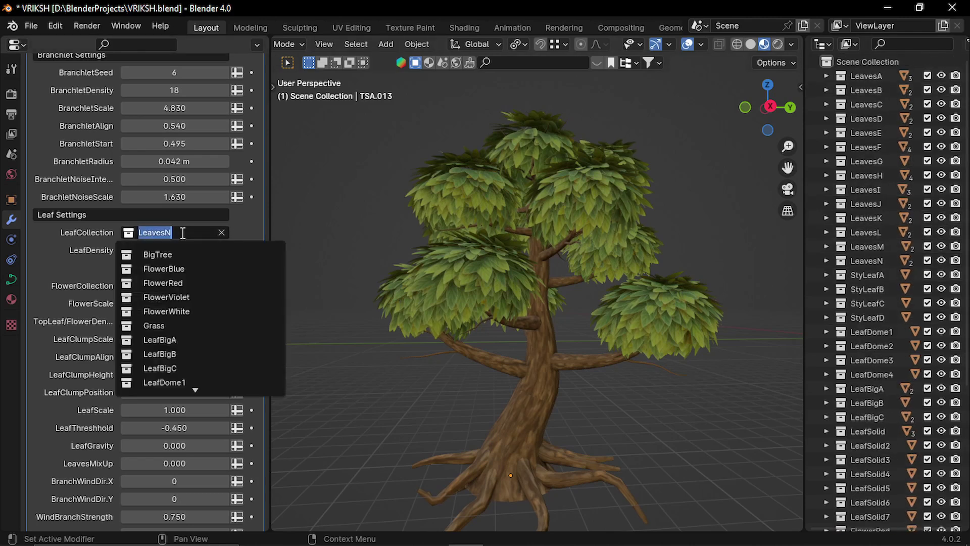
scroll(186, 295, "down", 17)
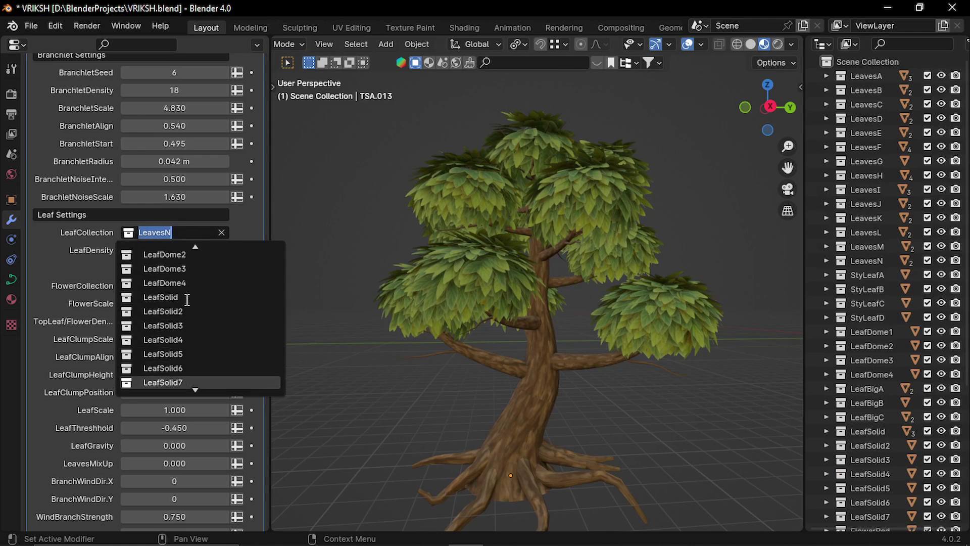
scroll(186, 300, "down", 10)
left_click(190, 298)
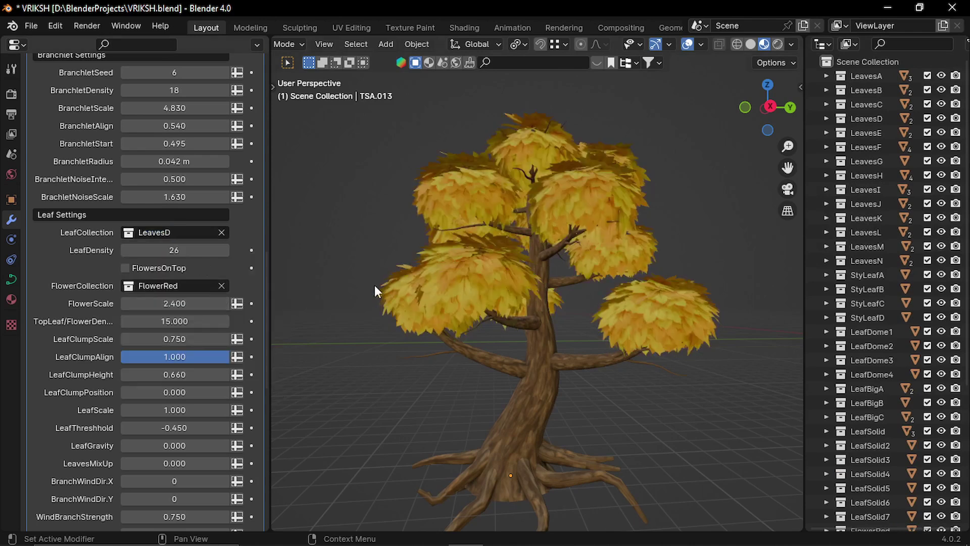
Enable flowers on top of the leaf clumps, with a flower scale of 2.330 and a top leaf/flower density of 8.370.
middle_click_drag(385, 371, 294, 320)
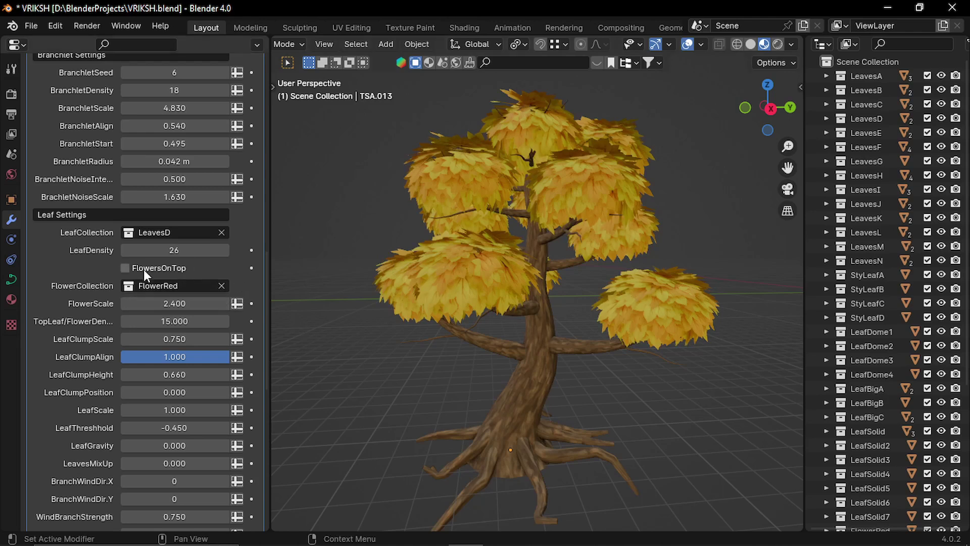
middle_click_drag(502, 278, 462, 216)
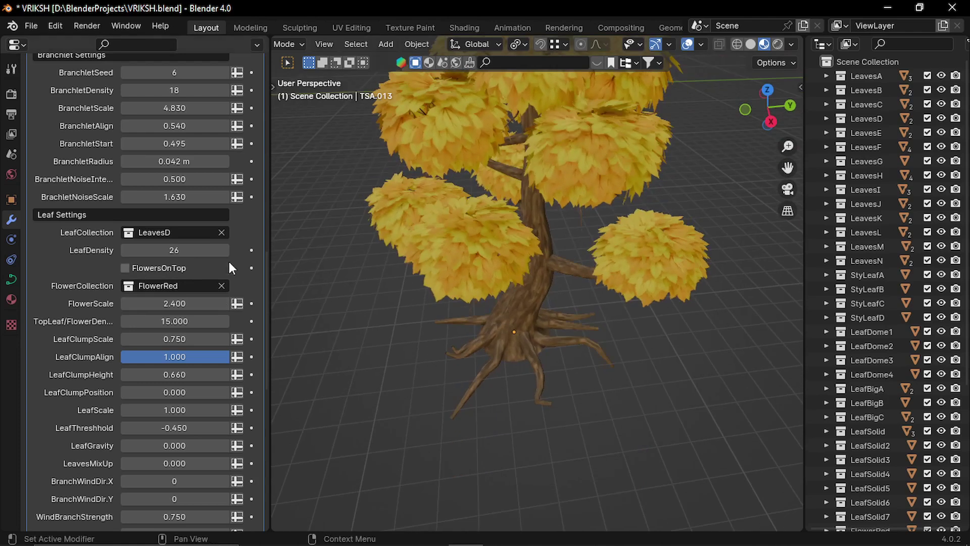
left_click(125, 268)
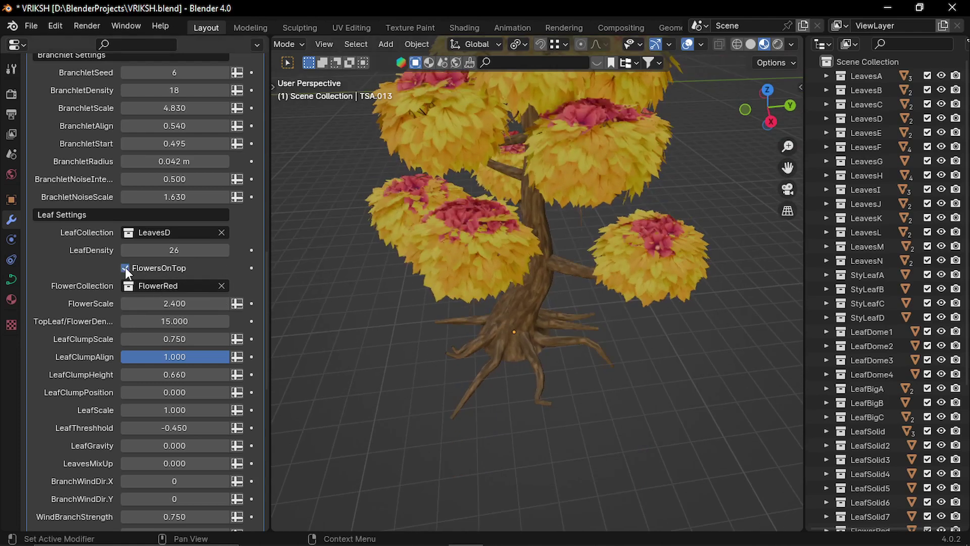
mouse_move(505, 249)
middle_mouse_down()
mouse_move(504, 214)
mouse_move(620, 275)
mouse_move(483, 247)
mouse_move(496, 242)
middle_mouse_up()
mouse_move(175, 306)
left_mouse_down()
mouse_move(122, 306)
mouse_move(181, 305)
mouse_move(165, 306)
mouse_move(183, 324)
mouse_move(126, 324)
mouse_move(187, 323)
mouse_move(165, 321)
left_mouse_up()
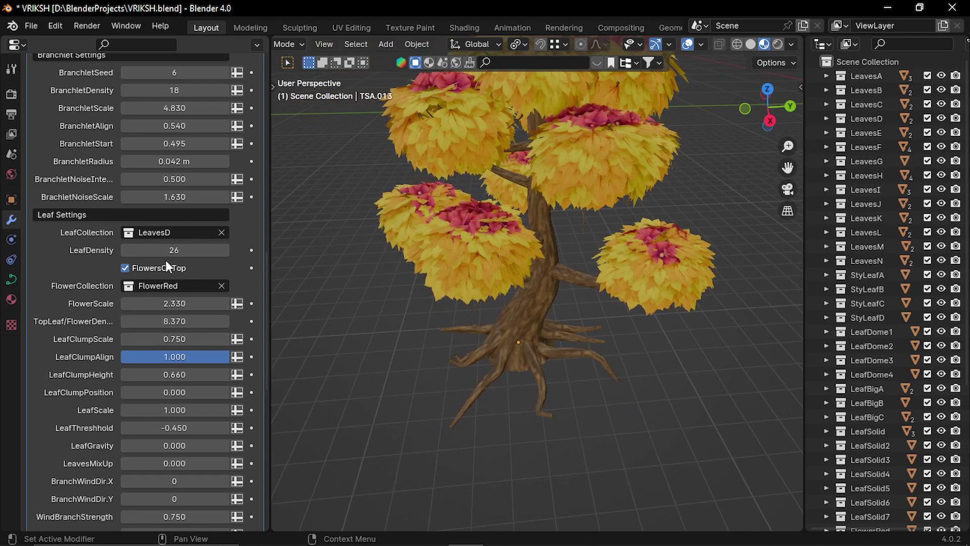
Turn off the flowers on top of the leaf clumps and set the leaf clump scale to 0.970.
left_click(125, 268)
mouse_move(505, 219)
middle_mouse_down()
mouse_move(505, 253)
mouse_move(493, 214)
mouse_move(508, 259)
mouse_move(504, 202)
mouse_move(520, 219)
middle_mouse_up()
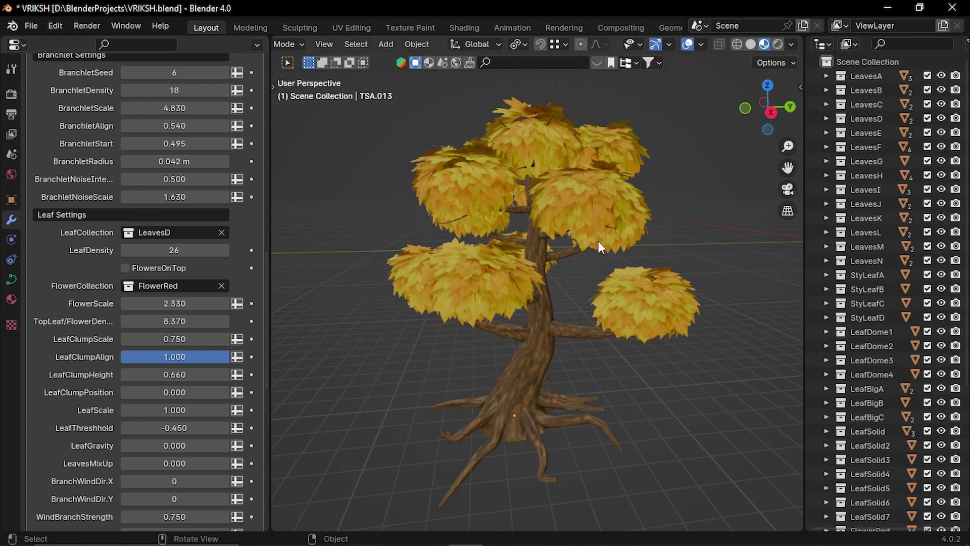
mouse_move(174, 338)
left_mouse_down()
mouse_move(212, 338)
mouse_move(185, 338)
left_mouse_up()
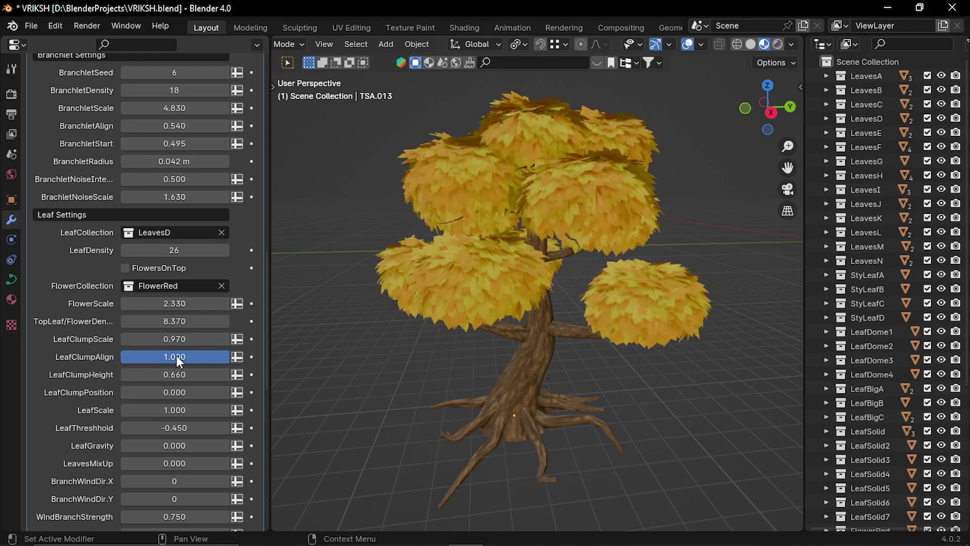
middle_click_drag(627, 309, 582, 297)
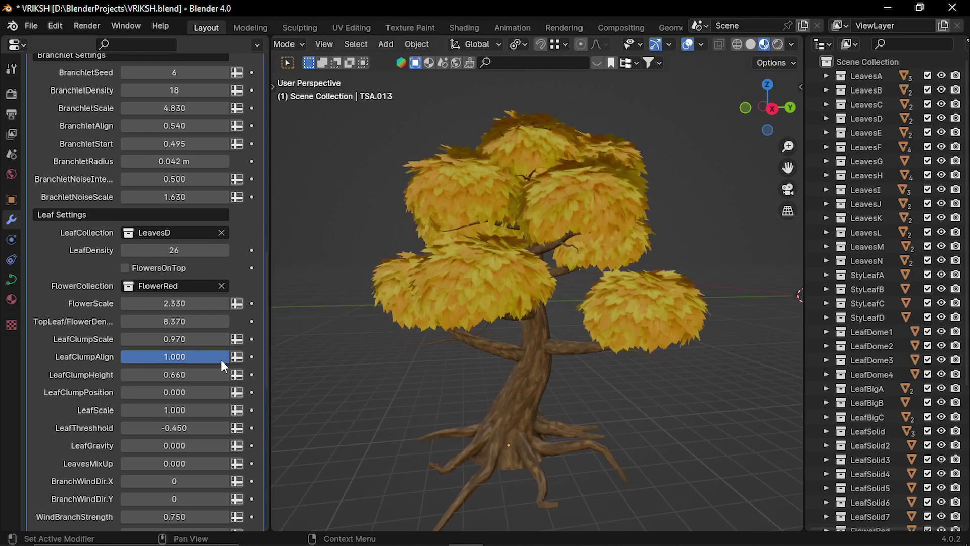
Set the leaf clump align to 1.000 and height to 0.730, and reset the clump position to 0.000 after trying another value.
mouse_move(220, 359)
left_mouse_down()
mouse_move(114, 360)
mouse_move(227, 359)
left_mouse_up()
mouse_move(163, 375)
left_mouse_down()
mouse_move(205, 374)
mouse_move(155, 375)
mouse_move(177, 375)
mouse_move(166, 375)
left_mouse_up()
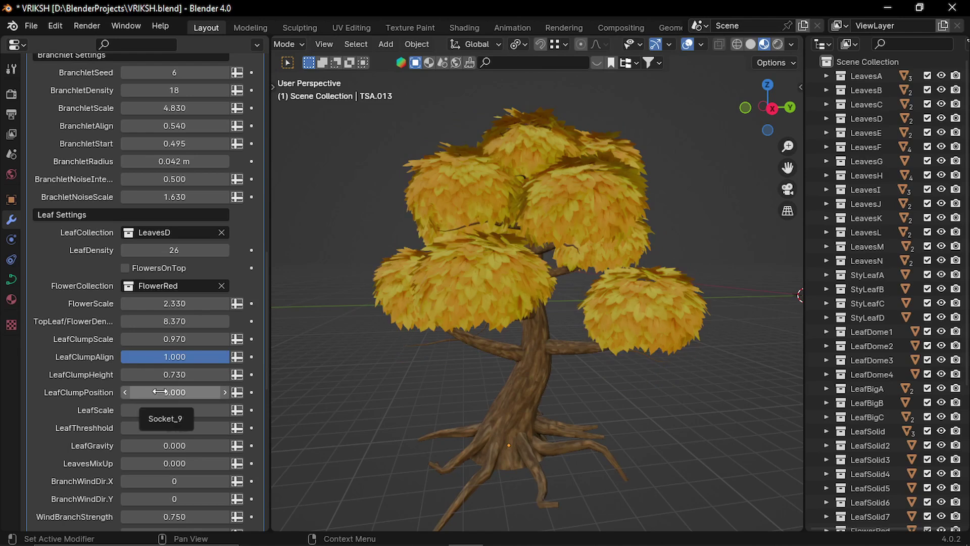
mouse_move(164, 393)
left_mouse_down()
mouse_move(177, 393)
mouse_move(147, 392)
mouse_move(167, 392)
left_mouse_up()
key("BackSpace")
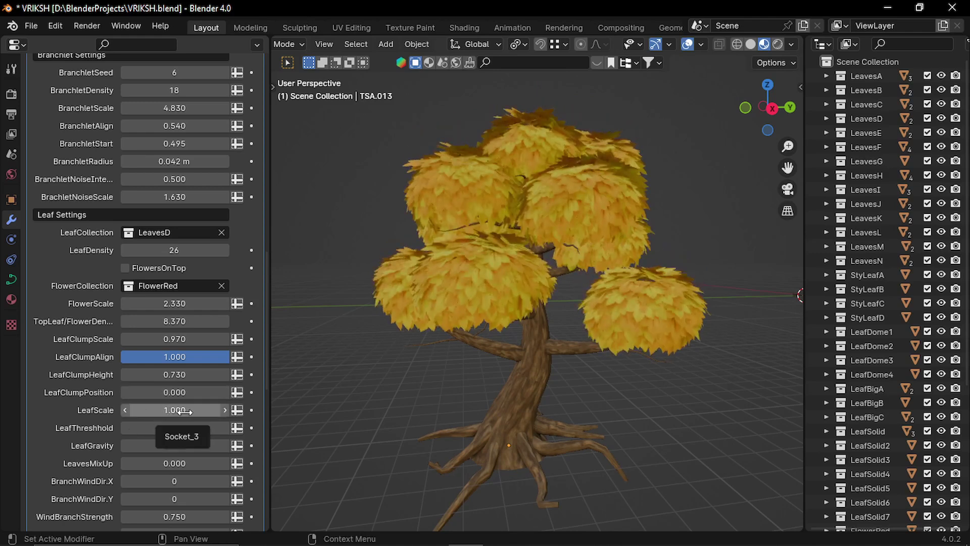
Set the leaf scale to 0.800 and the leaf threshold to 0.210, checking the clumps from several angles.
left_click_drag(184, 412, 164, 412)
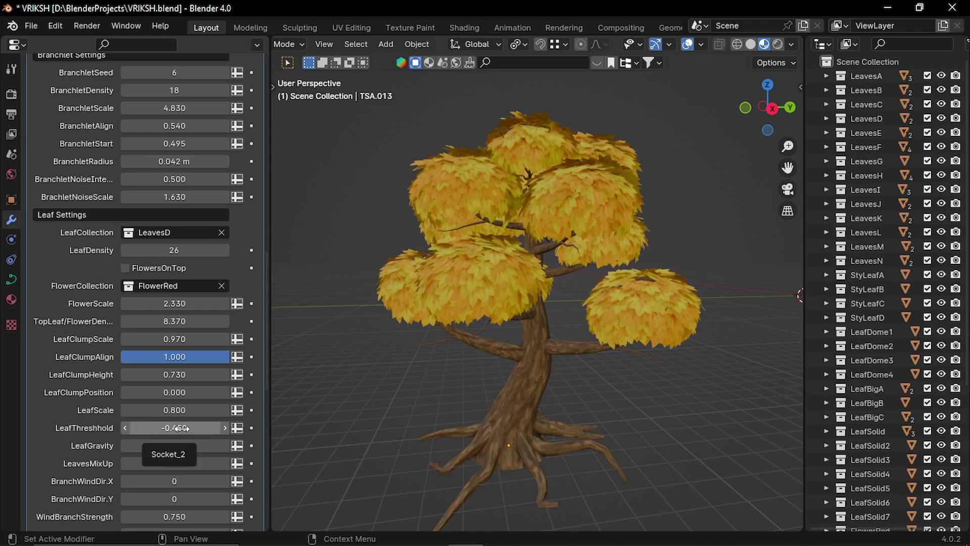
left_click_drag(181, 428, 105, 428)
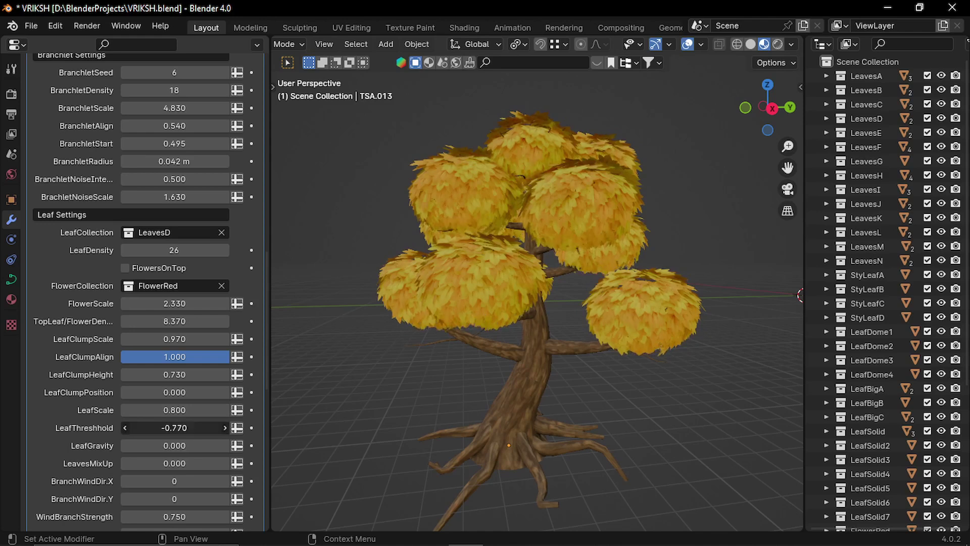
left_click_drag(174, 428, 208, 428)
scroll(169, 415, "down", 1)
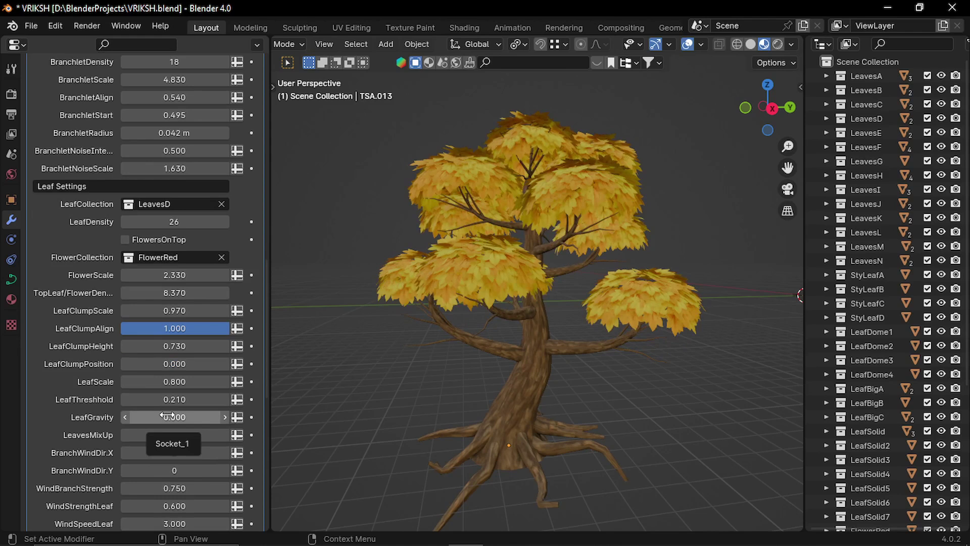
middle_click_drag(287, 349, 523, 212)
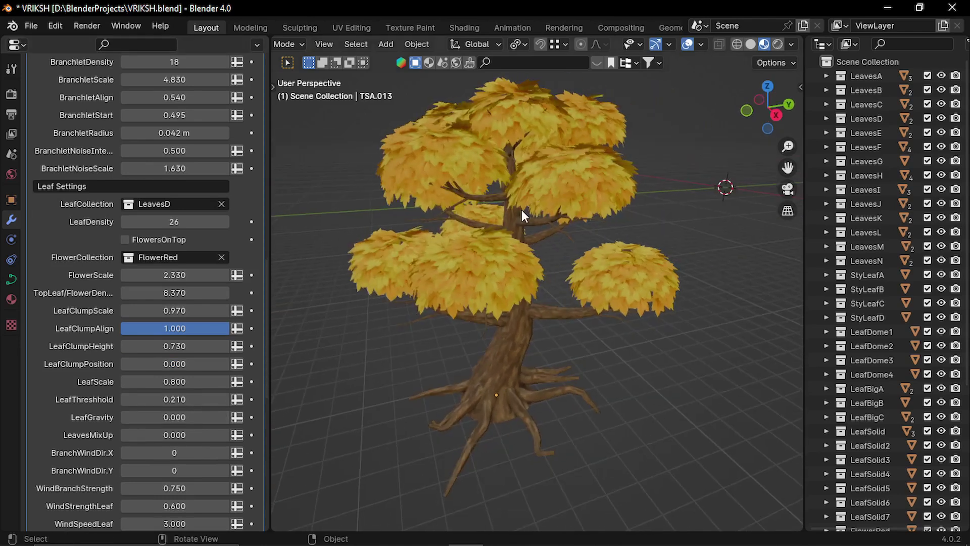
middle_click_drag(510, 294, 489, 266)
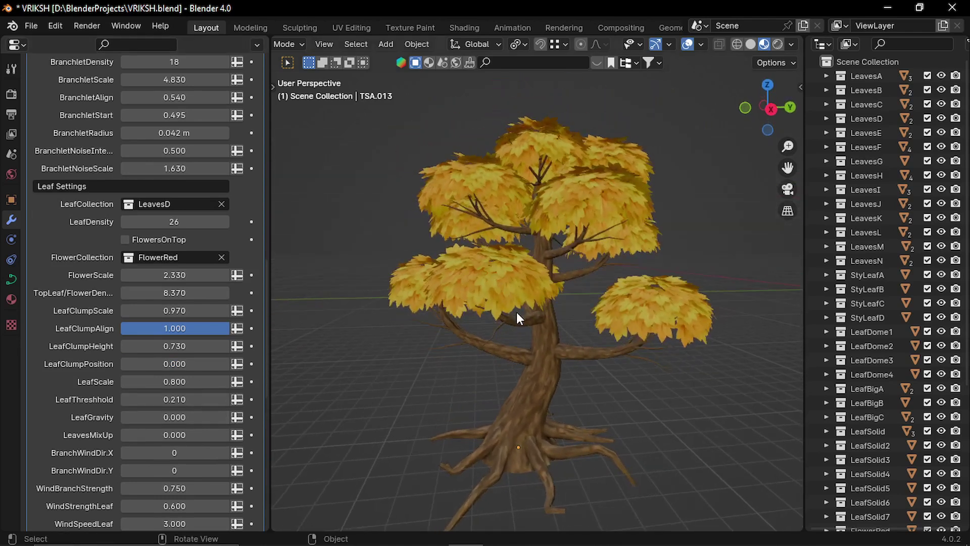
middle_click_drag(516, 311, 304, 362)
Try different leaf gravity and leaves mix-up values on the tree and revert both.
left_click_drag(176, 417, 211, 416)
middle_click_drag(582, 344, 557, 287)
key("ctrl+z")
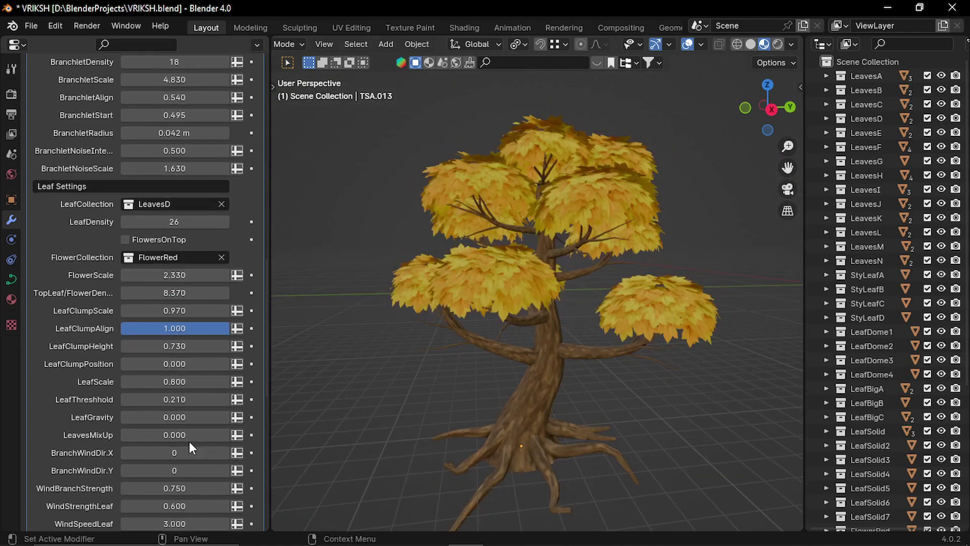
scroll(191, 446, "down", 3)
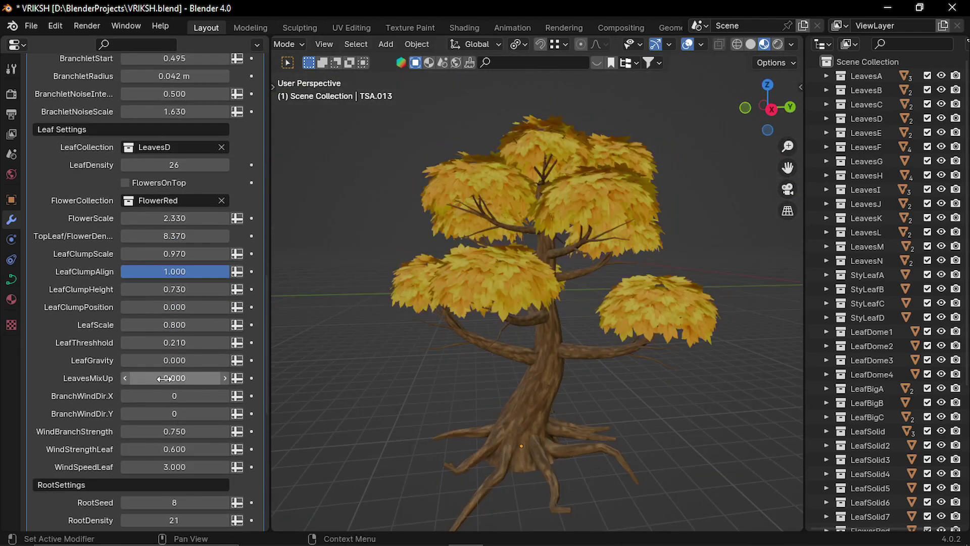
mouse_move(165, 378)
left_mouse_down()
mouse_move(197, 378)
mouse_move(146, 378)
left_mouse_up()
Set the branch wind direction to 1 in X and 0 in Y, and try a stronger branch wind before undoing it.
scroll(174, 378, "down", 3)
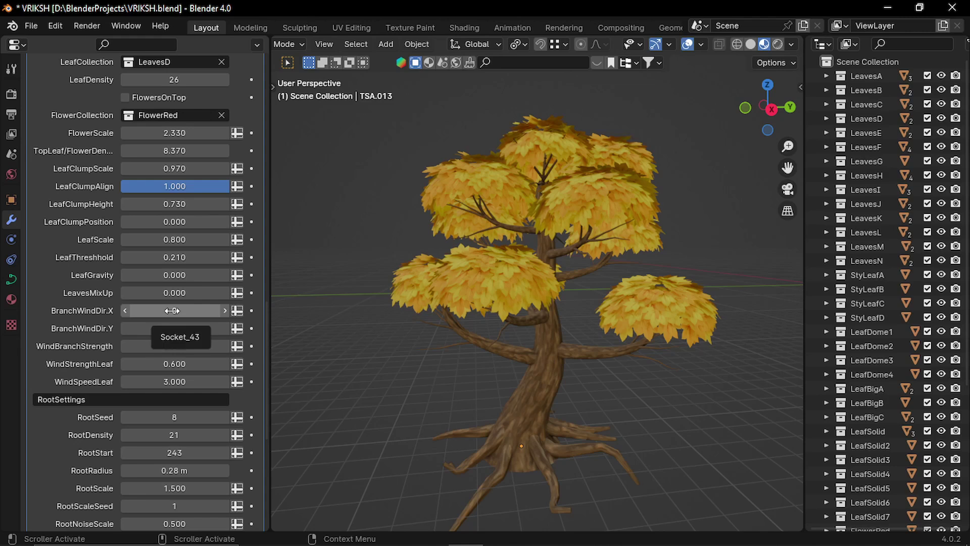
left_click_drag(173, 310, 155, 327)
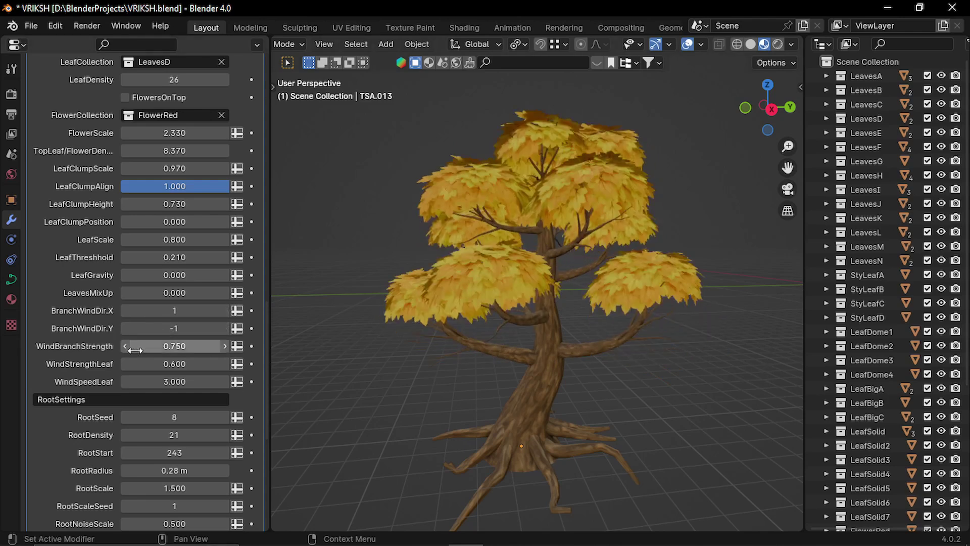
left_click(183, 328)
type("0")
key("Return")
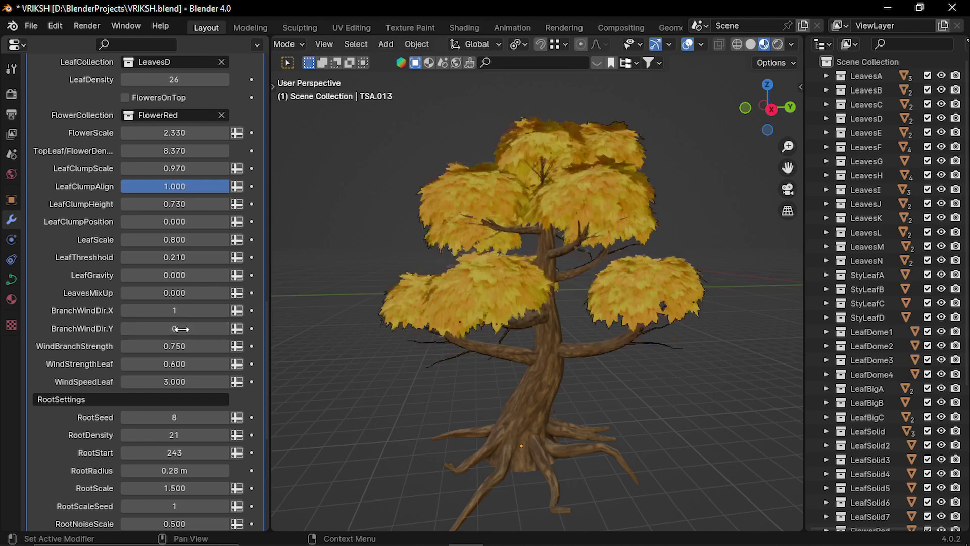
mouse_move(154, 346)
left_mouse_down()
mouse_move(190, 346)
mouse_move(126, 345)
mouse_move(243, 346)
mouse_move(170, 346)
left_mouse_up()
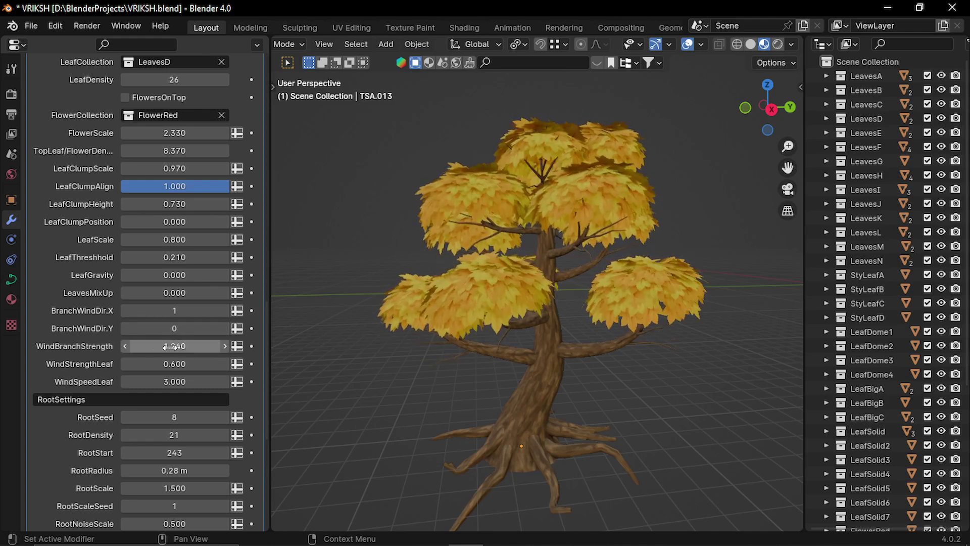
key("ctrl+z")
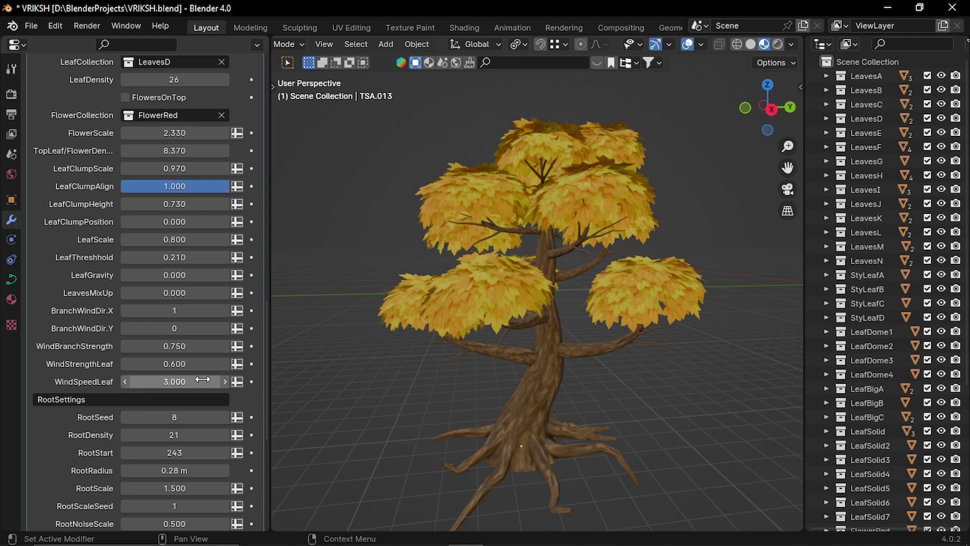
Set the root seed to 12, root density to 23, root start to 195, root radius to 0.19 m and root scale to 2.080.
scroll(201, 379, "down", 10)
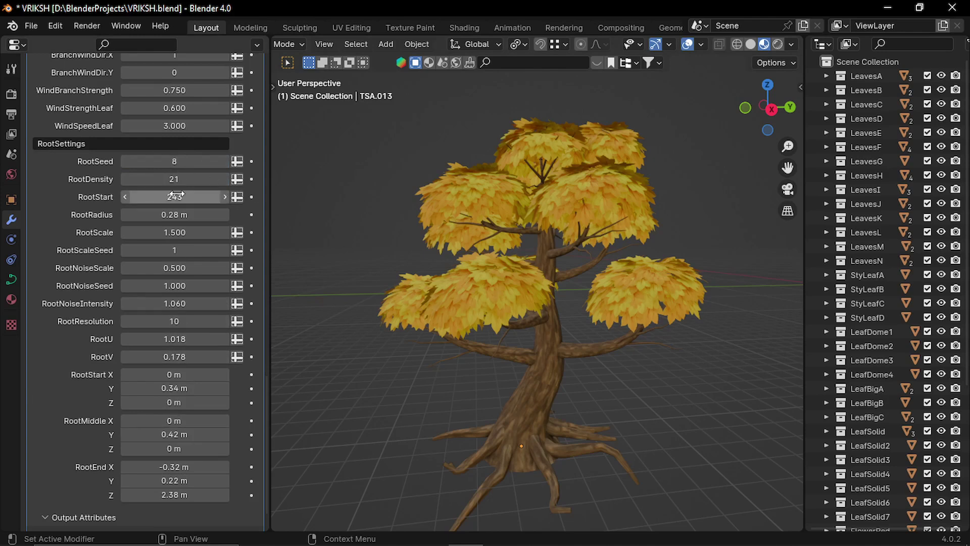
left_click(223, 161)
left_click(223, 161)
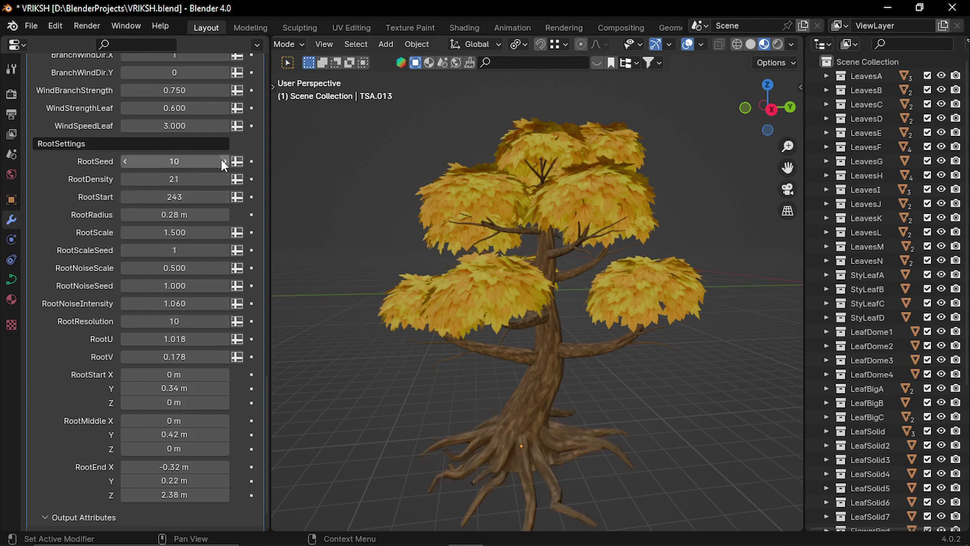
left_click(223, 161)
left_click(223, 162)
left_click(173, 179)
type("10")
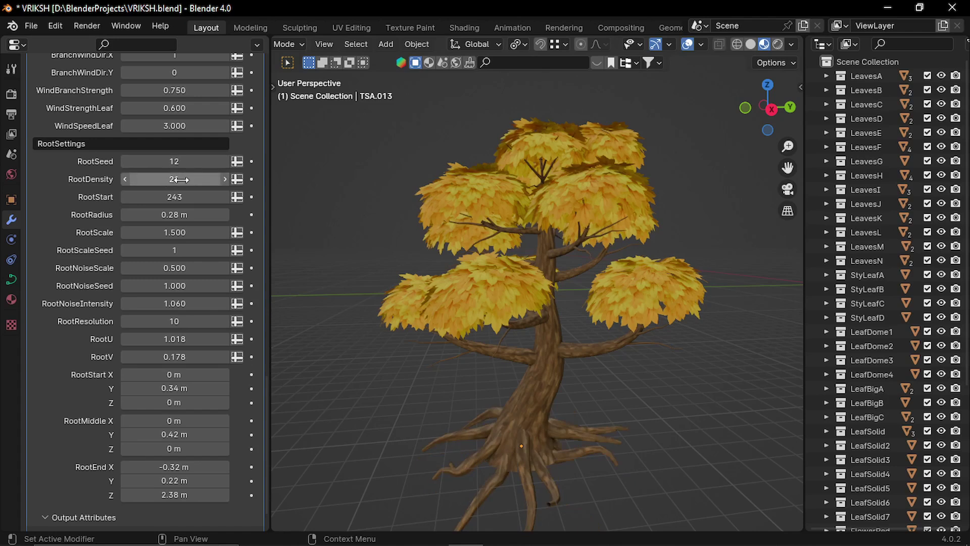
key("Return")
left_click_drag(167, 179, 161, 232)
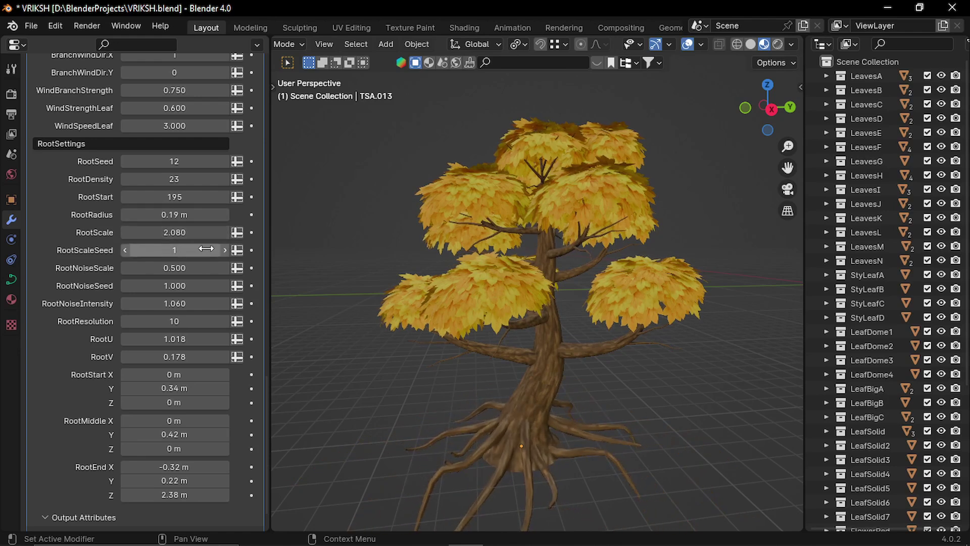
Set the root scale seed to 4 and the root middle Y value to about 0.62 m.
left_click(225, 250)
left_click(224, 250)
left_click(224, 250)
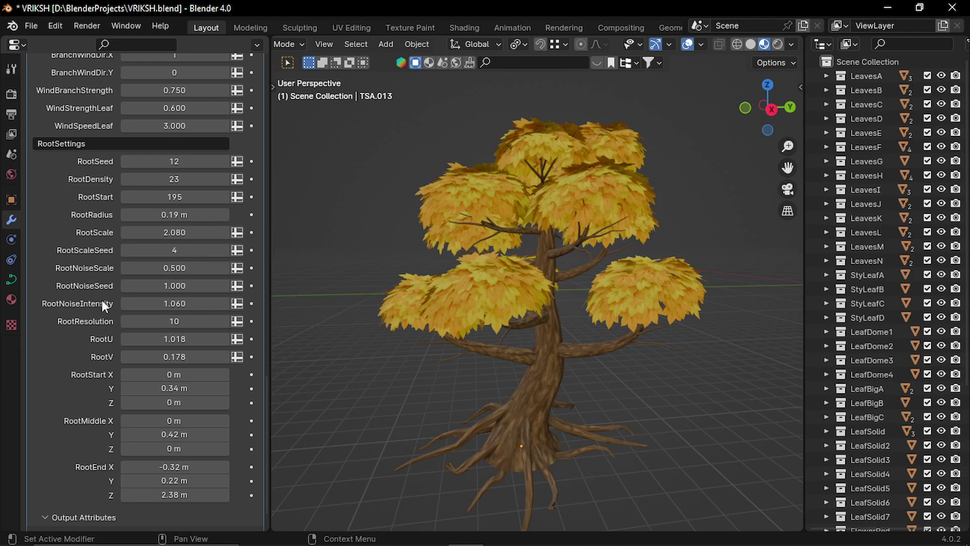
scroll(182, 284, "down", 2)
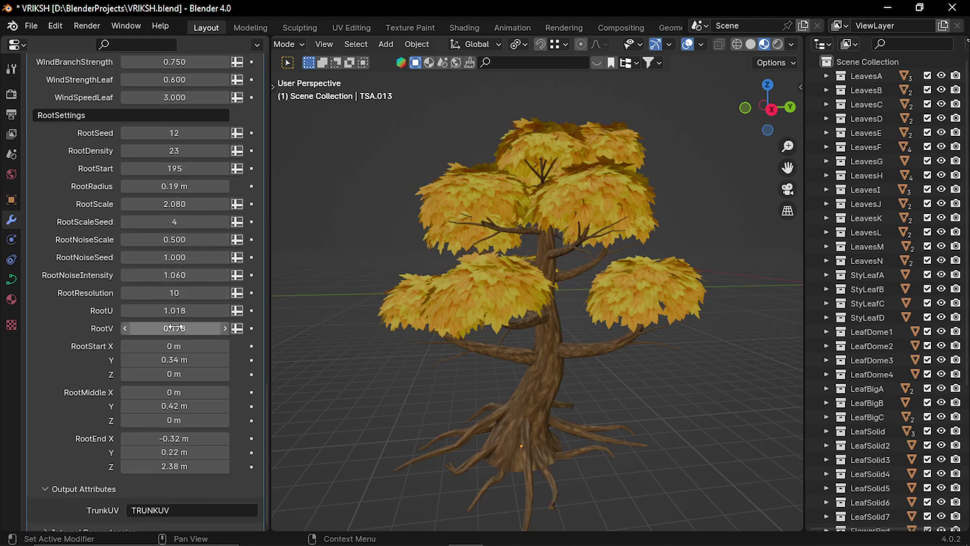
scroll(164, 335, "down", 1)
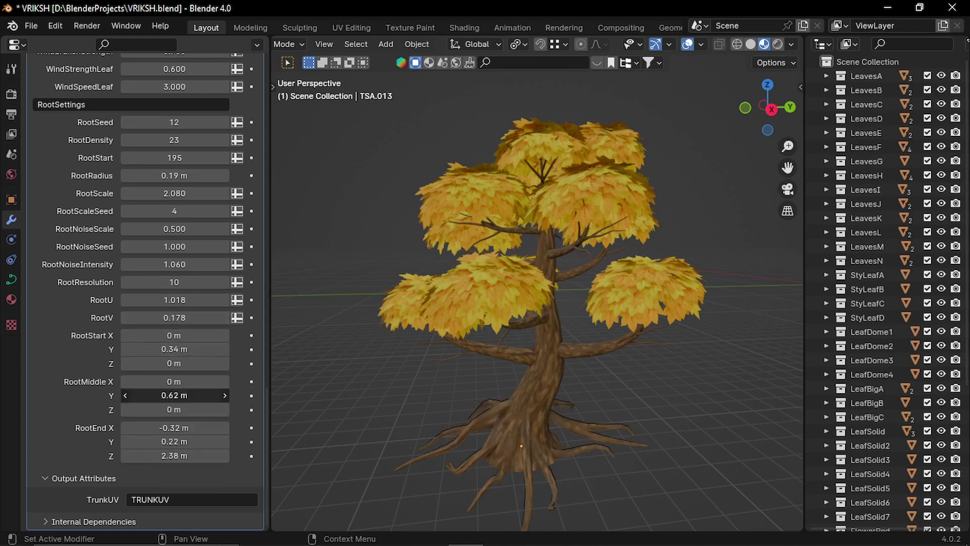
Leave the isolated tree view and look over the full scene of stylized trees.
scroll(221, 467, "up", 10)
scroll(221, 467, "up", 20)
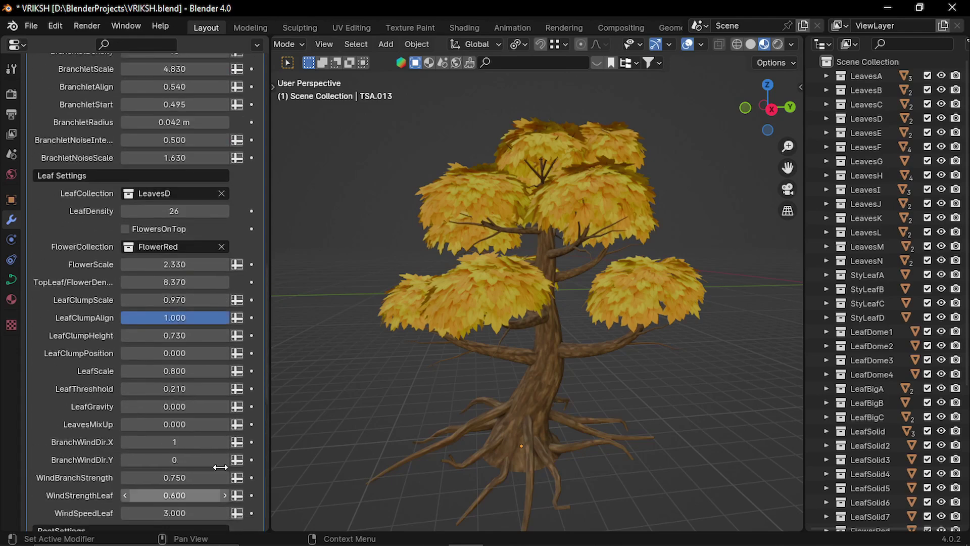
scroll(220, 467, "up", 10)
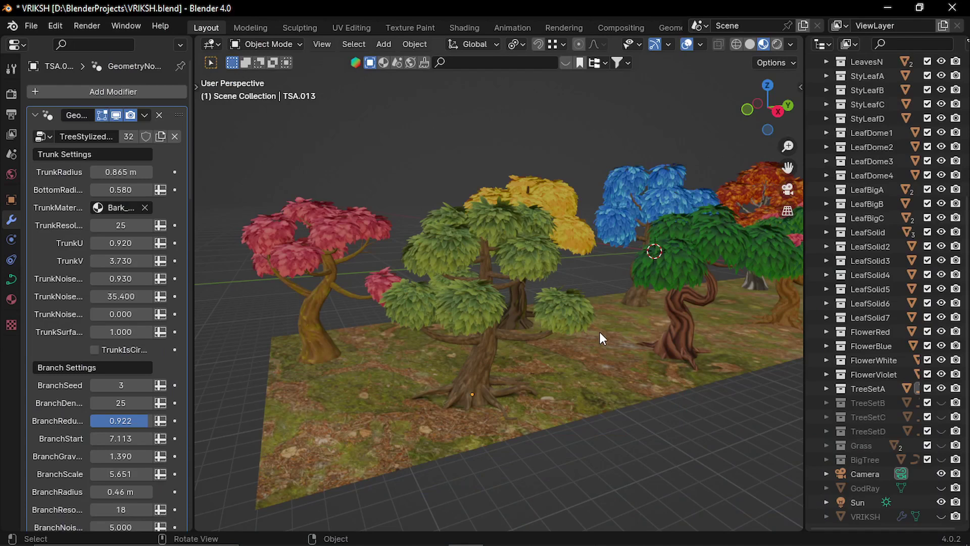
middle_click_drag(599, 332, 592, 381, "shift")
middle_click_drag(520, 367, 505, 332)
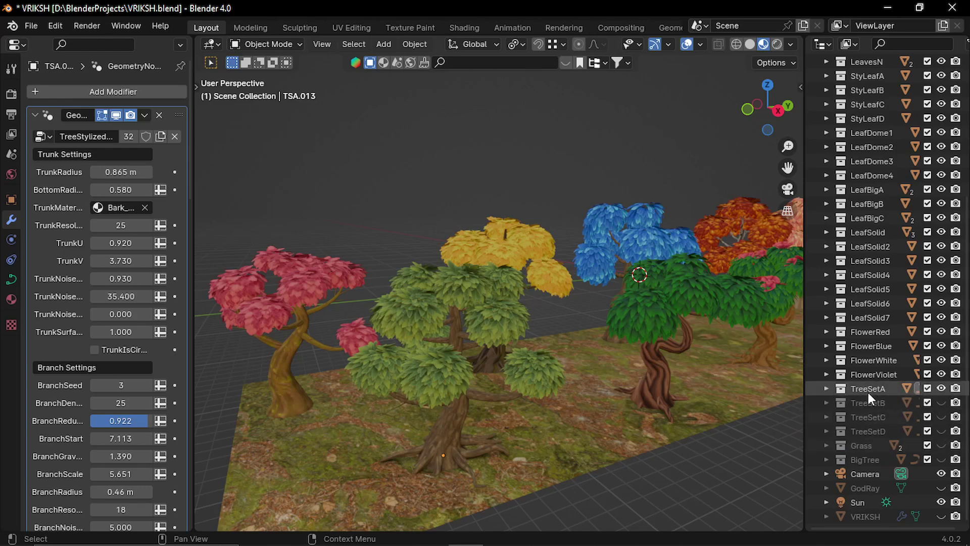
Show the TreeSetB, TreeSetC and TreeSetD collections in the viewport and hide them again.
left_click(942, 403)
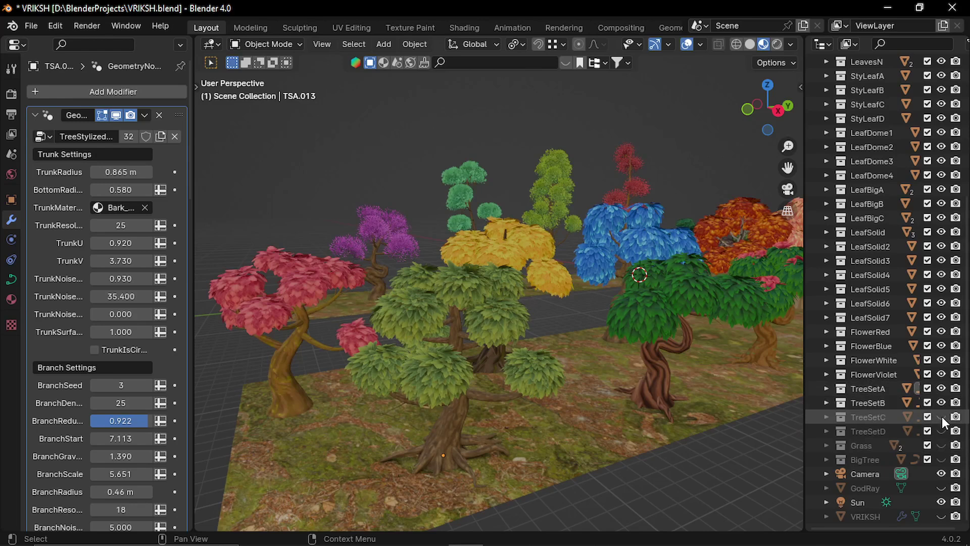
left_click(942, 417)
left_click(941, 427)
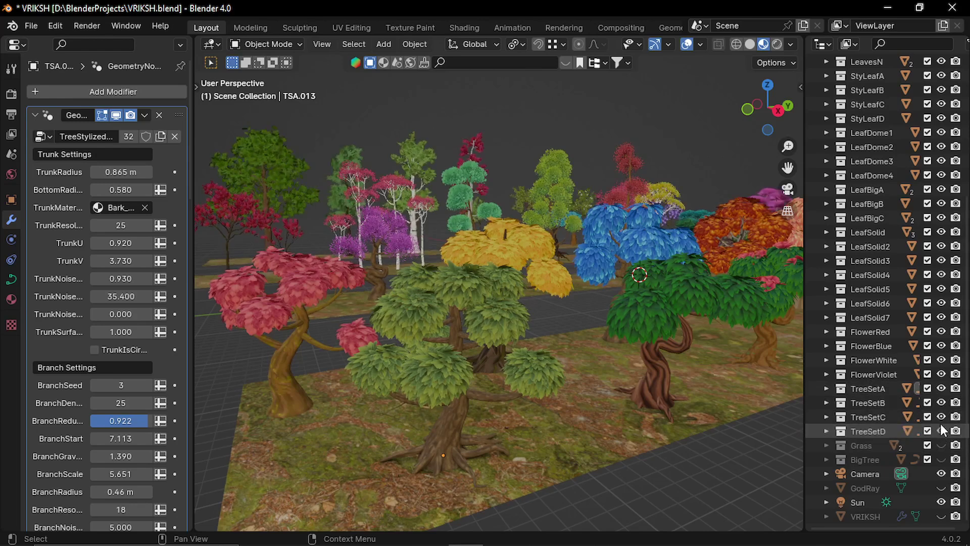
left_click(941, 403)
left_click(941, 417)
left_click(941, 431)
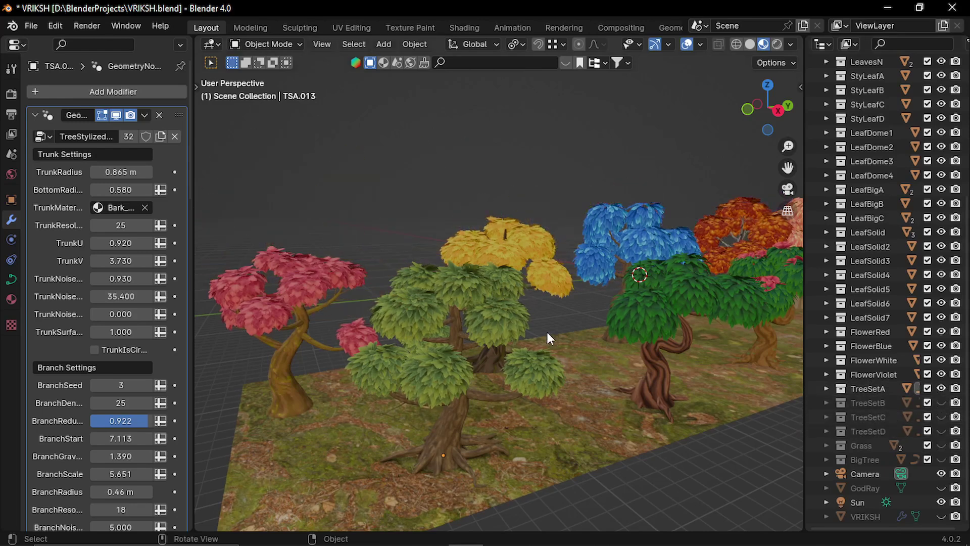
Select the green tree with the twisted trunk and red flowers on top.
scroll(559, 337, "down", 5)
scroll(509, 331, "up", 5)
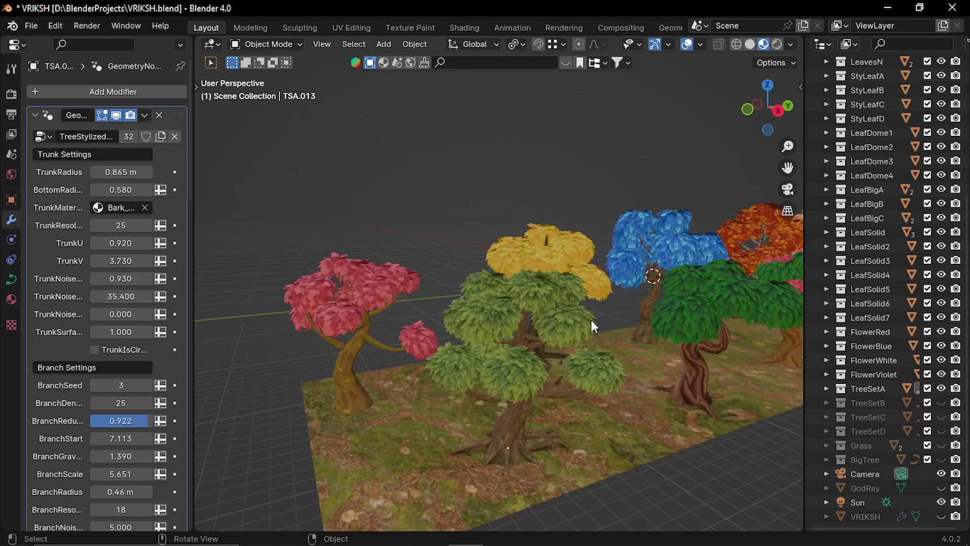
middle_click_drag(515, 337, 620, 349)
scroll(602, 347, "up", 3)
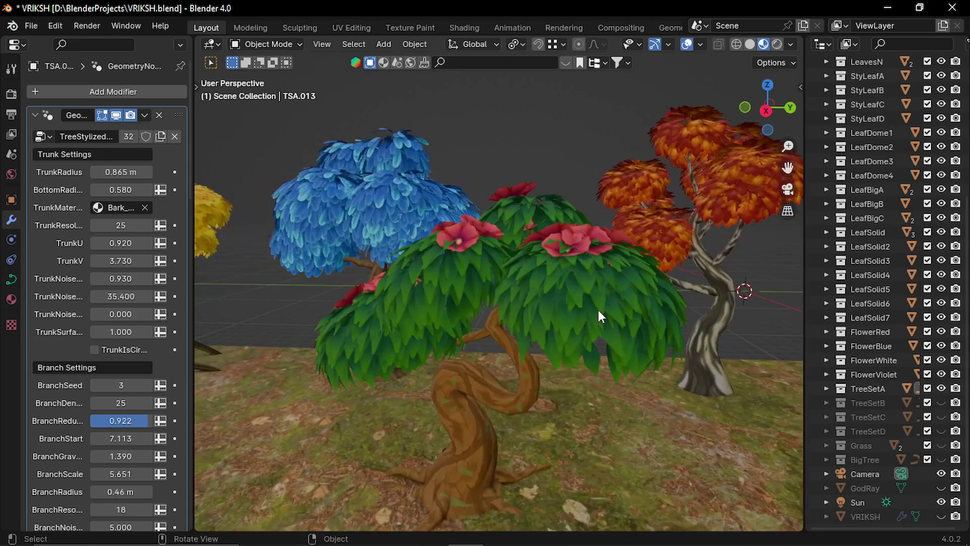
left_click(543, 338)
left_click(587, 125)
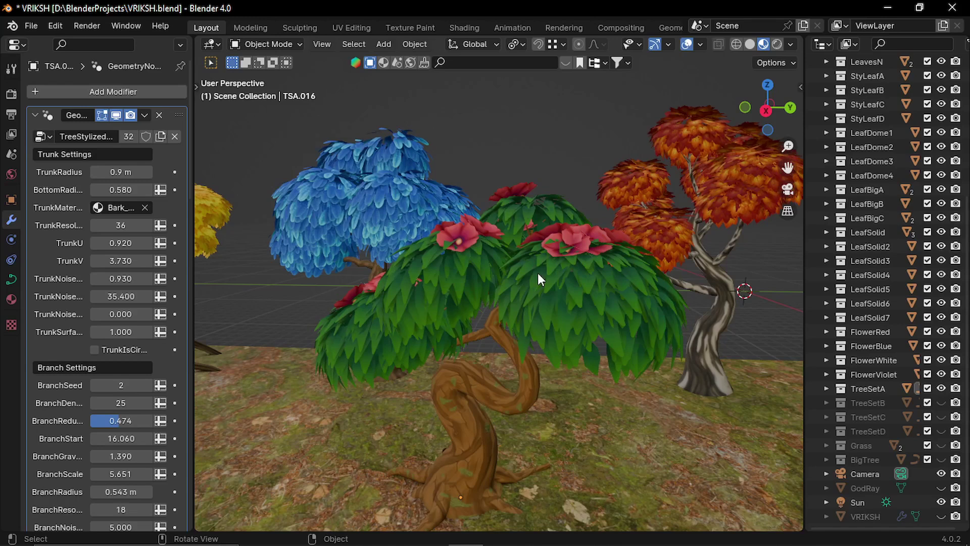
Isolate the selected flowering tree and expand the LeafSolid collection to show its leaf objects.
scroll(537, 273, "down", 1)
scroll(543, 297, "up", 1)
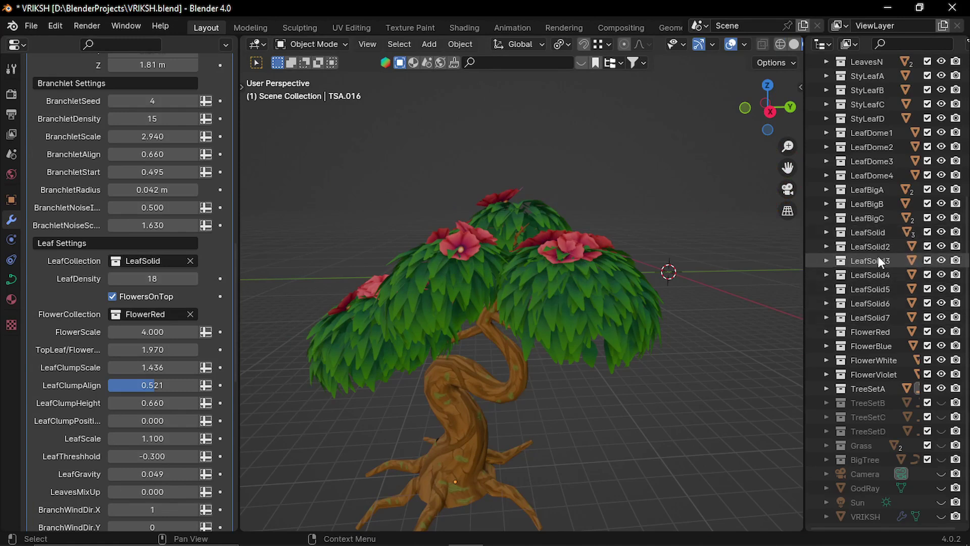
left_click(827, 232)
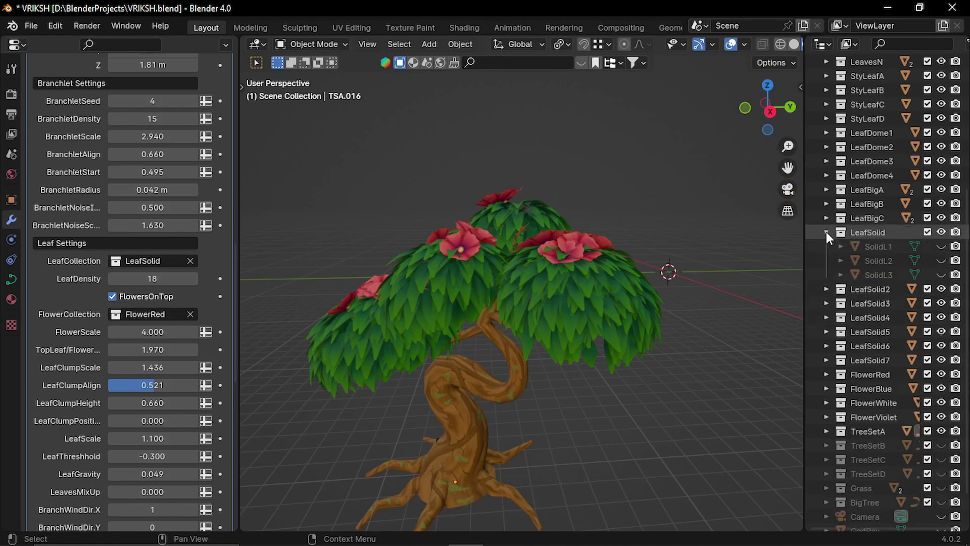
Select the SolidL1 leaf and open its LeafSolid material in the Shader Editor, focused on the Color Ramp node.
left_click(881, 247)
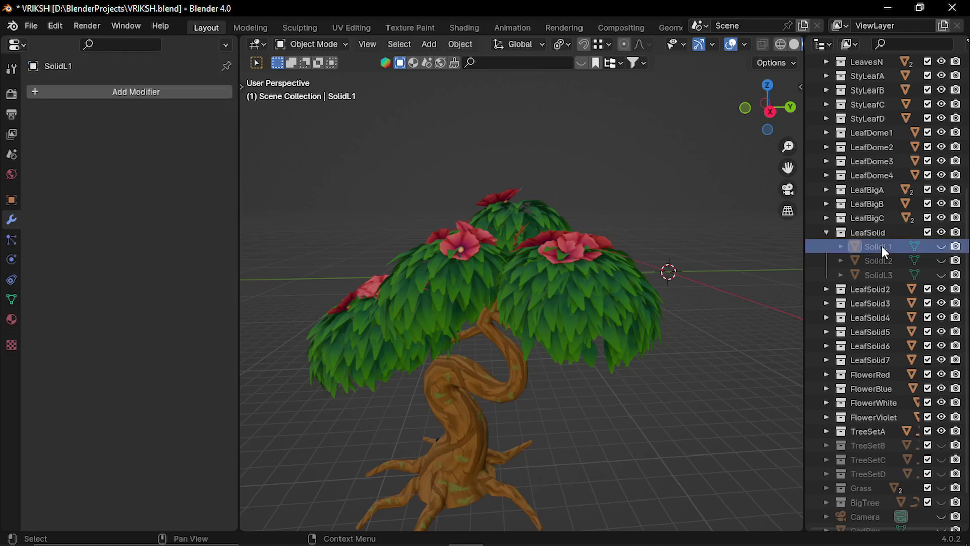
left_click(18, 46)
left_click(78, 174)
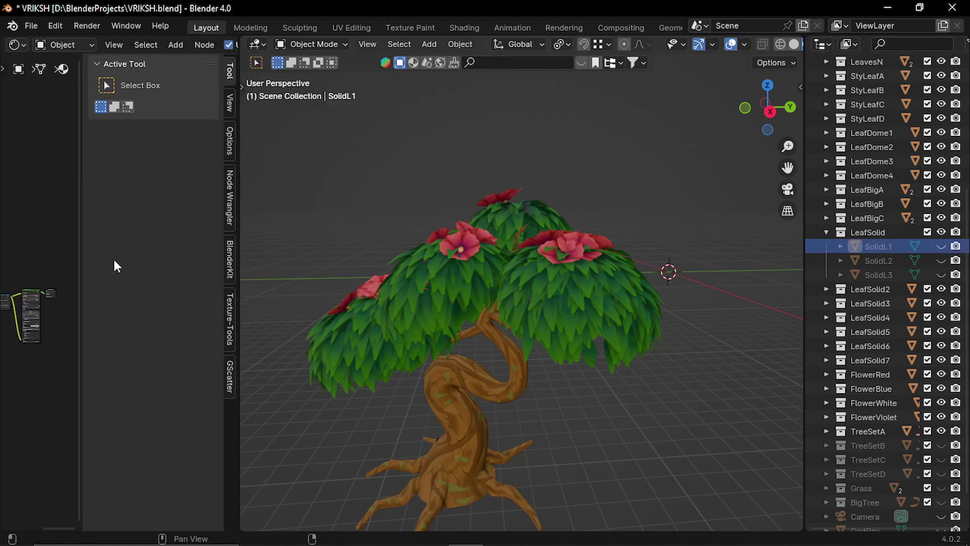
key("n")
scroll(169, 284, "up", 4)
scroll(148, 291, "up", 6)
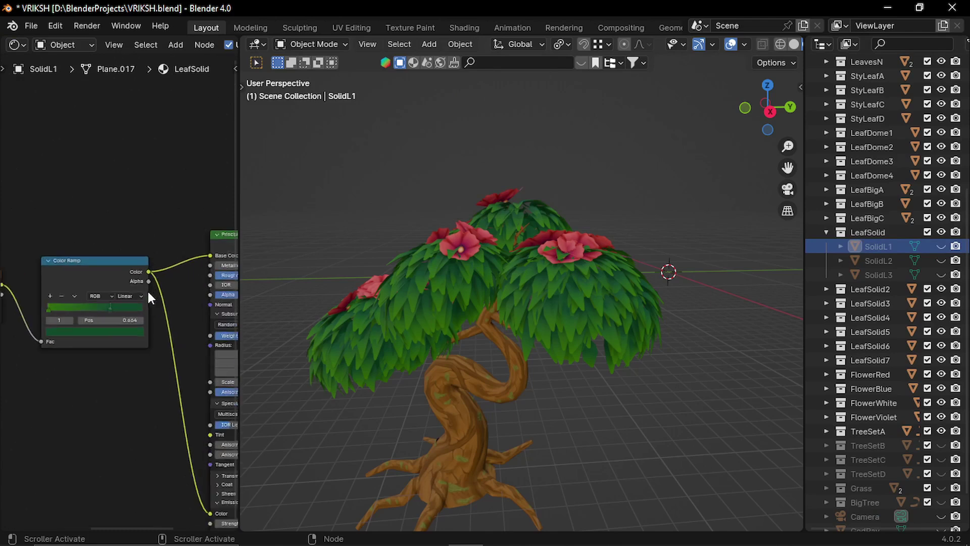
middle_click_drag(148, 291, 186, 303)
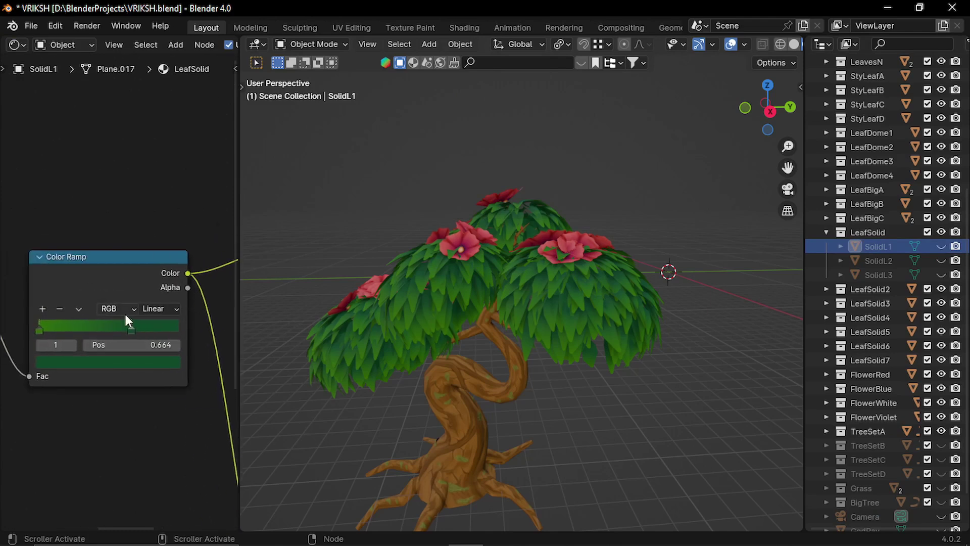
Recolour both stops of the LeafSolid Color Ramp, changing the dark green stop to maroon.
left_click(130, 361)
left_click_drag(63, 190, 122, 256)
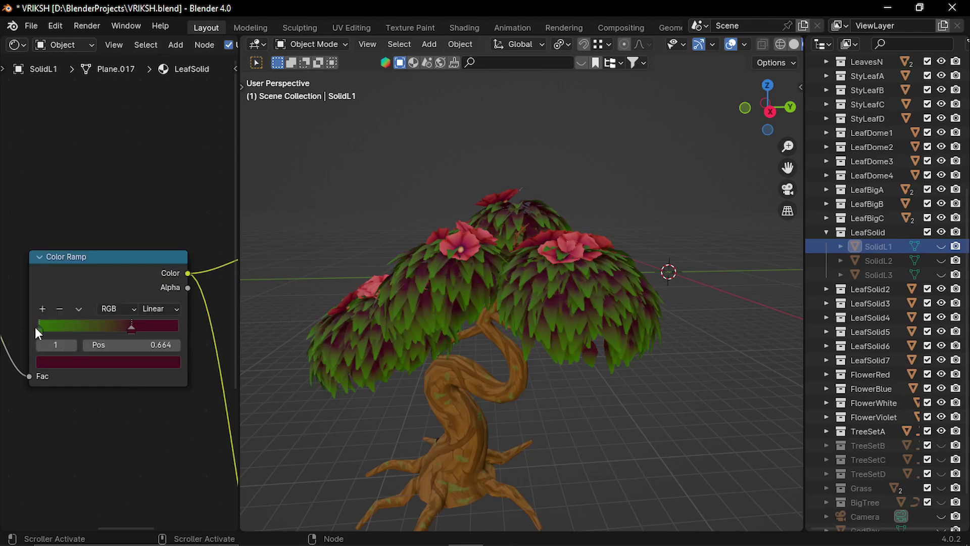
left_click(37, 325)
left_click(112, 362)
mouse_move(101, 245)
left_mouse_down()
mouse_move(59, 232)
mouse_move(114, 242)
mouse_move(136, 217)
mouse_move(103, 256)
mouse_move(76, 238)
mouse_move(76, 254)
left_mouse_up()
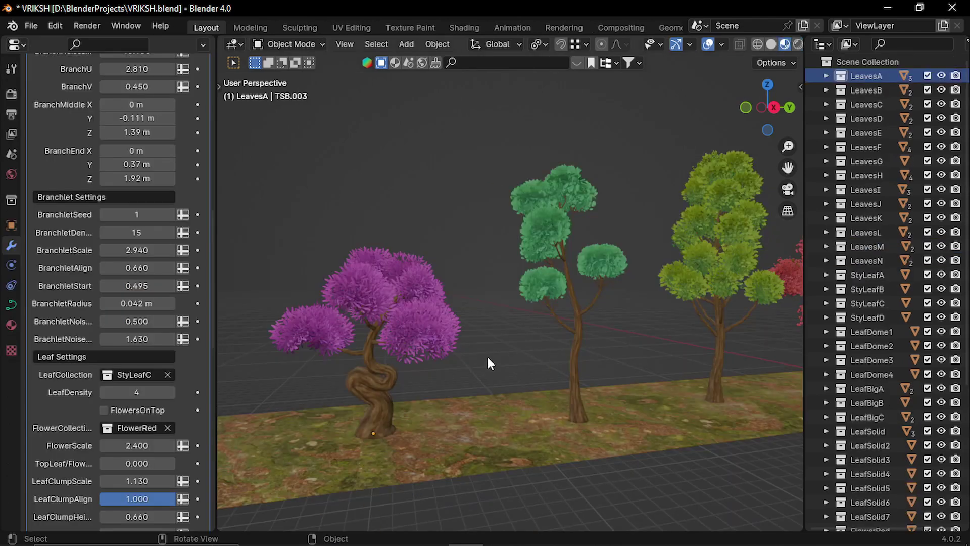
Look over the row of purple and green trees and select the purple one with the twisted trunk to check its leaf collection.
middle_click_drag(419, 357, 436, 328, "shift")
scroll(448, 337, "up", 2)
scroll(437, 324, "down", 1)
middle_click_drag(606, 305, 801, 343, "shift")
scroll(592, 356, "down", 1)
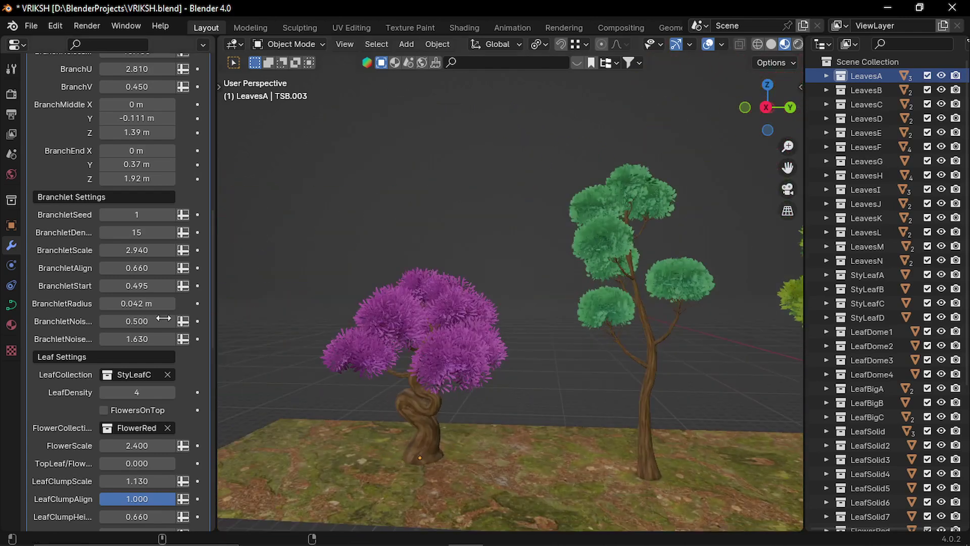
left_click(406, 330)
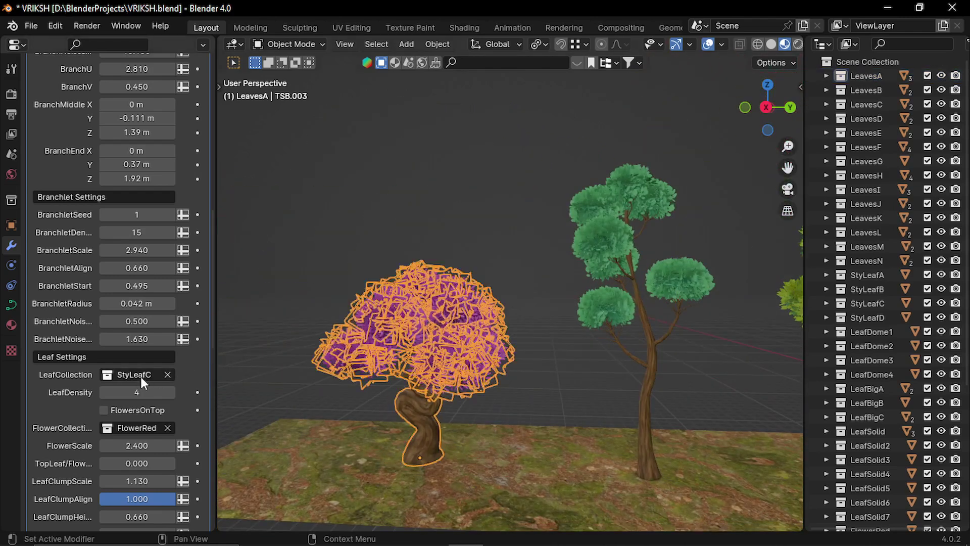
Highlight the StyLeafA through StyLeafD collections used by the stylized trees.
left_click(872, 277)
left_click(877, 316, "shift")
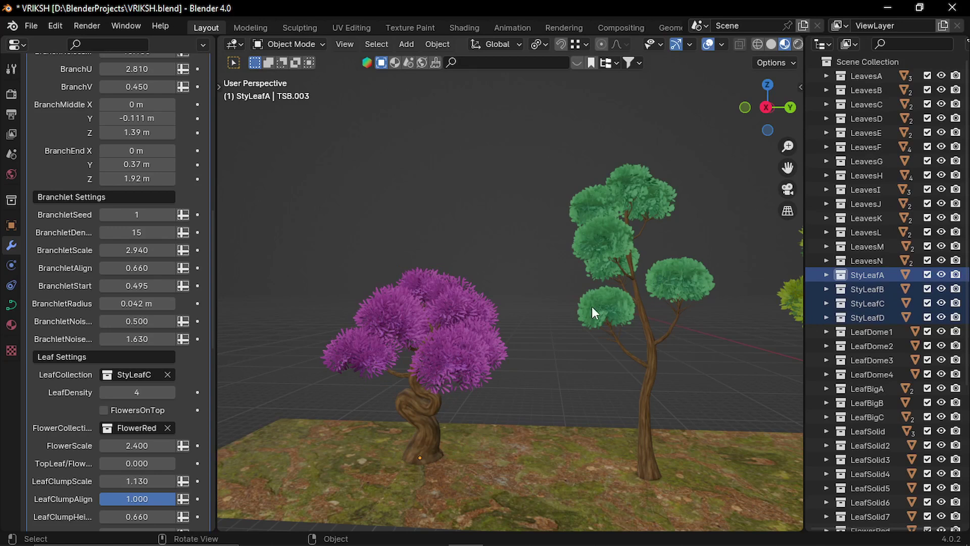
middle_click_drag(460, 316, 505, 328)
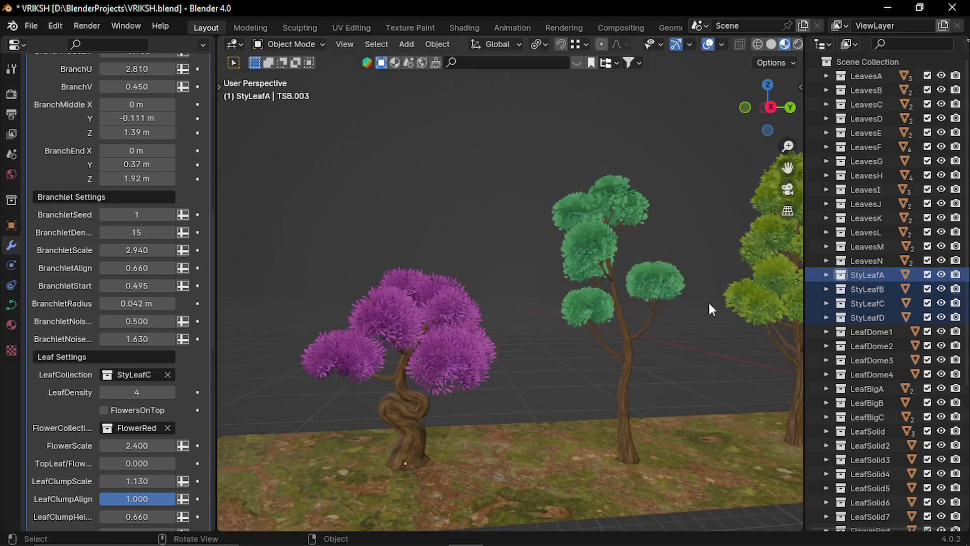
Expand the StyLeafA collection, select LeafAlpha1 and show its LSA1 material's Color Ramp in the Shader Editor.
left_click(827, 275)
left_click(884, 289)
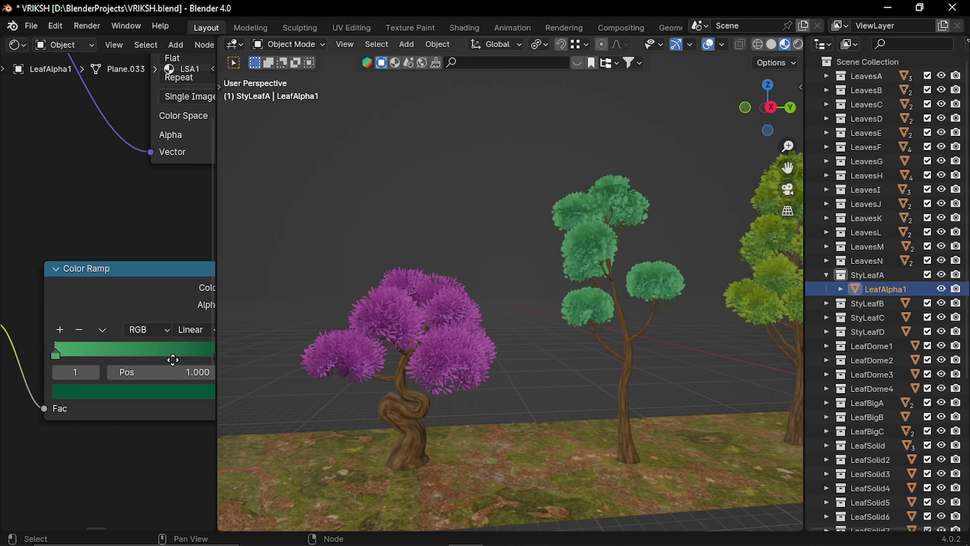
middle_click_drag(173, 360, 137, 359)
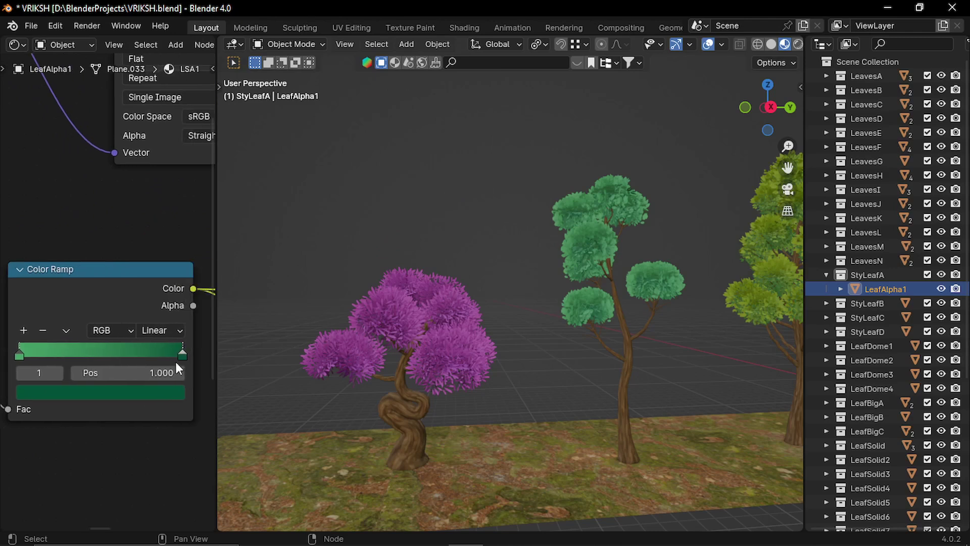
Recolour both the dark and the light green stops of the LSA1 material's Color Ramp.
left_click(159, 394)
mouse_move(119, 246)
left_mouse_down()
mouse_move(83, 273)
mouse_move(52, 254)
left_mouse_up()
left_click(18, 351)
left_click(71, 393)
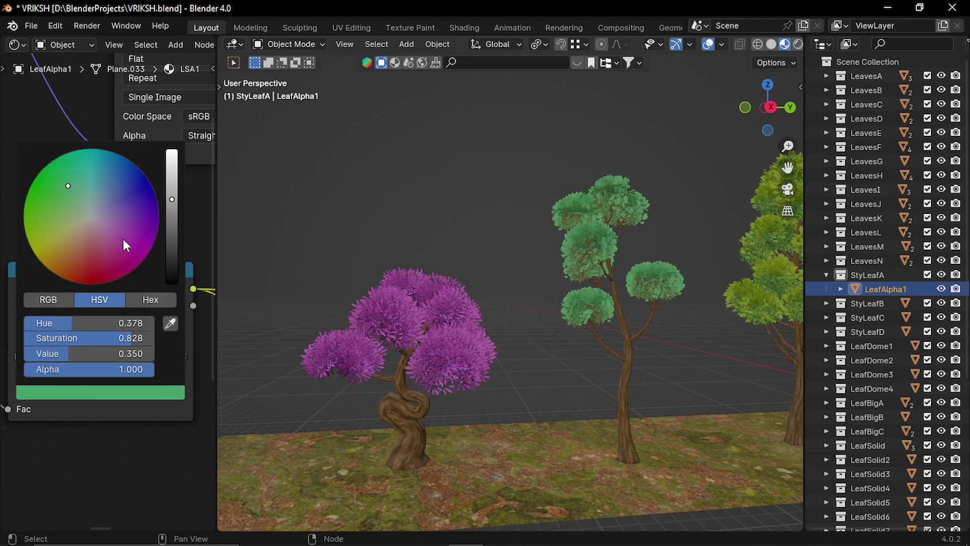
mouse_move(123, 242)
left_mouse_down()
mouse_move(112, 202)
mouse_move(130, 170)
mouse_move(120, 167)
left_mouse_up()
left_click(506, 218)
Select the dark green TreeStylizedDome tree at the end of the row and frame it for a close look.
mouse_move(630, 260)
middle_mouse_down("shift")
mouse_move(522, 273)
mouse_move(393, 258)
mouse_move(496, 293)
mouse_move(554, 243)
middle_mouse_up("shift")
scroll(510, 257, "up", 3)
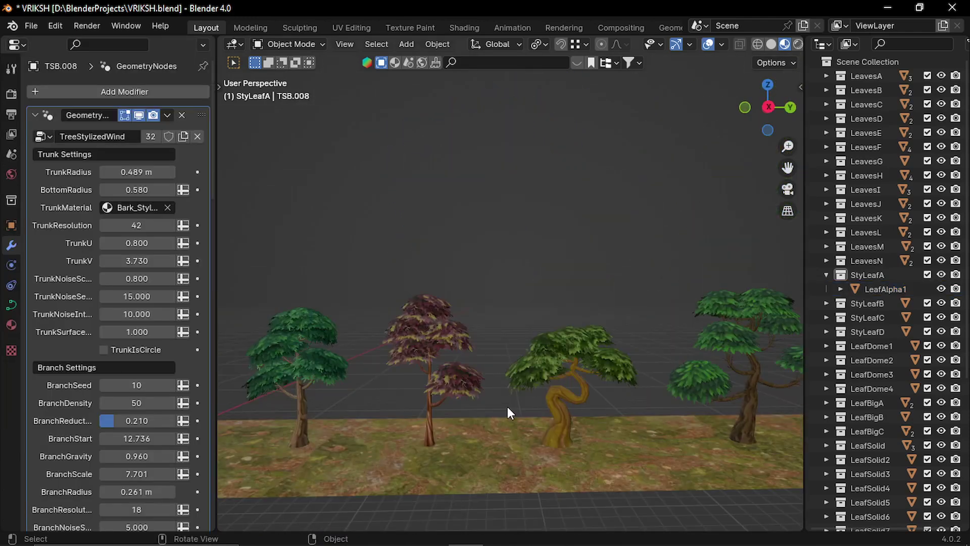
middle_click_drag(507, 406, 684, 324)
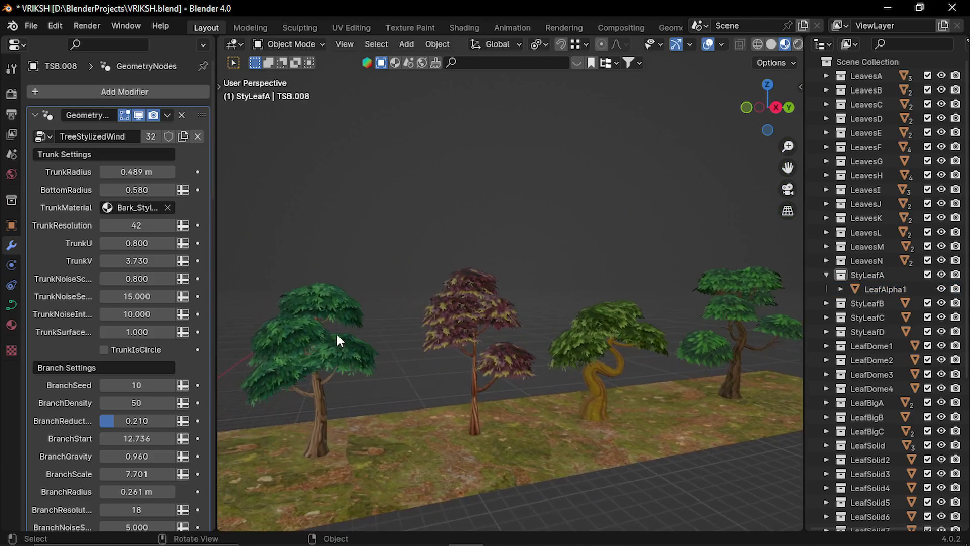
left_click(327, 350)
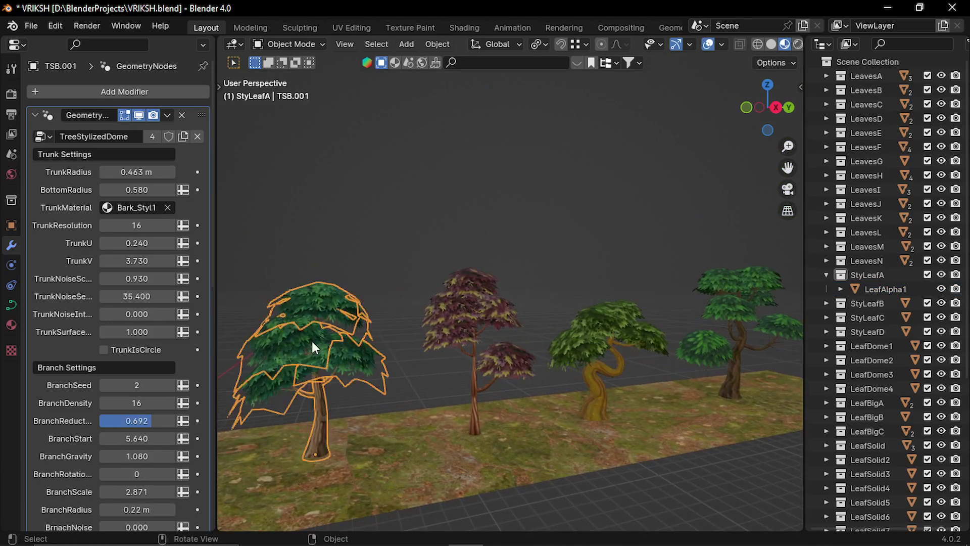
key("KP_Decimal")
middle_click_drag(429, 351, 459, 289)
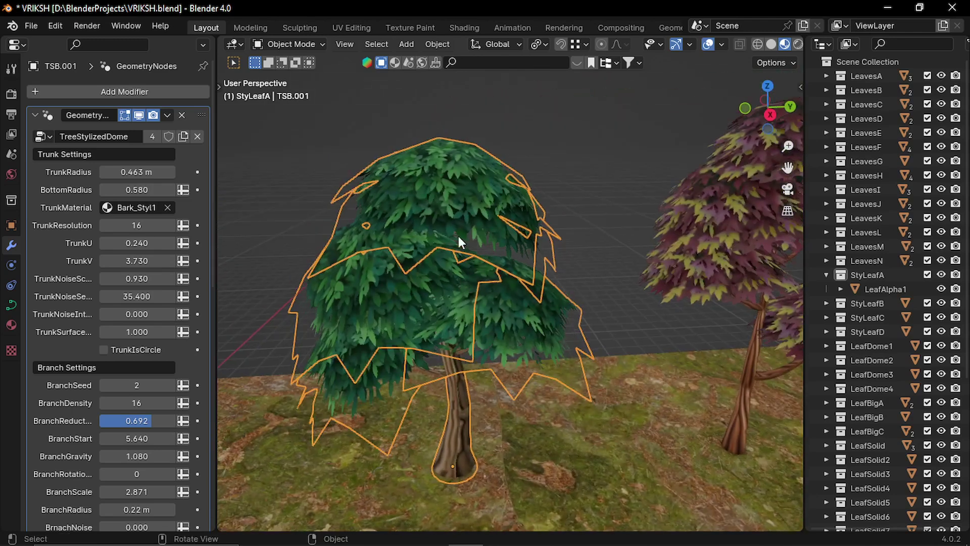
middle_click_drag(465, 217, 445, 299)
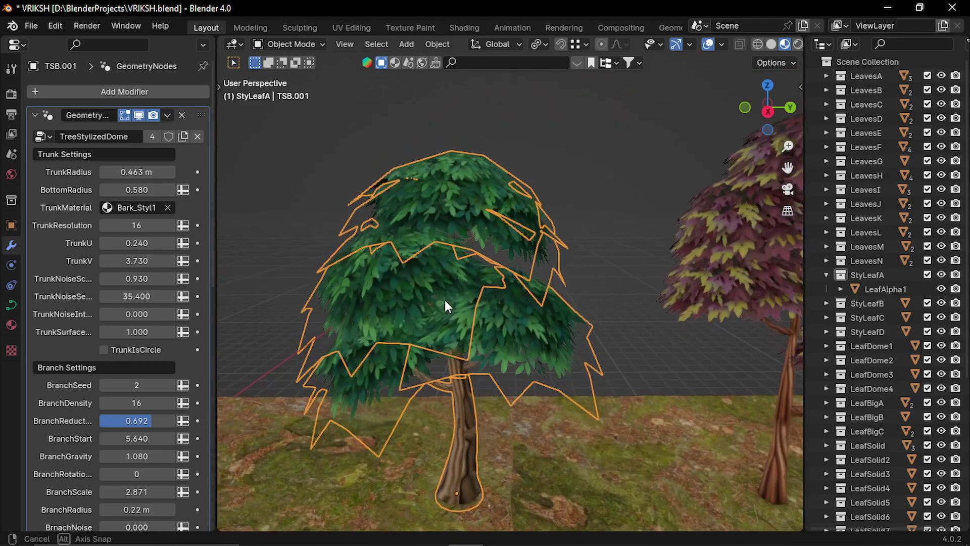
Inspect the dome-shaped leaf meshes in solid shading with the tree deselected, and return to material preview.
left_click(771, 45)
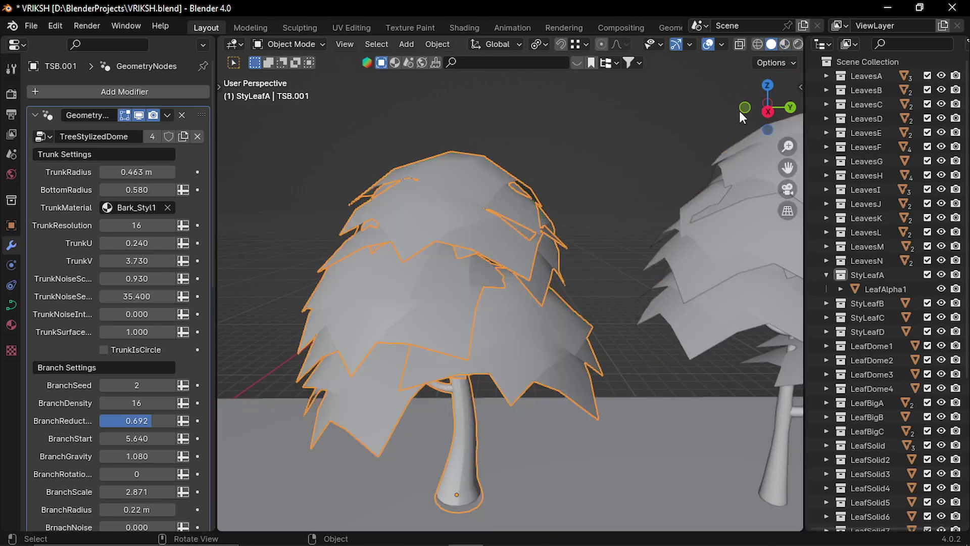
left_click(552, 197)
middle_click_drag(552, 197, 456, 235)
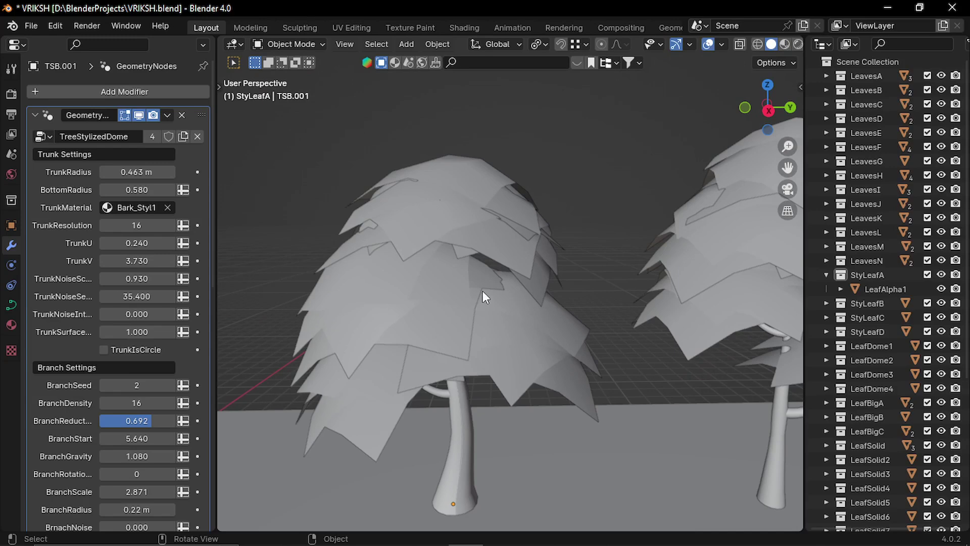
left_click(785, 45)
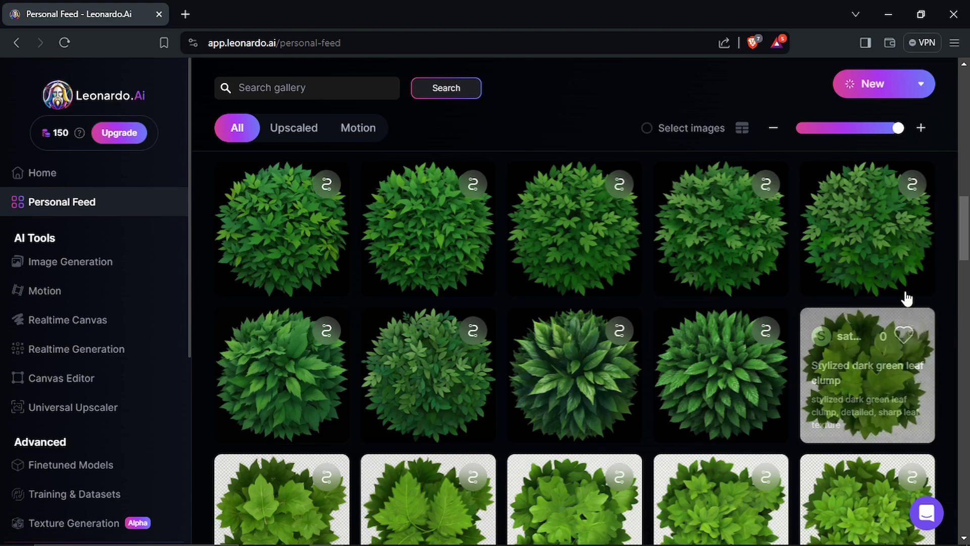
Switch to the Leonardo.Ai personal feed and browse the generated leaf clump, branch and tree bark images.
scroll(950, 304, "down", 10)
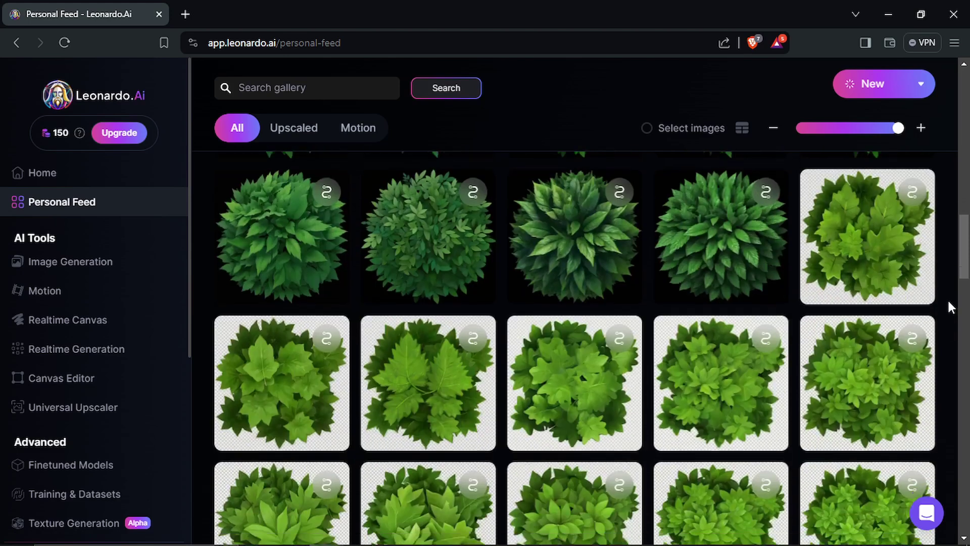
scroll(932, 381, "down", 3)
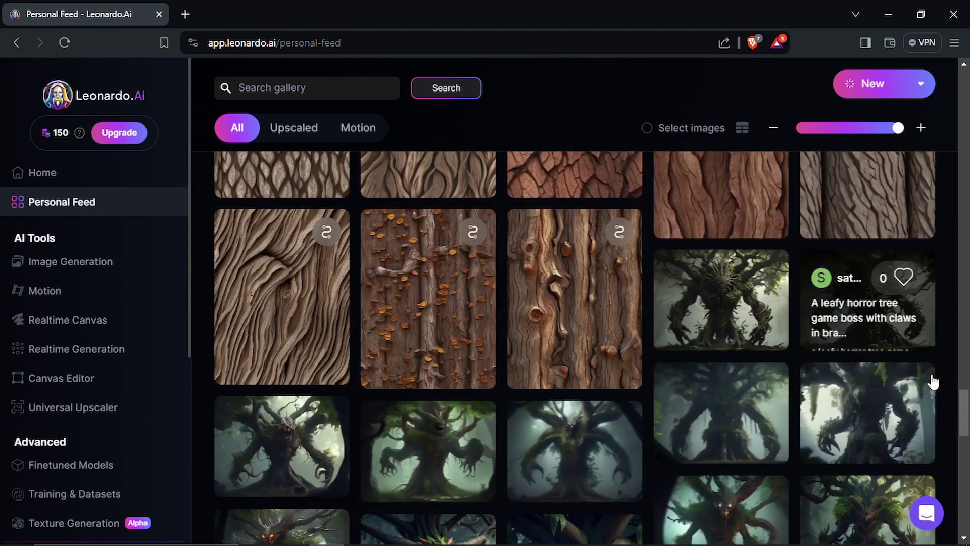
scroll(932, 380, "up", 6)
scroll(931, 379, "up", 1)
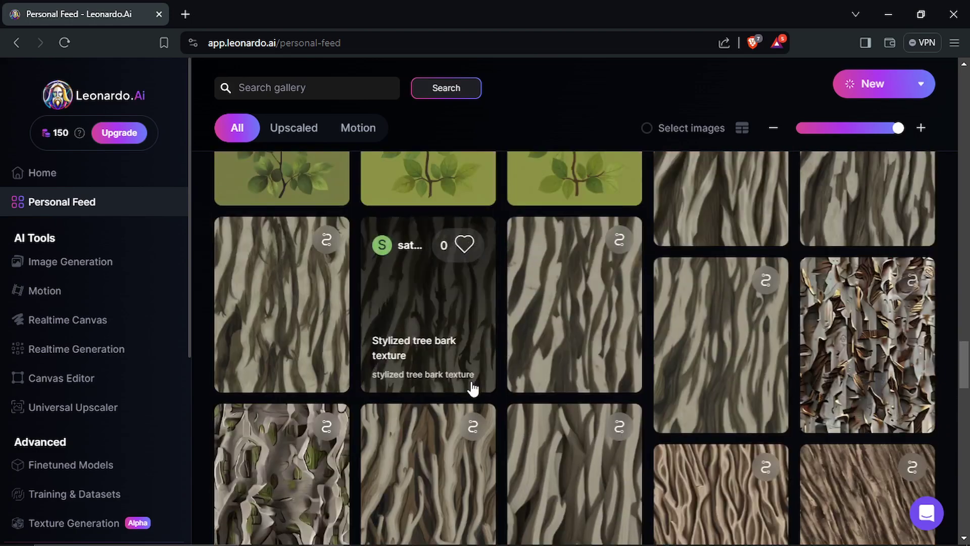
scroll(773, 349, "up", 3)
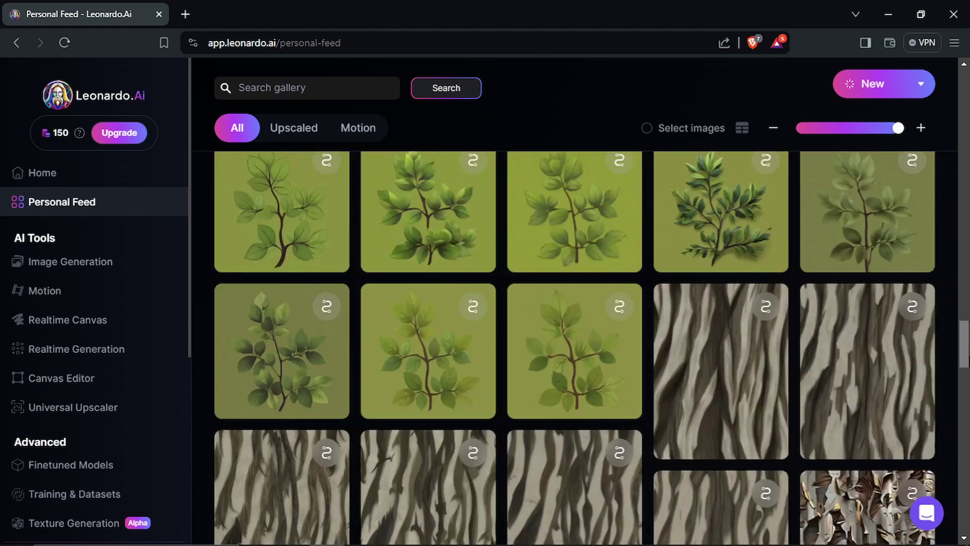
scroll(946, 362, "up", 4)
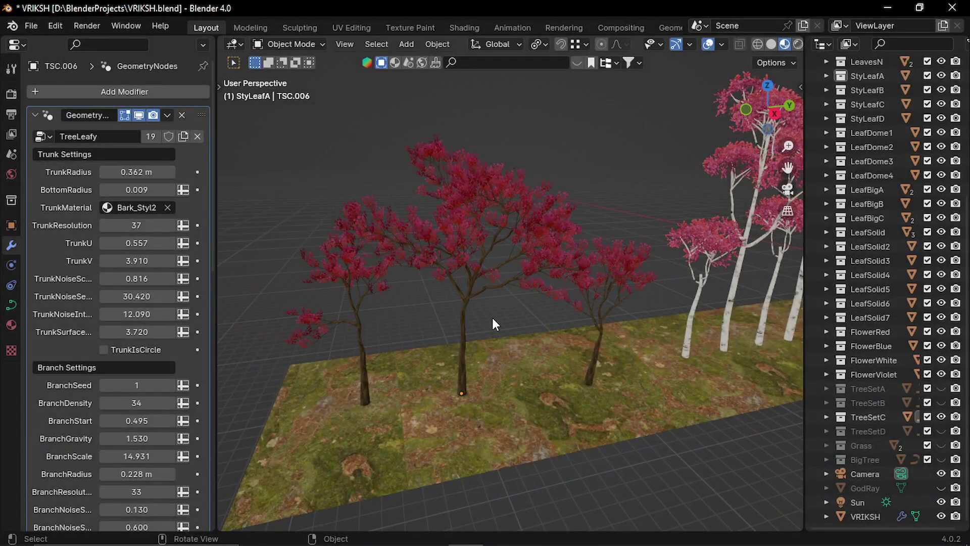
Examine the group of three dark-trunked pink trees in TreeSetC from several angles.
scroll(493, 317, "up", 3)
scroll(474, 275, "down", 4)
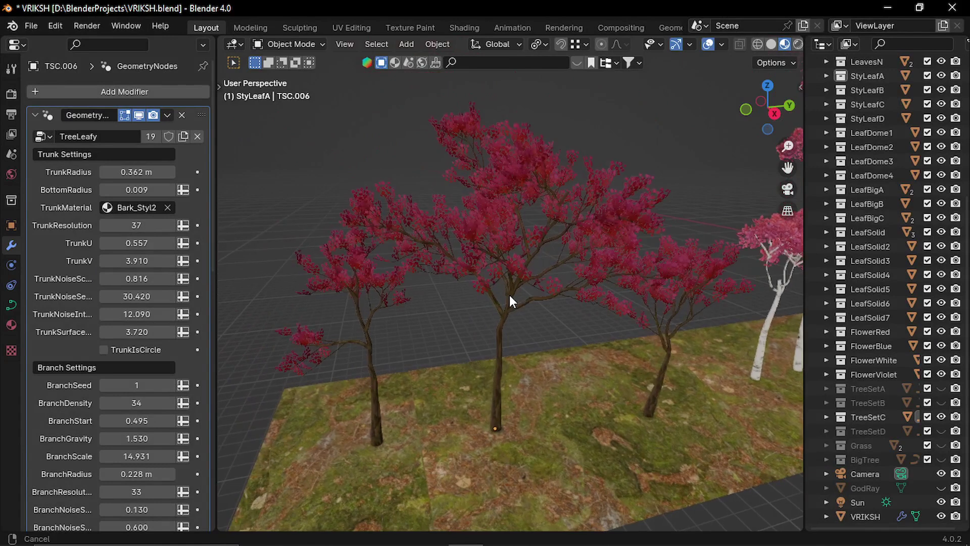
middle_click_drag(510, 295, 476, 263)
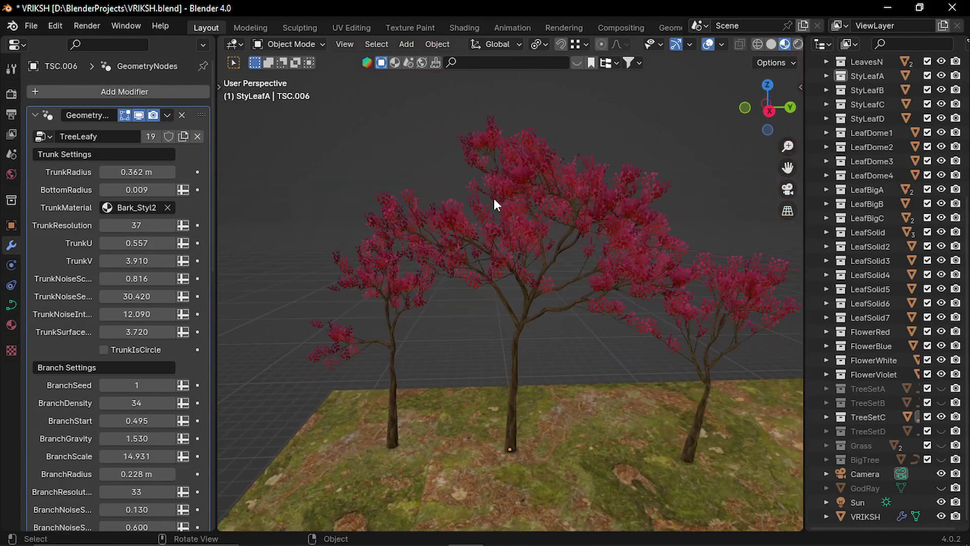
scroll(497, 223, "up", 1)
mouse_move(475, 229)
middle_mouse_down()
mouse_move(512, 229)
mouse_move(493, 232)
middle_mouse_up()
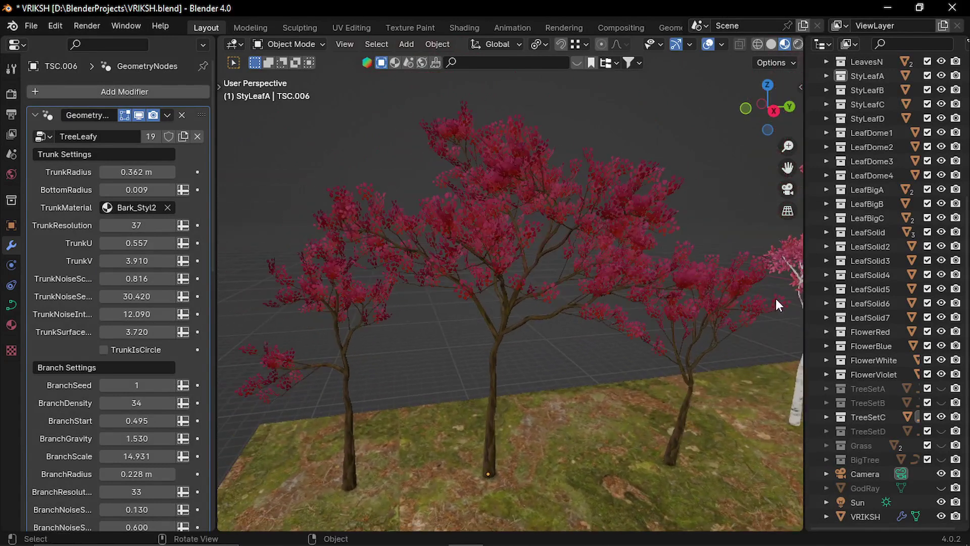
middle_click_drag(775, 299, 245, 275, "shift")
scroll(518, 305, "down", 3)
middle_click_drag(493, 298, 423, 331)
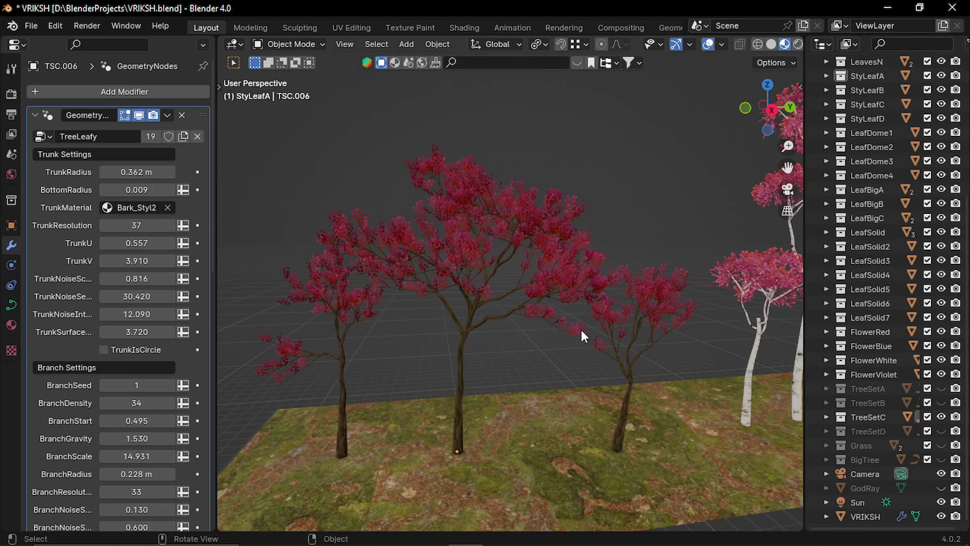
Look over the remaining TreeSetC trees, from the white-trunked red ones to the blue-leaved and white-leaved trees with roots.
middle_click_drag(590, 323, 638, 298, "shift")
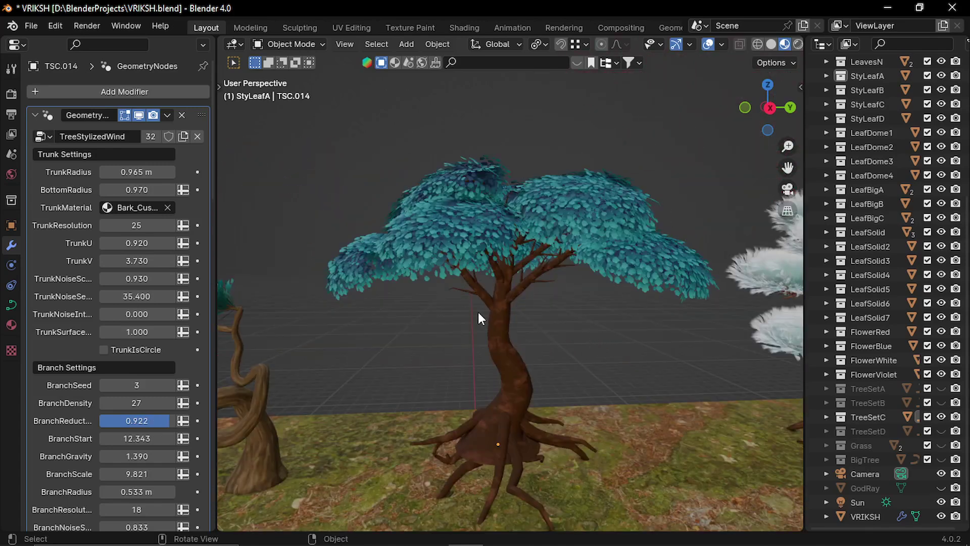
middle_click_drag(417, 320, 316, 346, "shift")
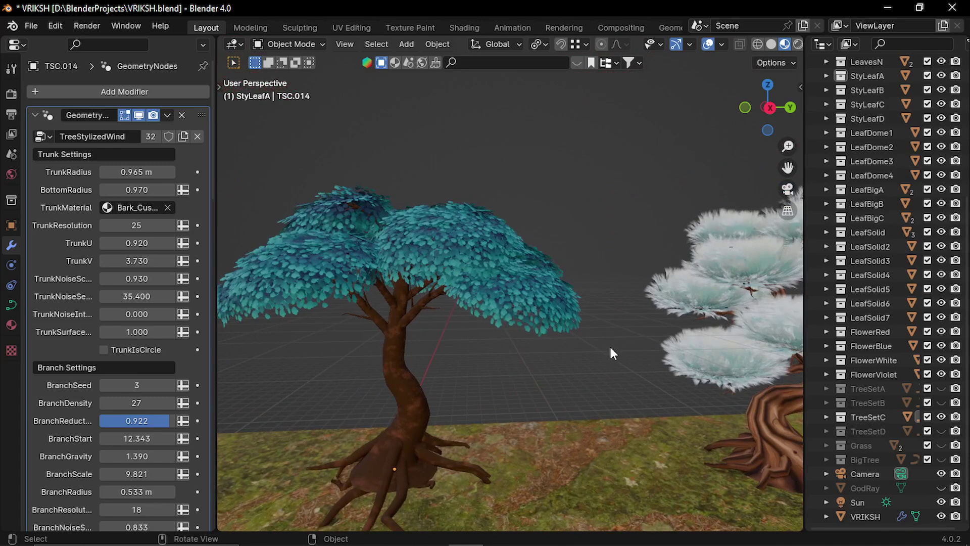
middle_click_drag(700, 357, 478, 369, "shift")
middle_click_drag(538, 346, 553, 369)
scroll(553, 369, "down", 5)
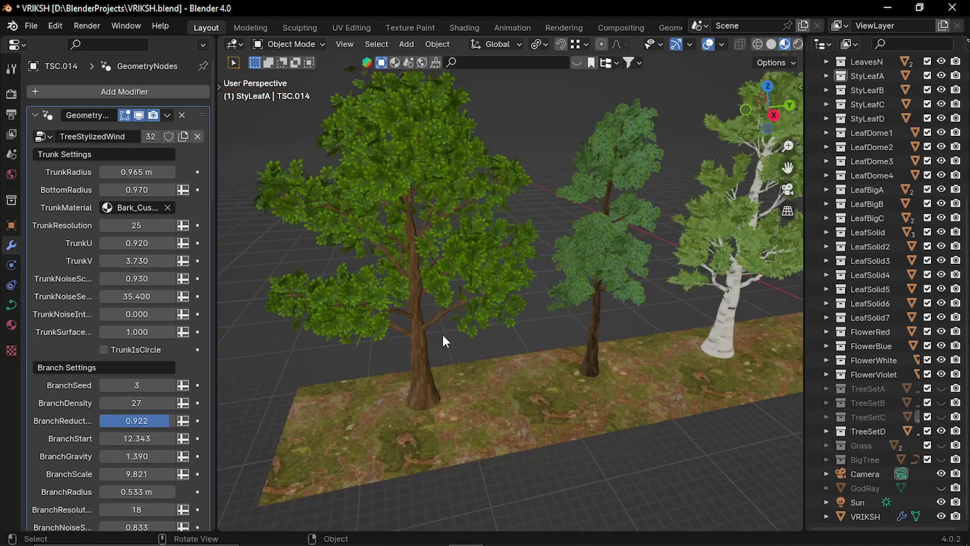
Select the large green TreeLeafy tree in TreeSetD, deselect it and examine its leaves and branches up close.
middle_click_drag(443, 335, 493, 360, "ctrl")
middle_click_drag(459, 323, 445, 302)
left_click(497, 284)
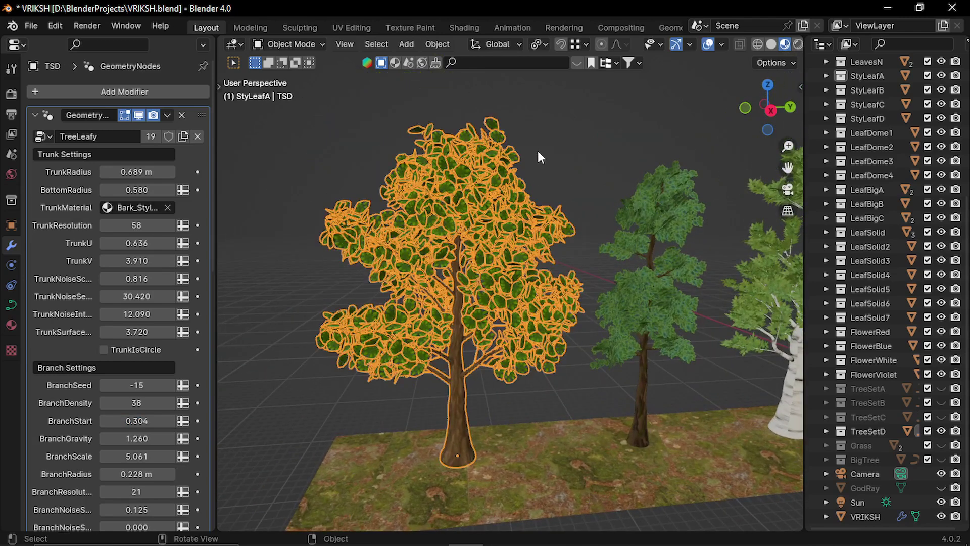
left_click(538, 150)
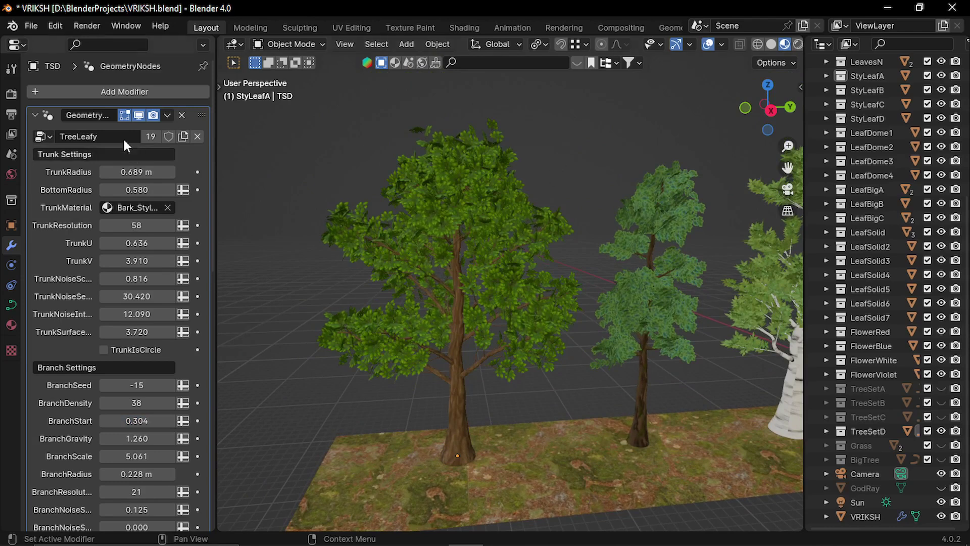
scroll(383, 346, "up", 3)
middle_click_drag(383, 347, 406, 333)
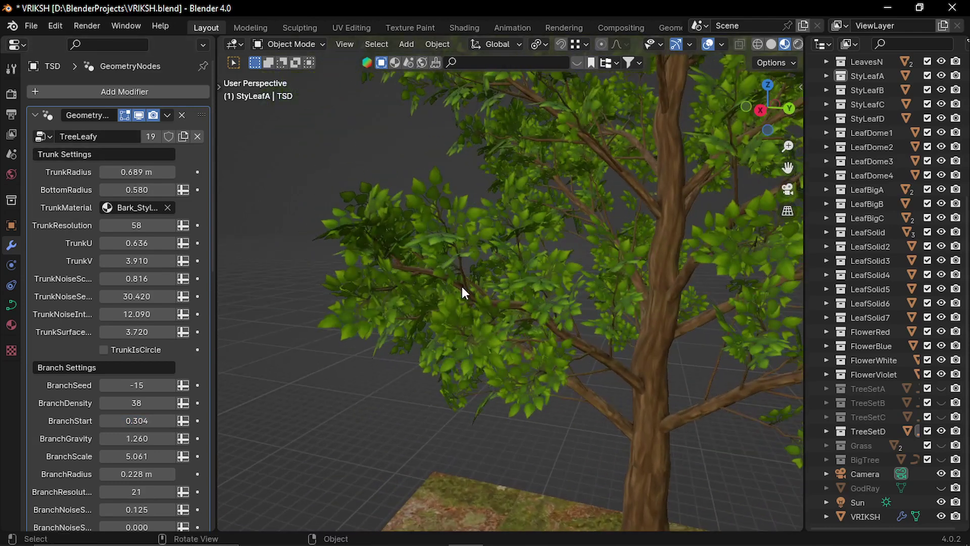
Try a LeafDensity of 15 and a LeafStart of 0.550 on the large green TreeLeafy tree.
middle_click_drag(440, 284, 418, 298)
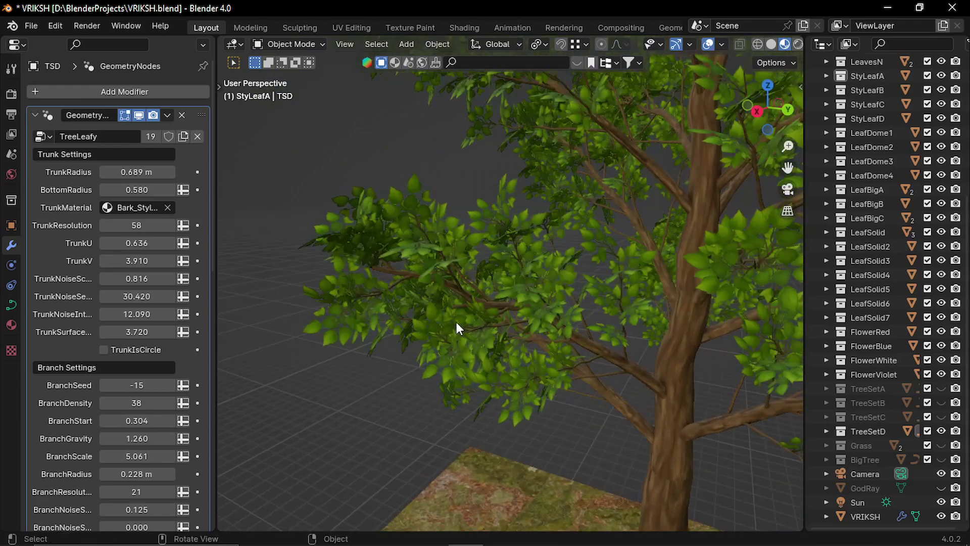
scroll(456, 322, "down", 4)
middle_click_drag(541, 304, 433, 295, "shift")
scroll(438, 292, "up", 4)
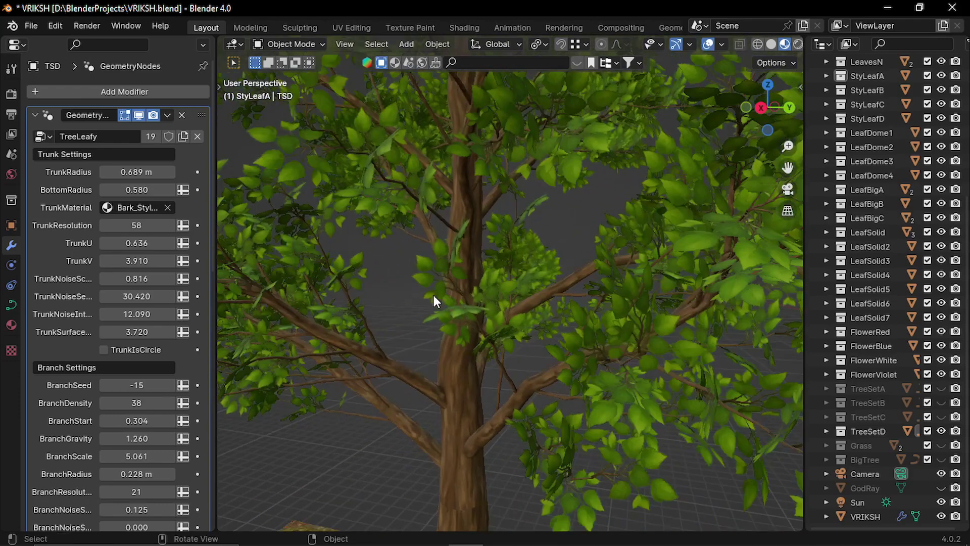
scroll(434, 295, "down", 3)
scroll(105, 326, "down", 15)
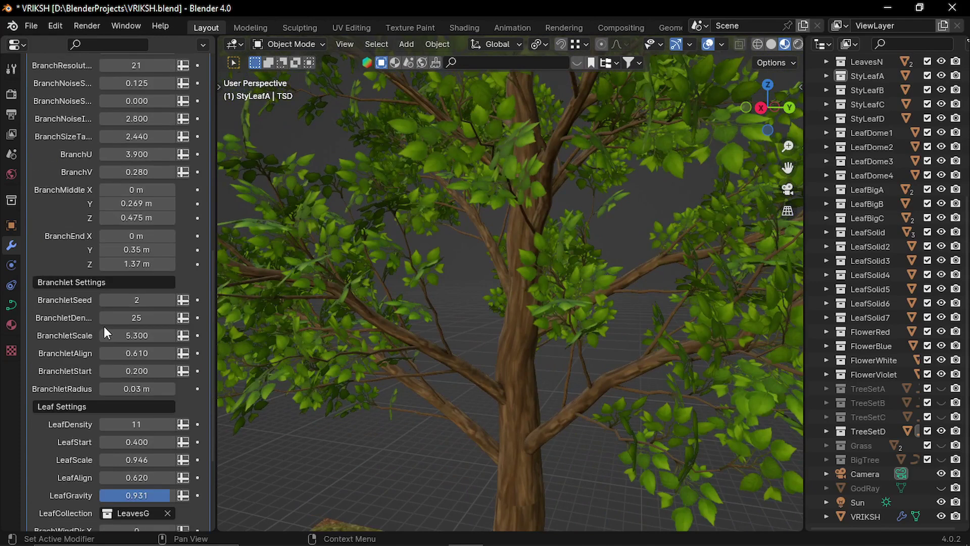
scroll(104, 326, "down", 5)
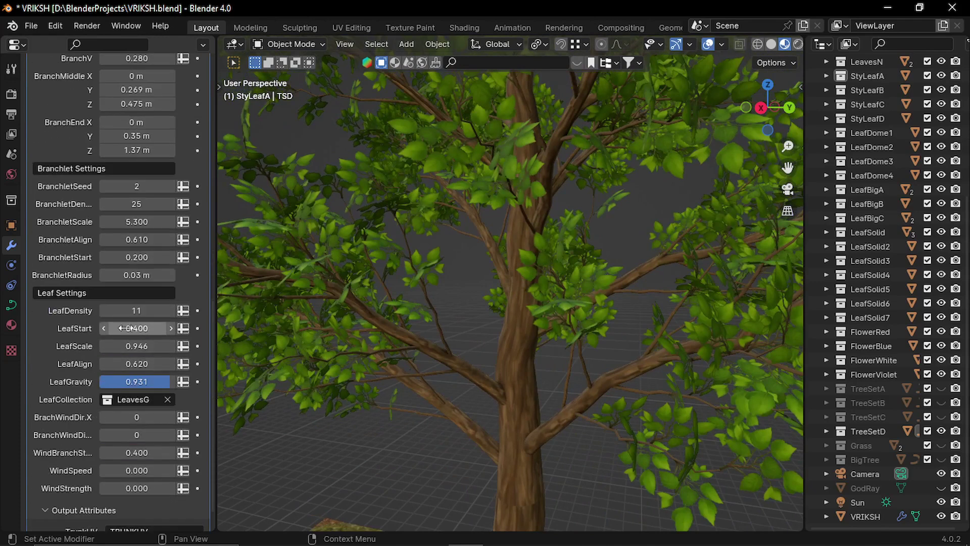
left_click_drag(128, 310, 135, 333)
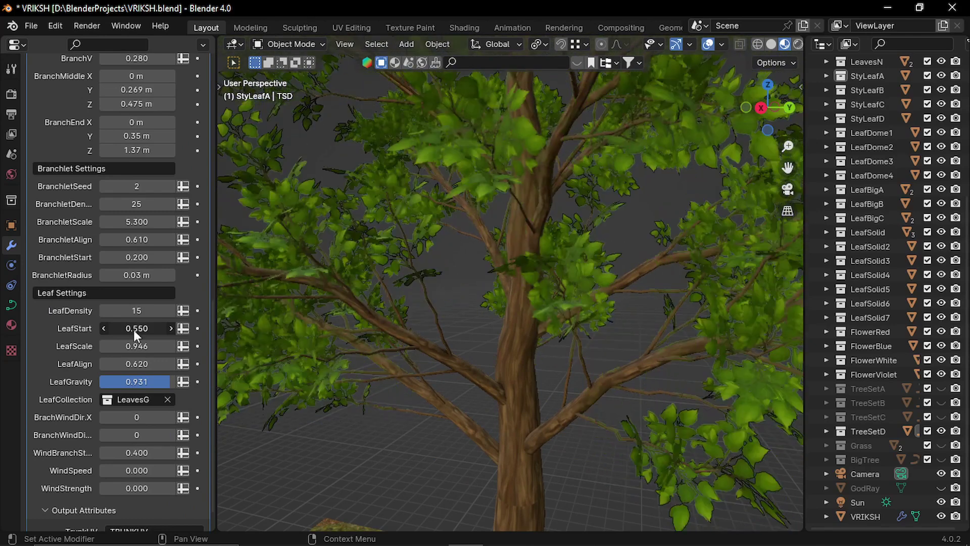
Examine the blue-green tree in TreeSetD and the trees beside it.
scroll(489, 343, "down", 3)
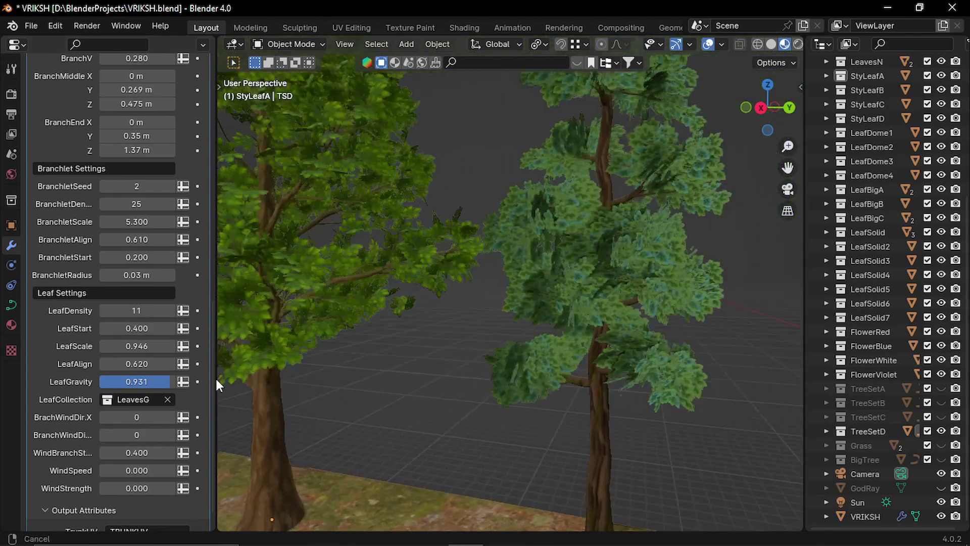
middle_click_drag(217, 379, 139, 369, "shift")
middle_click_drag(492, 336, 526, 324)
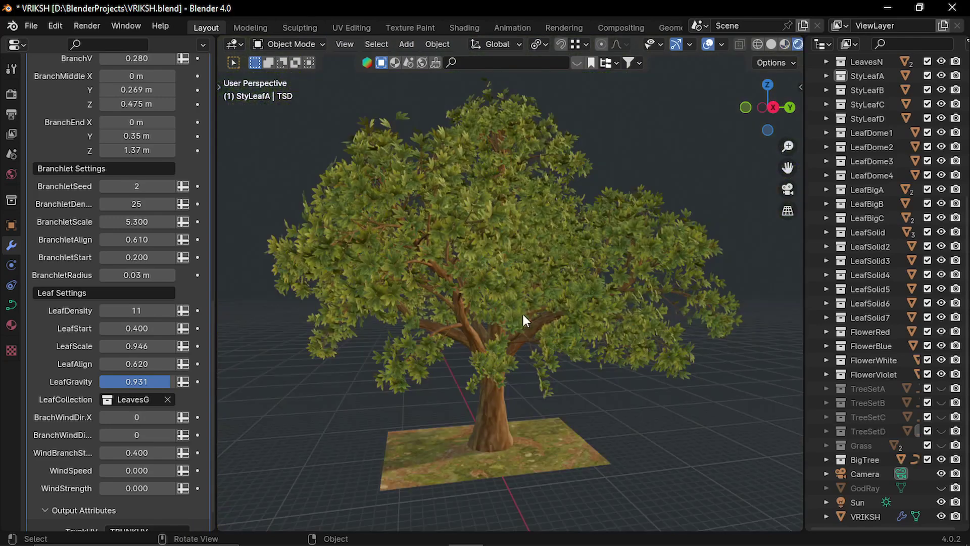
middle_click_drag(524, 315, 471, 305)
middle_click_drag(553, 308, 551, 310)
middle_click_drag(437, 322, 470, 429)
Display the BigTree collection instead of TreeSetD and select the big tree's separate parts one by one.
left_click(470, 428)
left_click(550, 323)
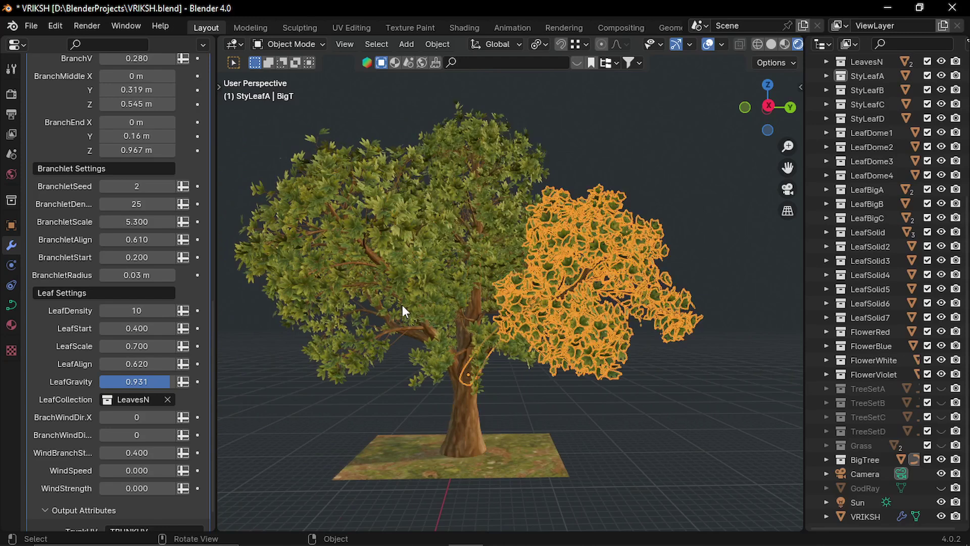
left_click(374, 322)
left_click(468, 204)
left_click(587, 198)
left_click(366, 167)
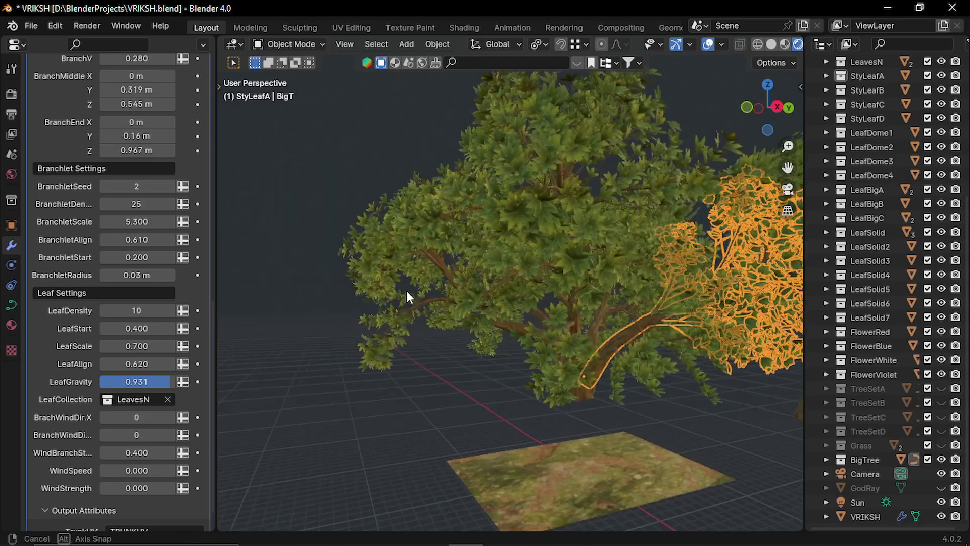
middle_click_drag(406, 290, 405, 290)
Undo the last actions on the big tree's parts, clear the selection and view the whole tree from another angle.
key("ctrl+z")
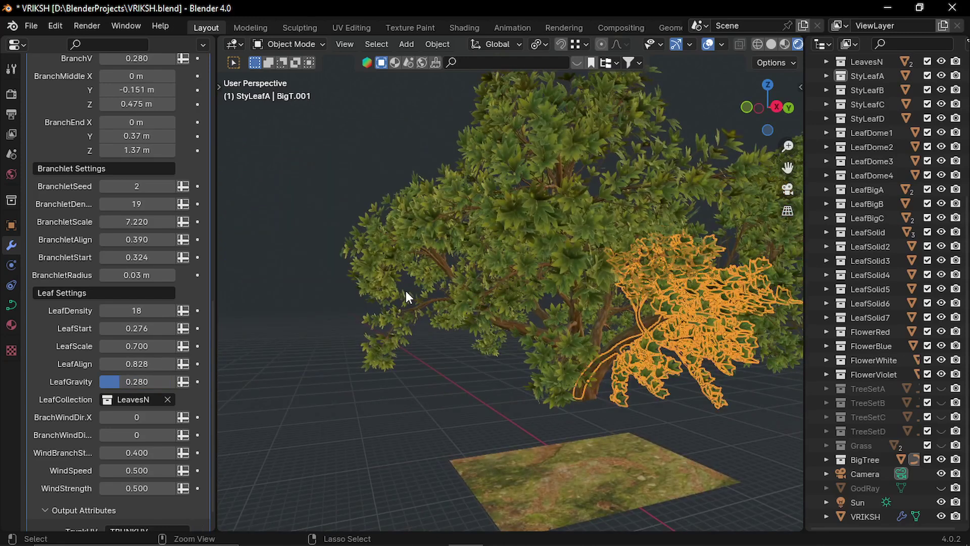
key("ctrl+z")
left_click(405, 292)
left_click(406, 291)
left_click(406, 291)
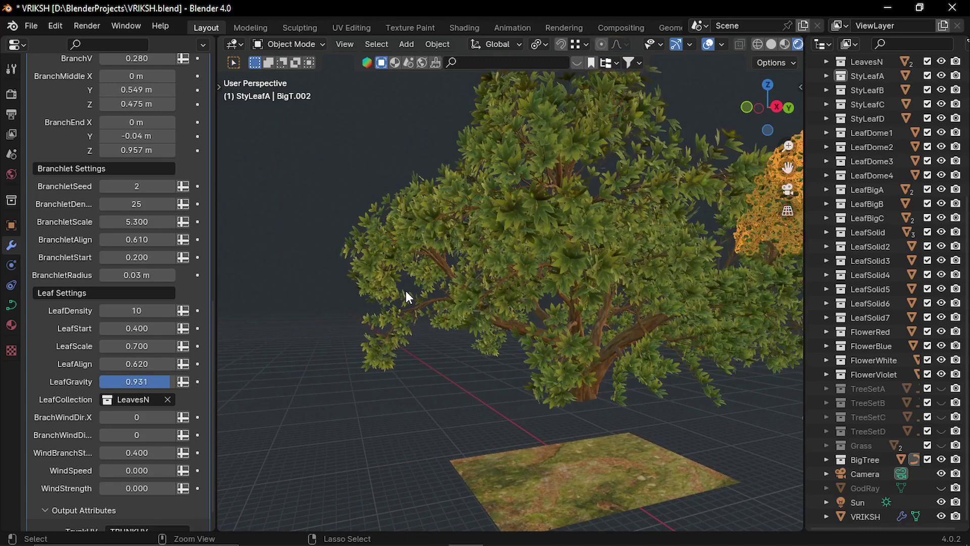
left_click(406, 291)
left_click(305, 404)
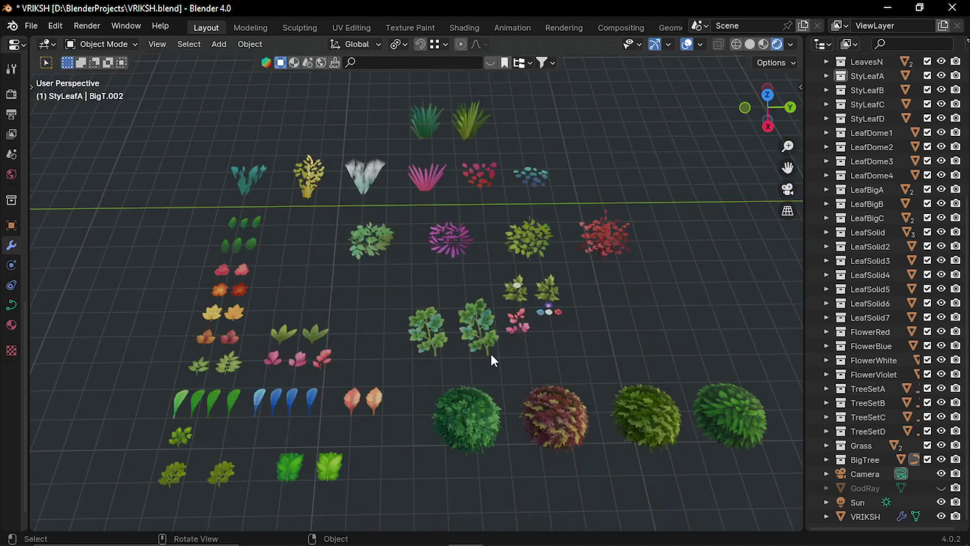
middle_click_drag(491, 357, 505, 375)
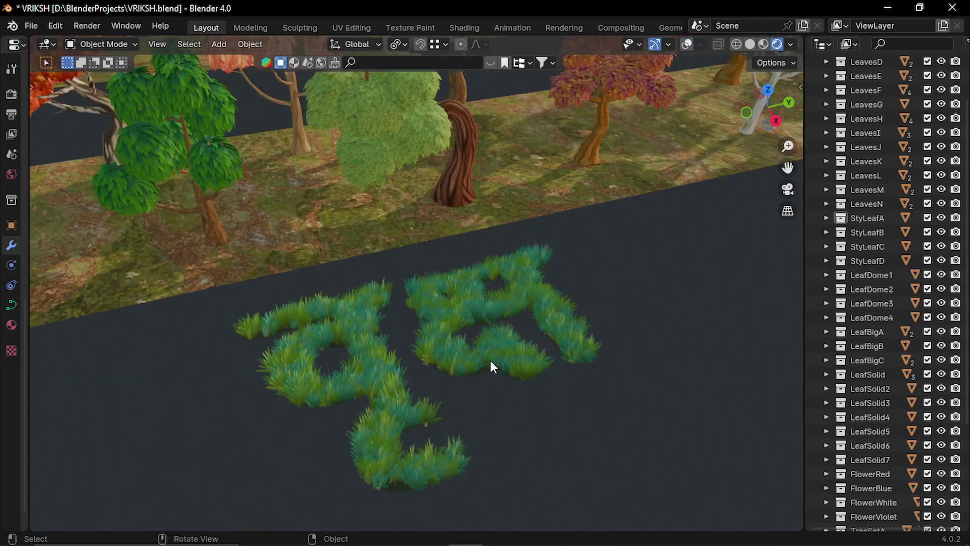
Turn on the viewport overlays and inspect the grass-covered VRIKSH lettering from several angles.
scroll(431, 358, "up", 1)
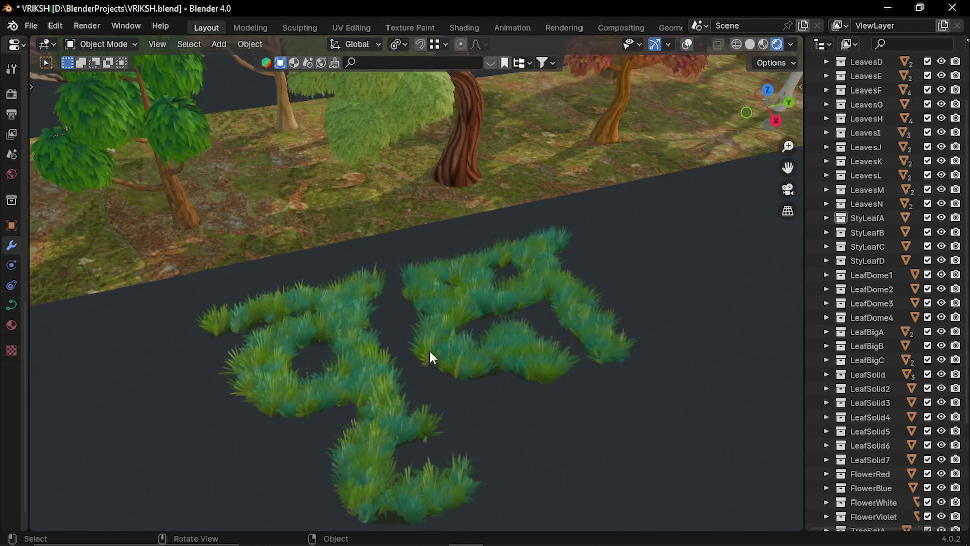
middle_click_drag(429, 351, 419, 369)
left_click(510, 417)
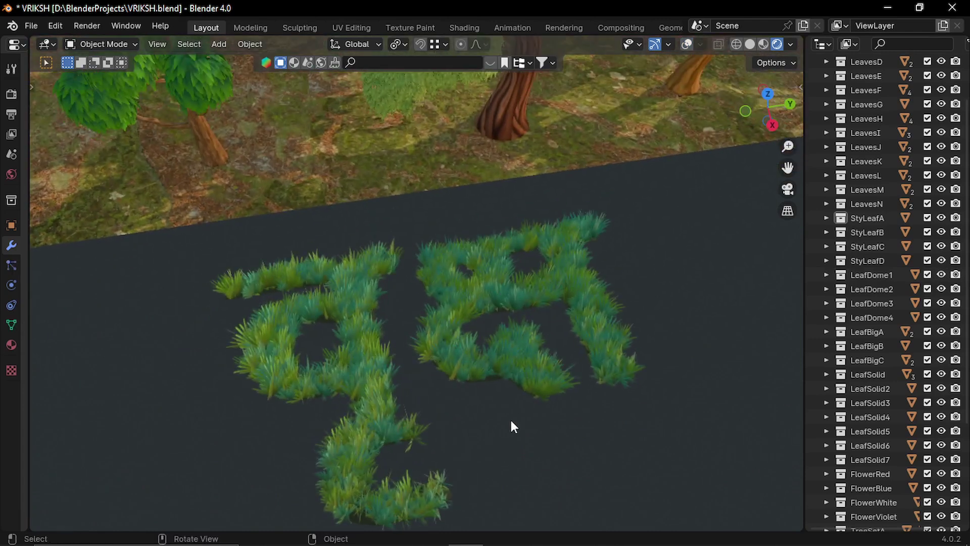
left_click(688, 44)
middle_click_drag(404, 309, 368, 366)
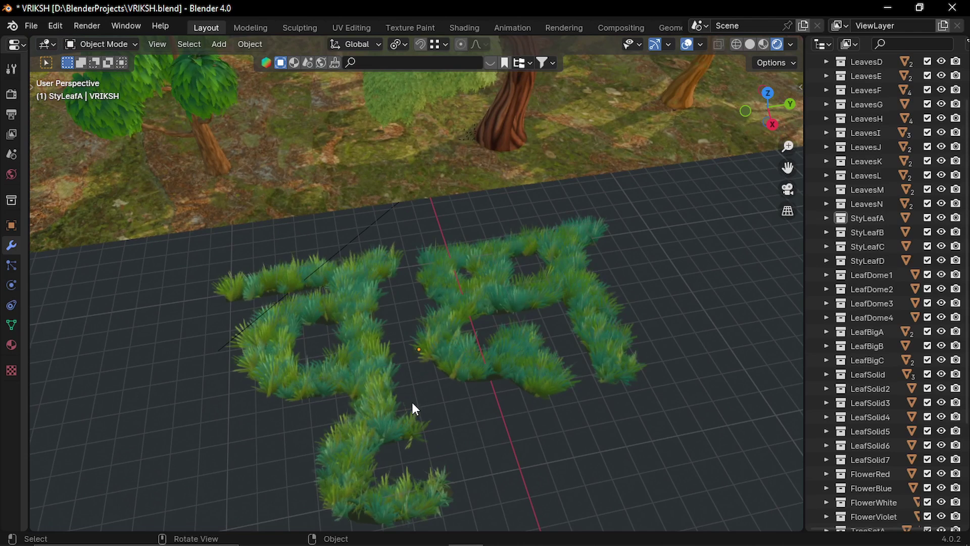
middle_click_drag(435, 390, 434, 346)
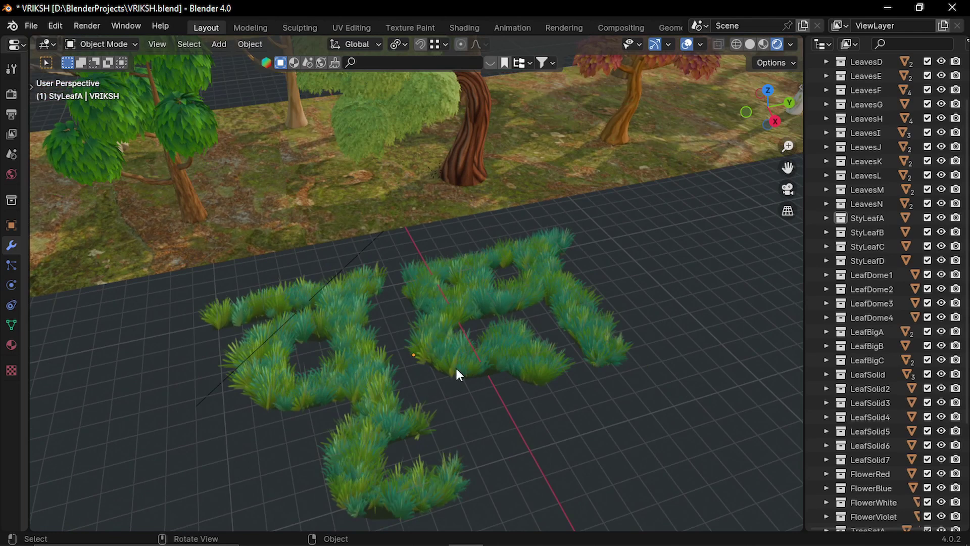
Browse the available geometry node groups and select the pale green tree in the front row to display its TreeStylizedWind node group.
left_click(362, 403)
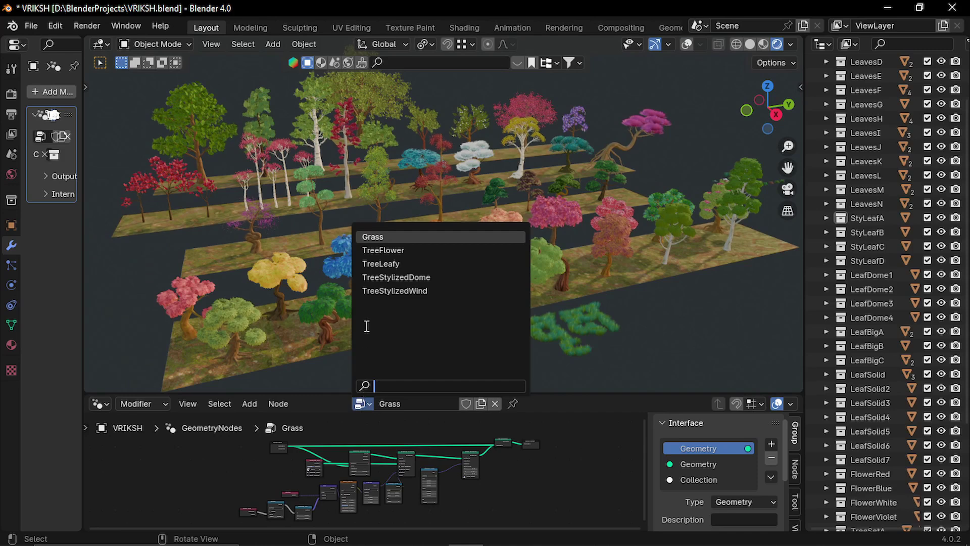
key("Down")
key("Down")
key("Down")
left_click(712, 317)
left_click(238, 329)
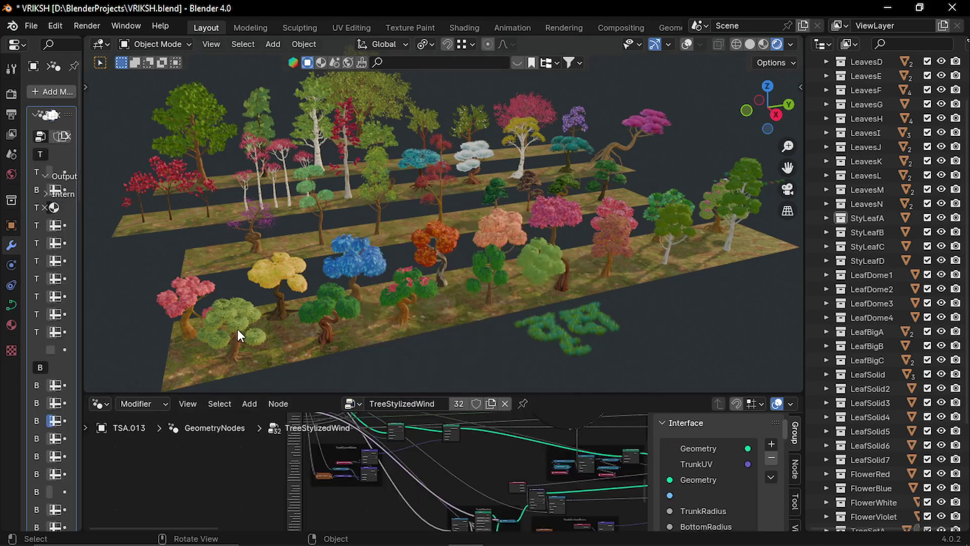
left_click(355, 402)
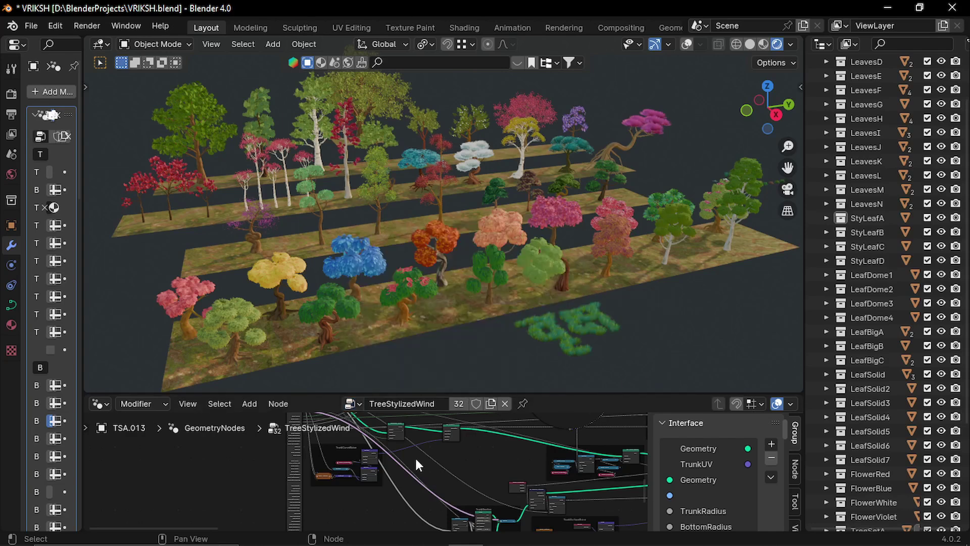
Examine the TreeStylizedWind node network, from its overall layout to the TrunkSection and TrunkSurfaceNoise frames.
scroll(415, 460, "down", 1)
scroll(415, 456, "down", 6)
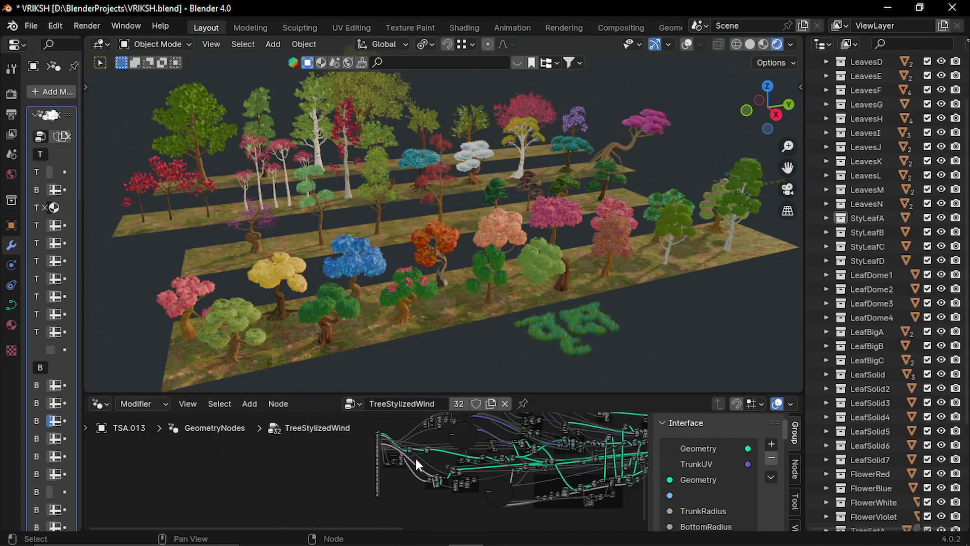
middle_click_drag(416, 484, 373, 493)
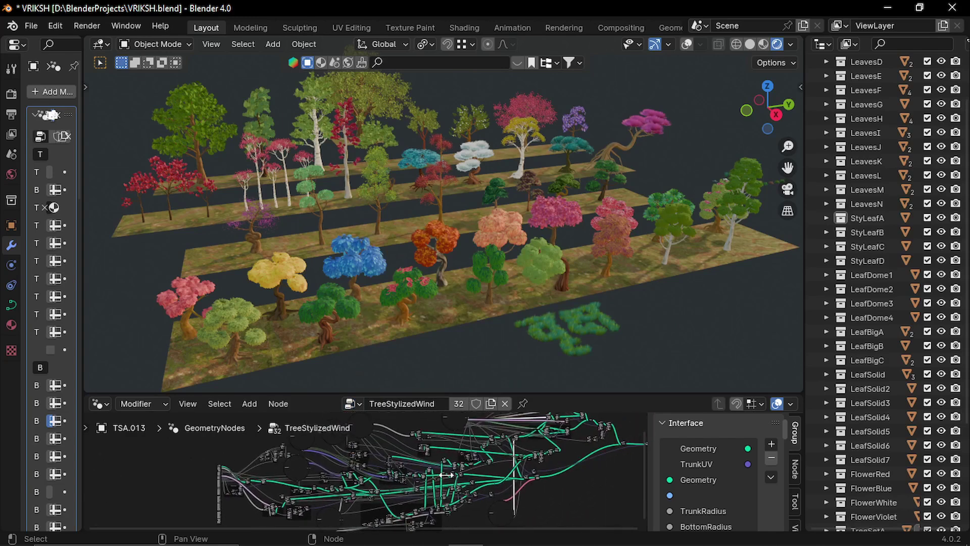
middle_click_drag(485, 463, 508, 455)
scroll(454, 497, "up", 8)
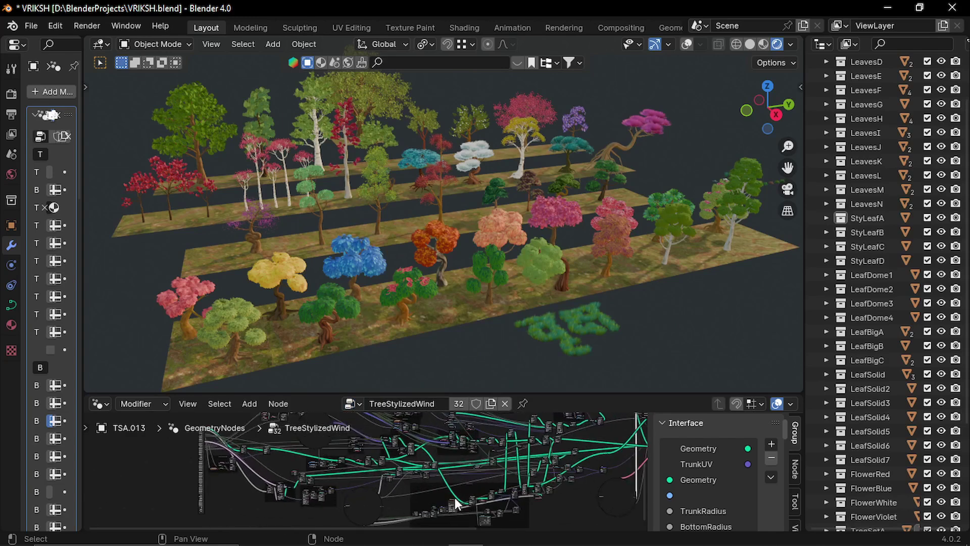
scroll(498, 484, "up", 2)
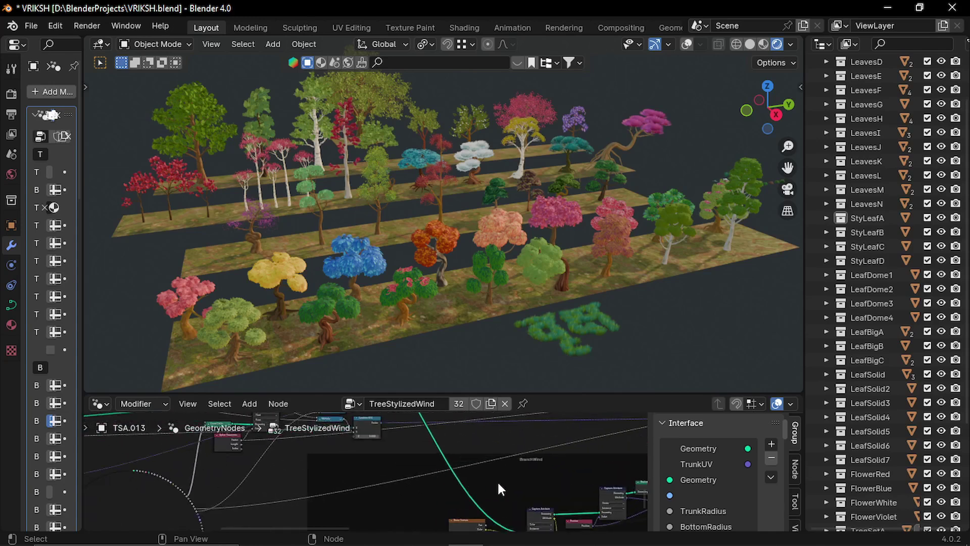
middle_click_drag(374, 471, 179, 469)
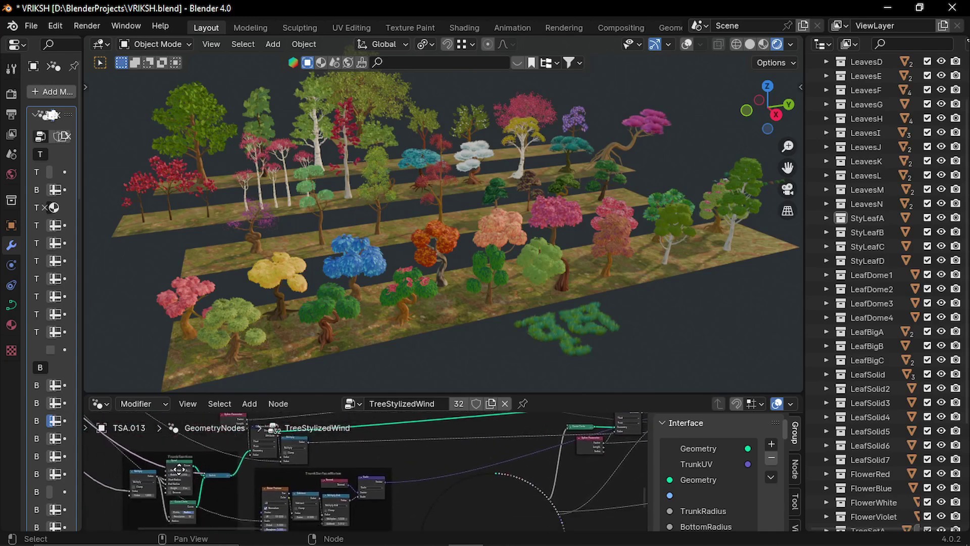
scroll(386, 444, "up", 3)
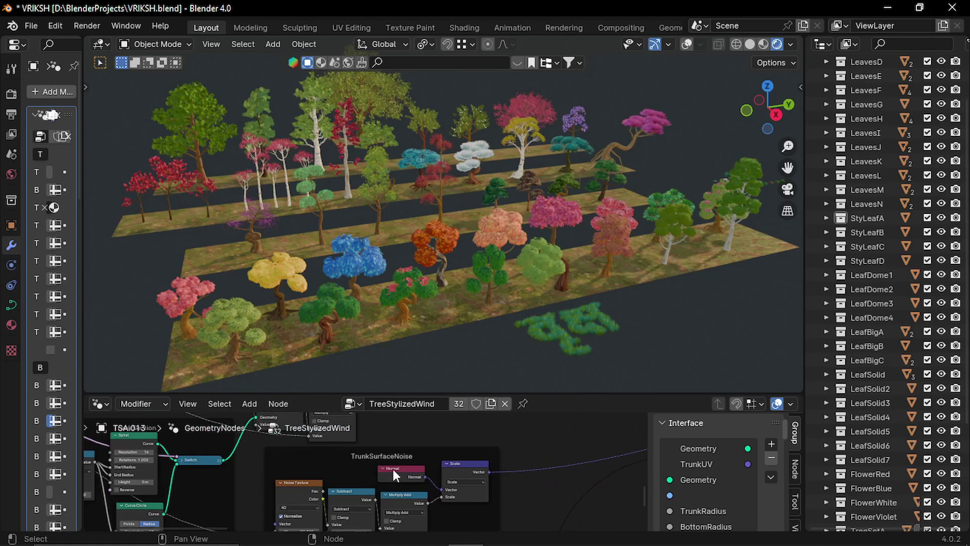
middle_click_drag(392, 466, 622, 508)
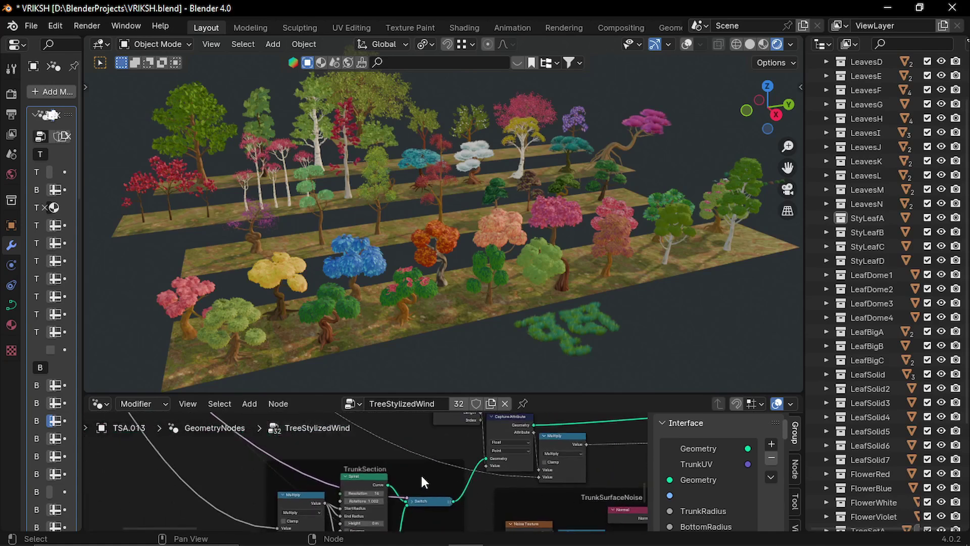
Survey the whole TreeStylizedWind node network from the trunk nodes through to its output end.
scroll(420, 473, "down", 3)
scroll(463, 467, "down", 2)
scroll(462, 468, "down", 2)
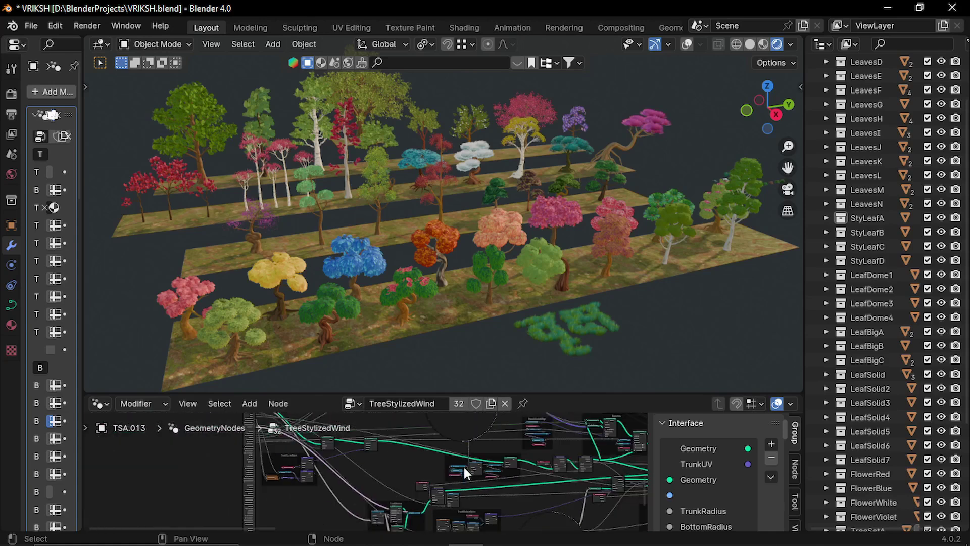
scroll(535, 463, "down", 1)
middle_click_drag(545, 462, 360, 492)
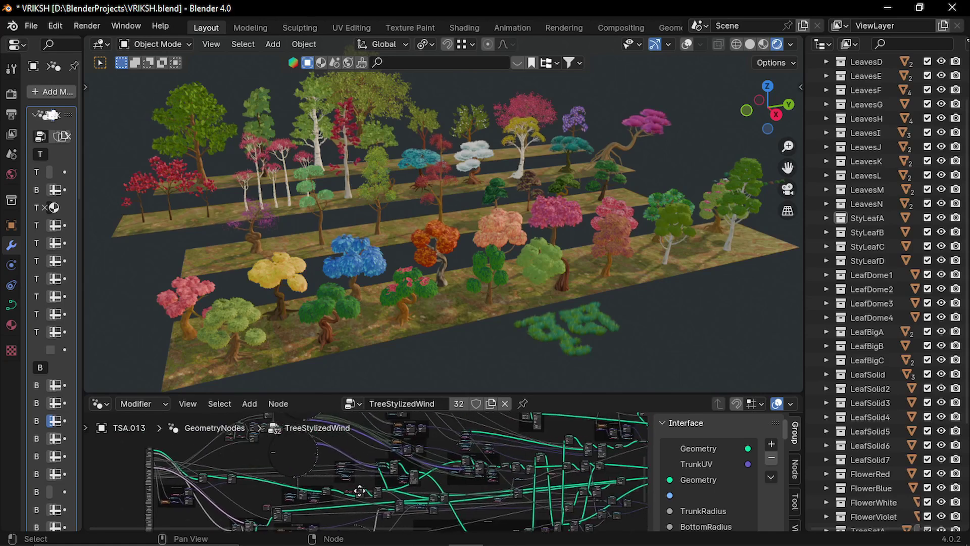
scroll(373, 478, "down", 5)
middle_click_drag(531, 447, 453, 477)
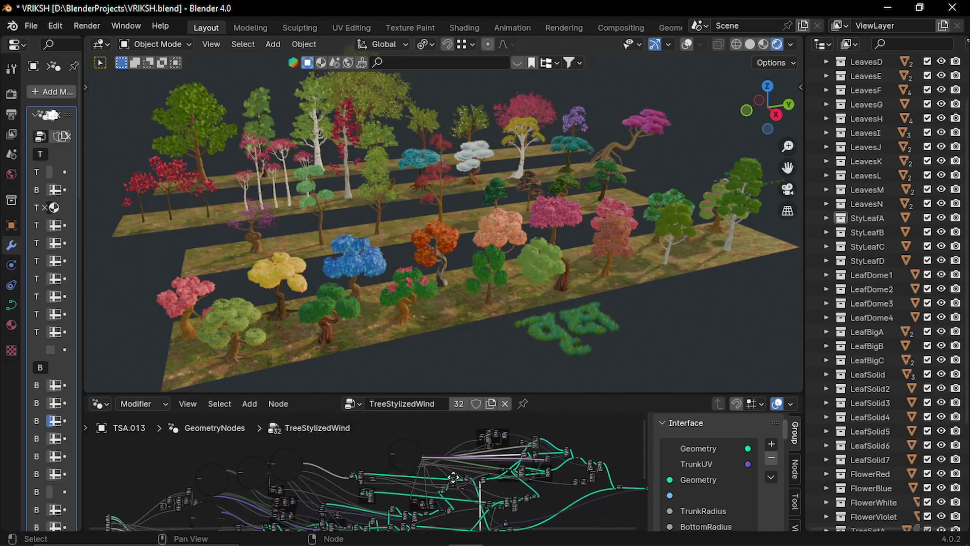